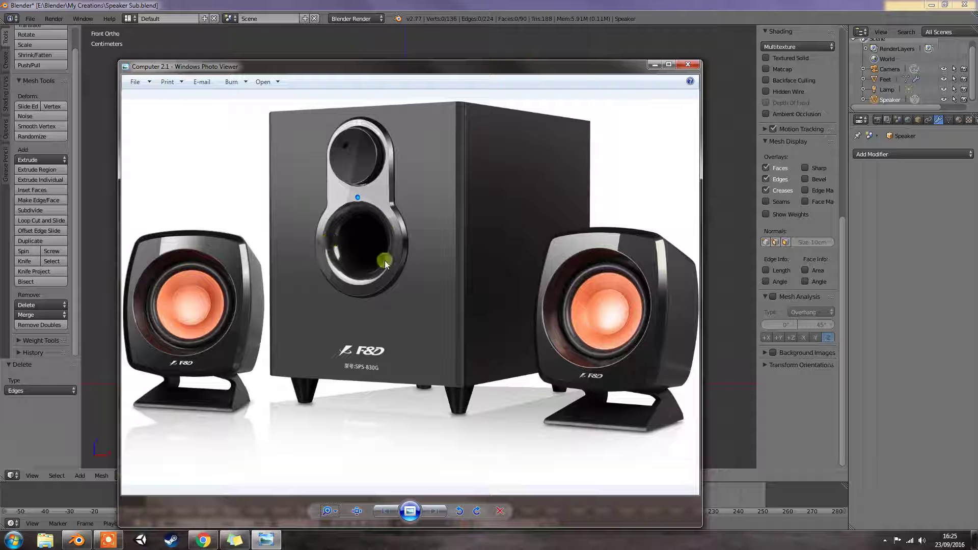
- Move the reference photo aside, add a 32-vertex circle to the speaker mesh and scale it to about 0.074
drag(606, 67, 0, 76)
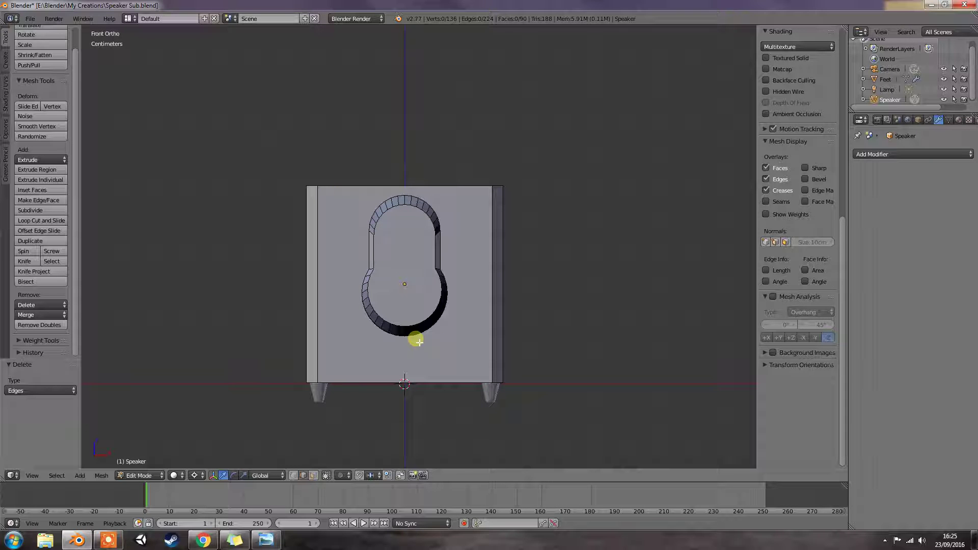
key(Tab)
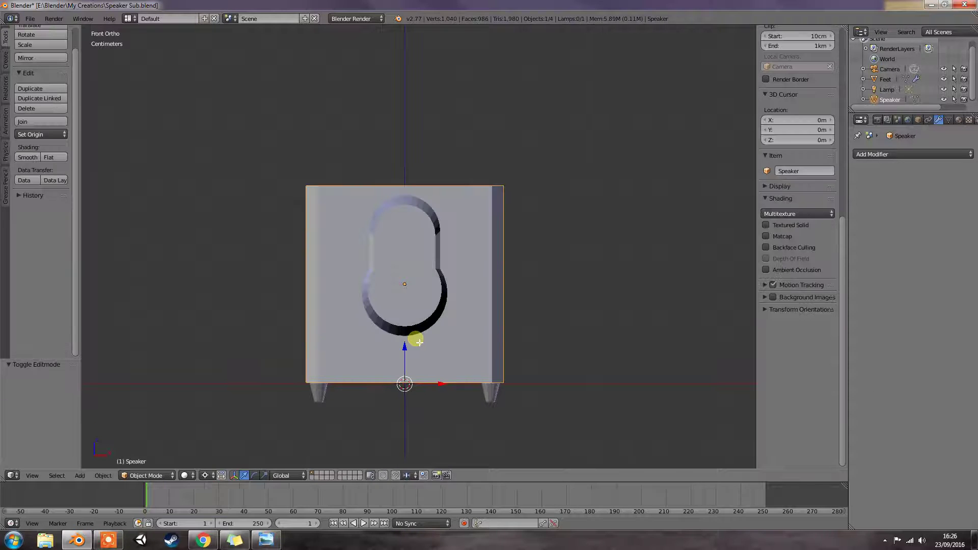
key(Tab)
key(shift+a)
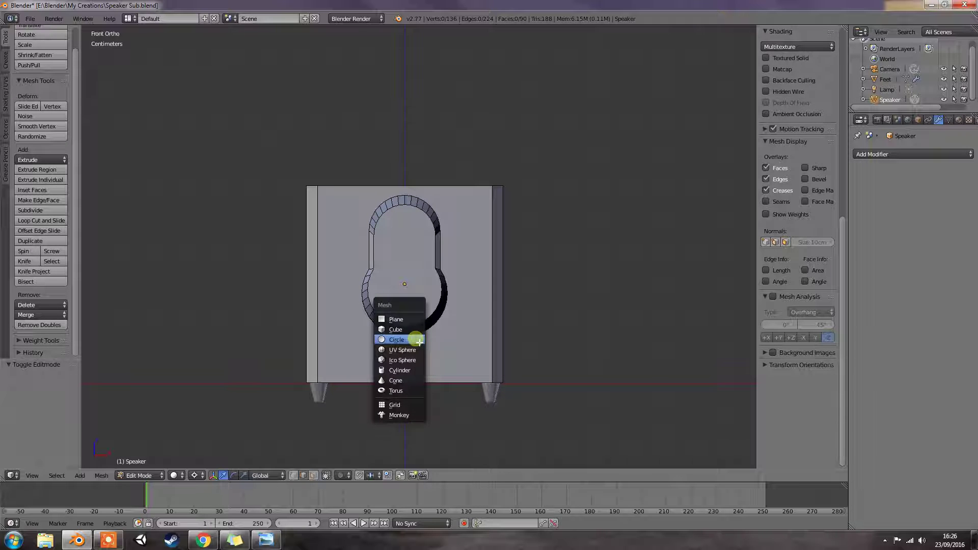
click(416, 341)
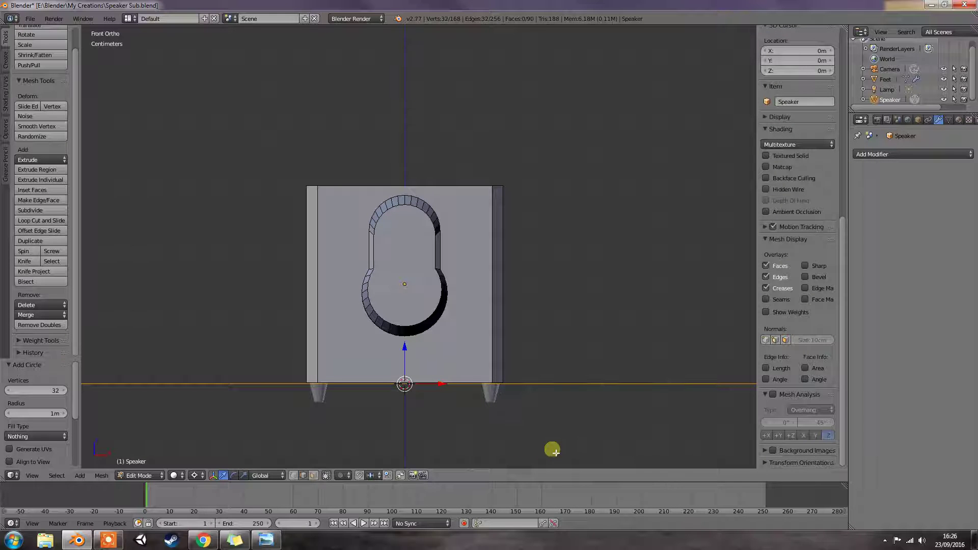
key(s)
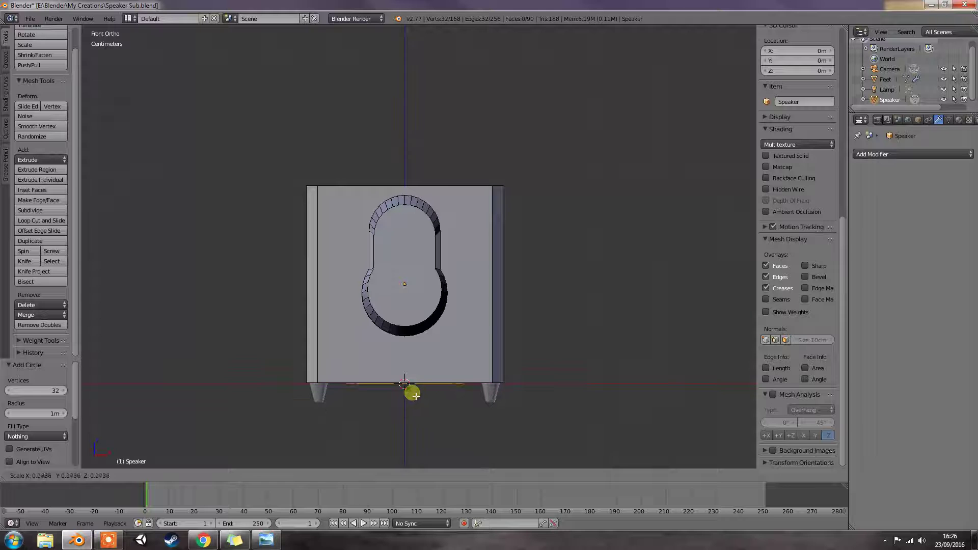
click(415, 396)
- Rotate the new circle 90° around the global X axis so it faces the front
key(r)
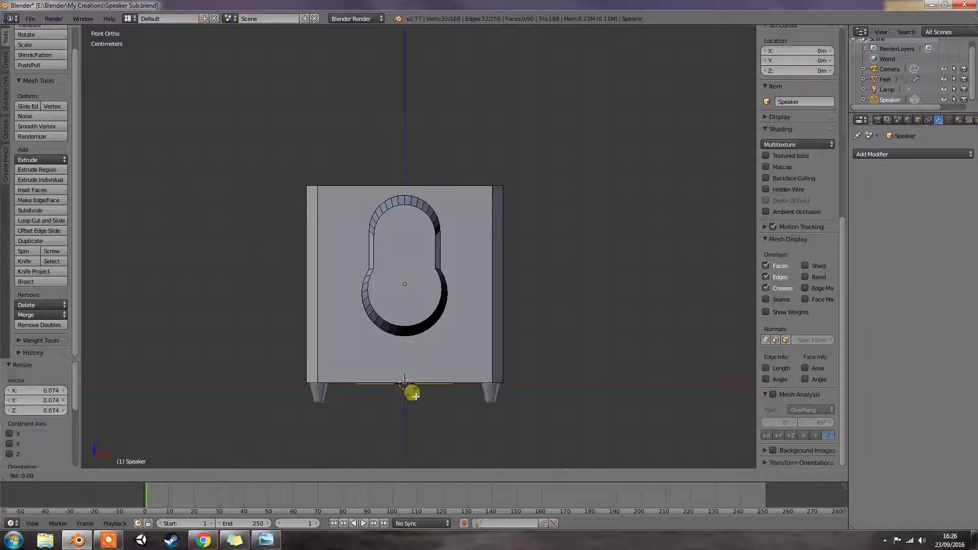
text(x)
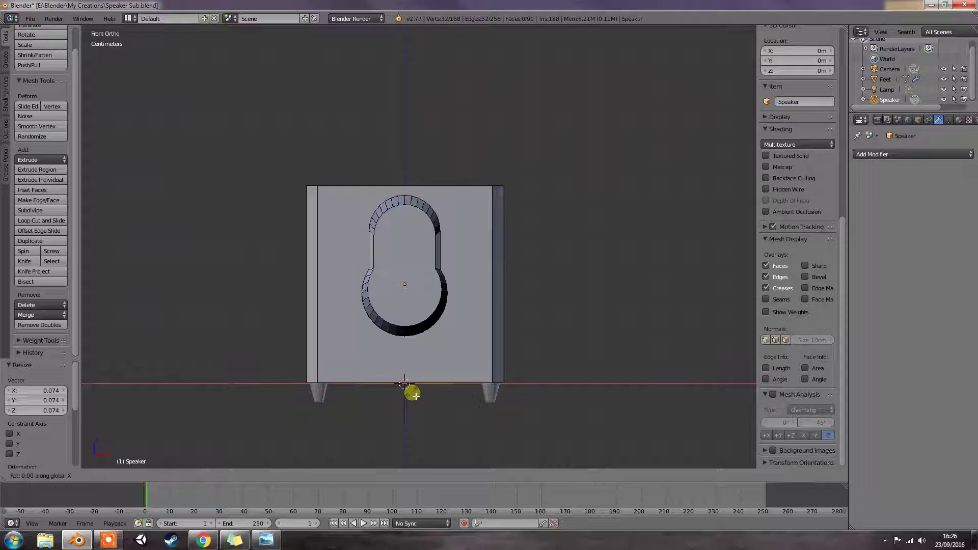
text(90)
key(Return)
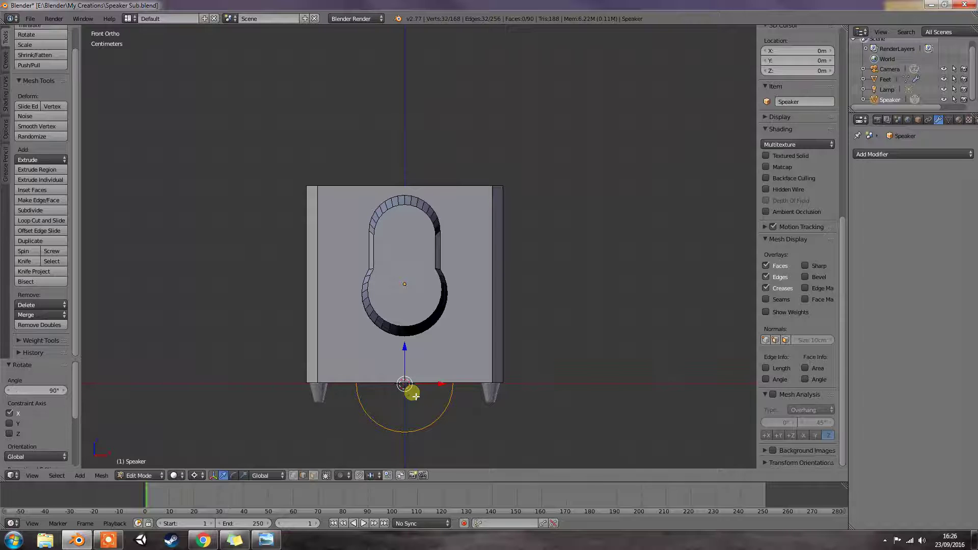
- Move the circle about -23.8 cm along the Y axis, out in front of the speaker box
key(KP_6)
key(KP_6)
key(KP_6)
key(KP_6)
key(KP_6)
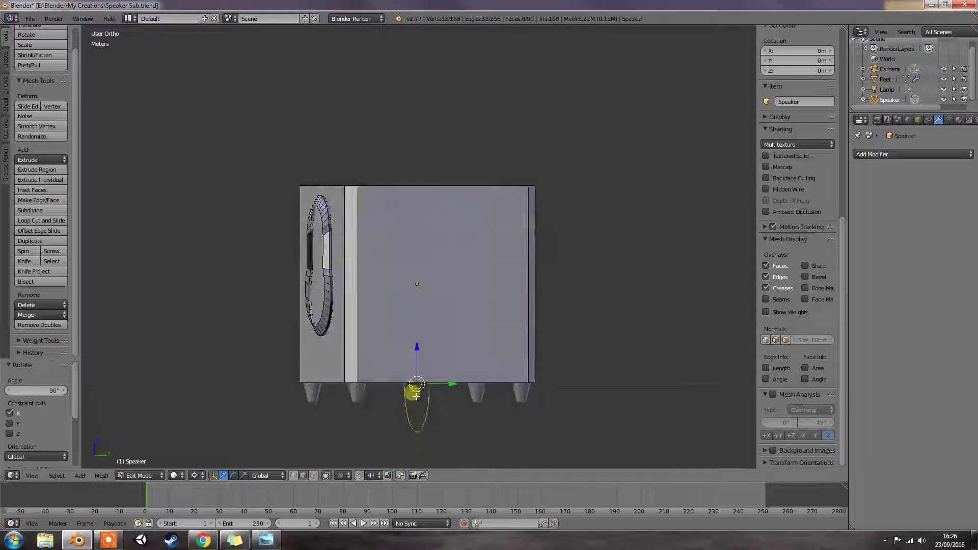
key(KP_6)
key(g)
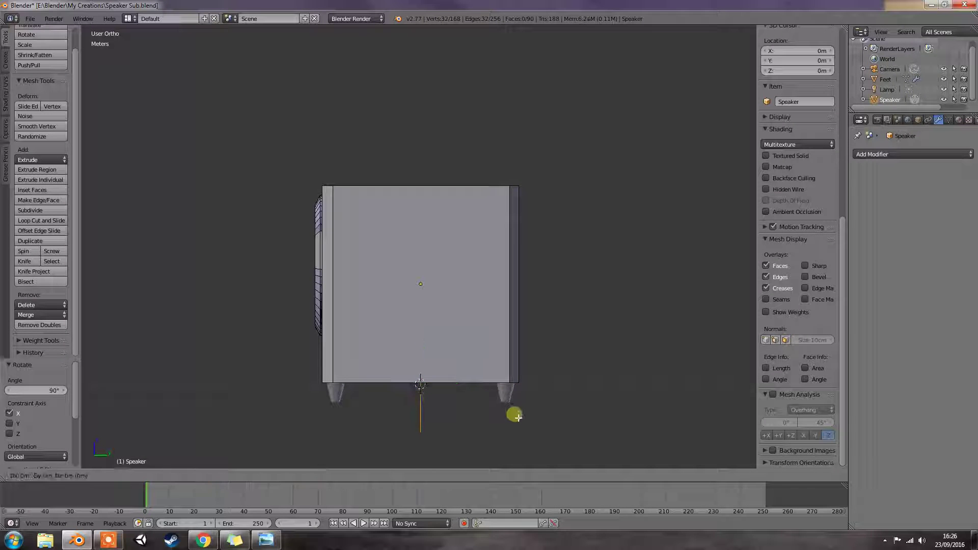
key(y)
click(358, 398)
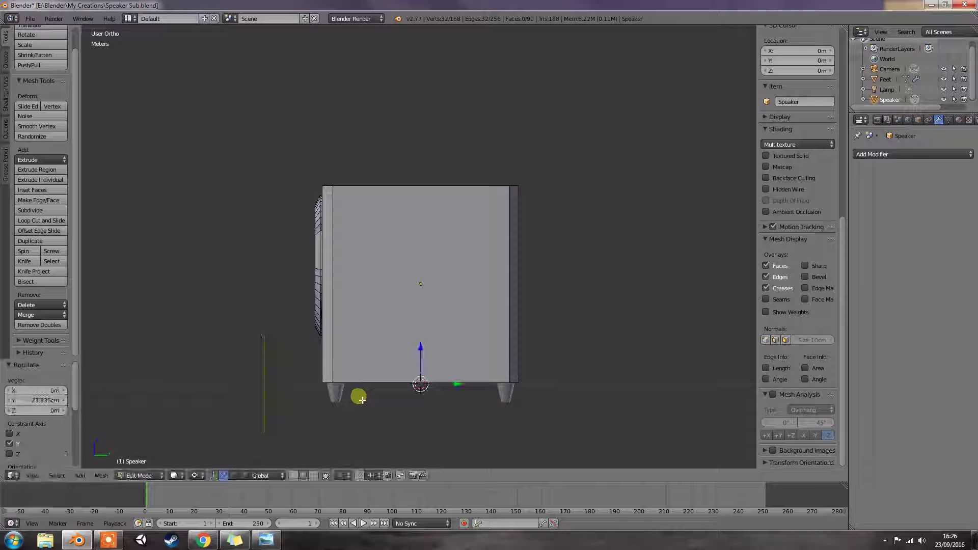
- Raise the circle about 16.5 cm along the Z axis, over the keyhole-shaped recess on the speaker front
key(KP_1)
scroll(420, 382, up, 1)
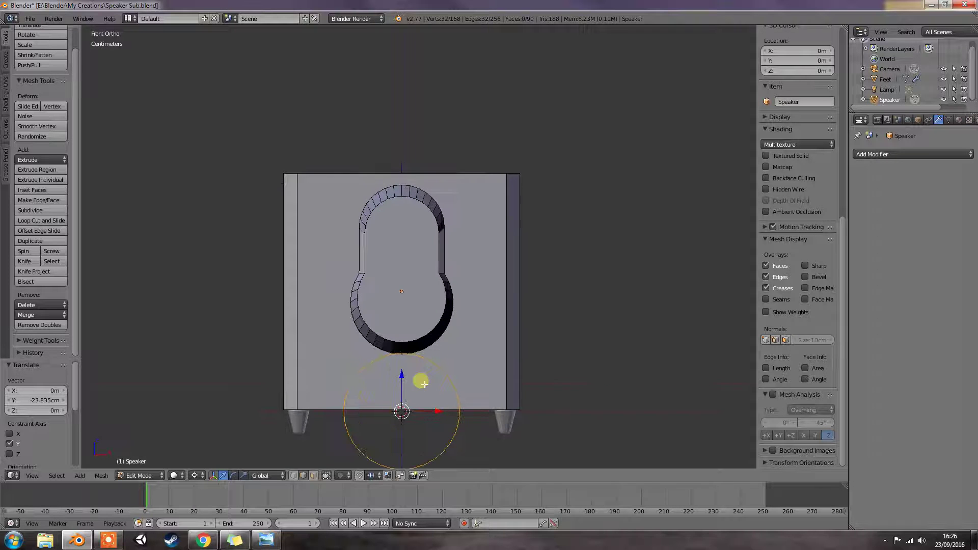
shift+middle_drag(424, 384, 426, 356)
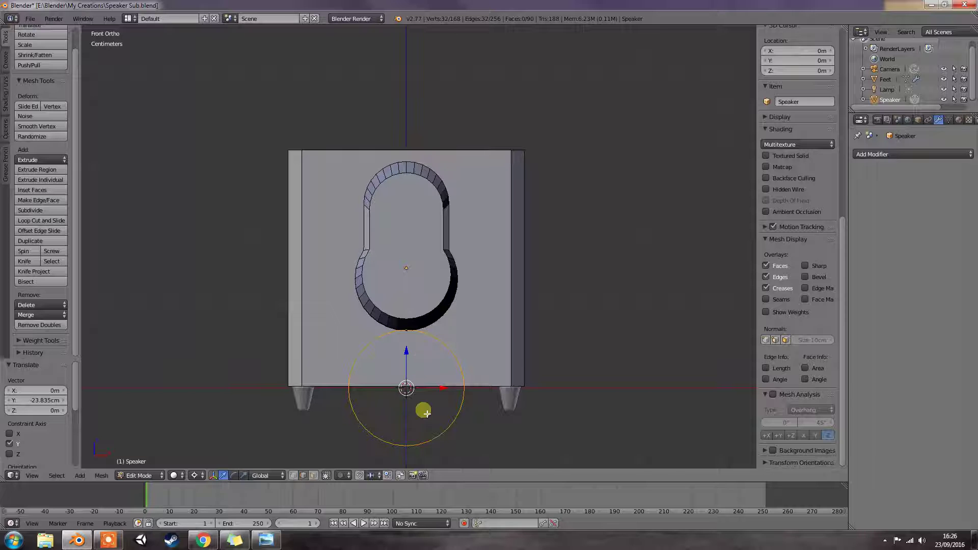
key(g)
key(z)
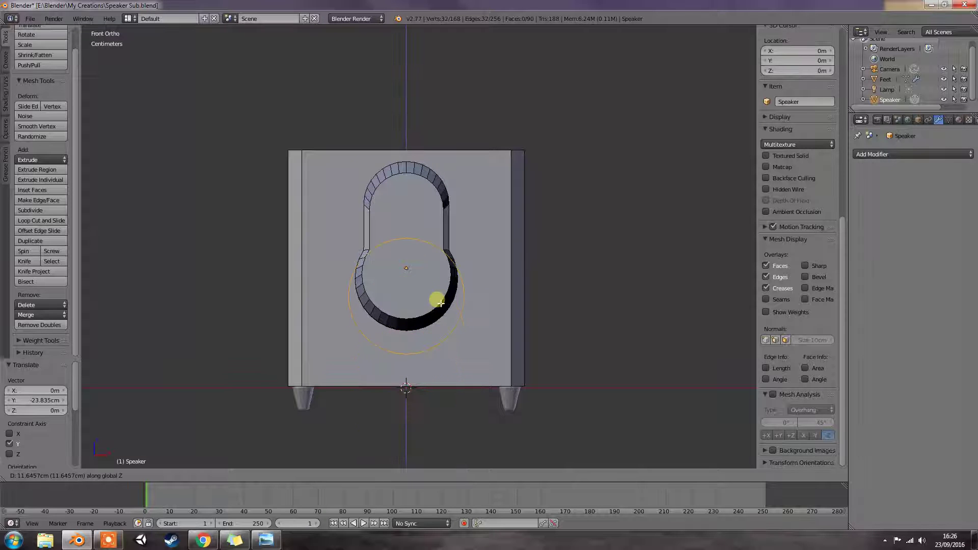
click(442, 281)
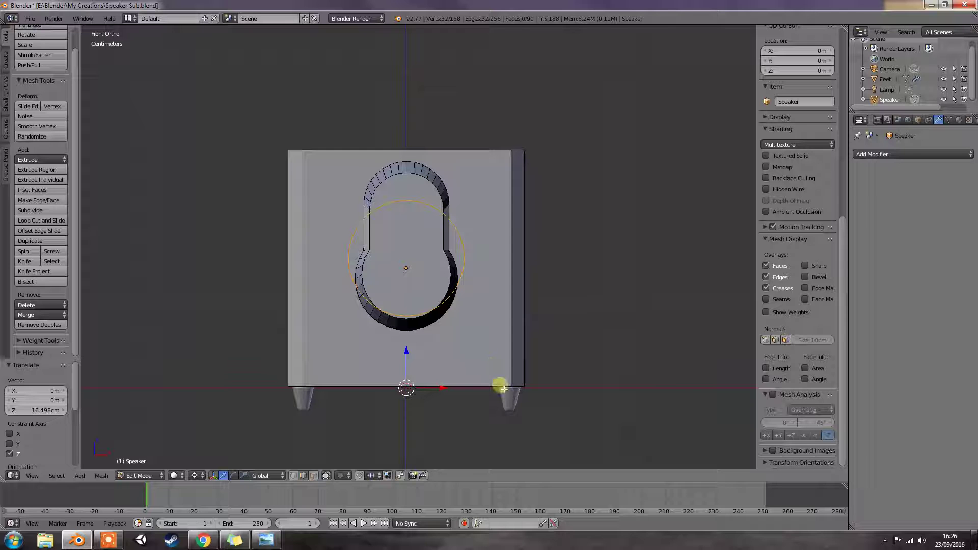
- Snap the 3D cursor to the selected circle and scale the circle down by a factor of about 0.623
key(s)
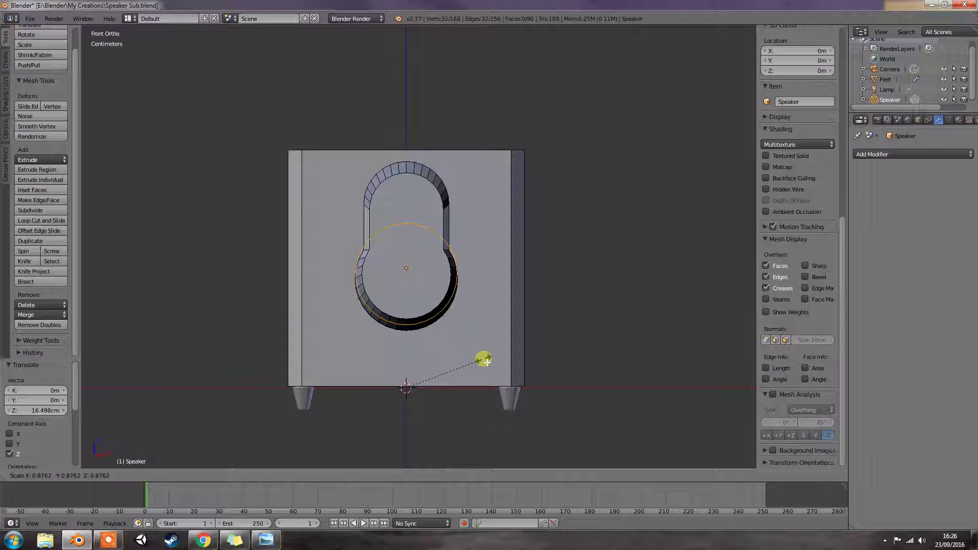
right_click(483, 360)
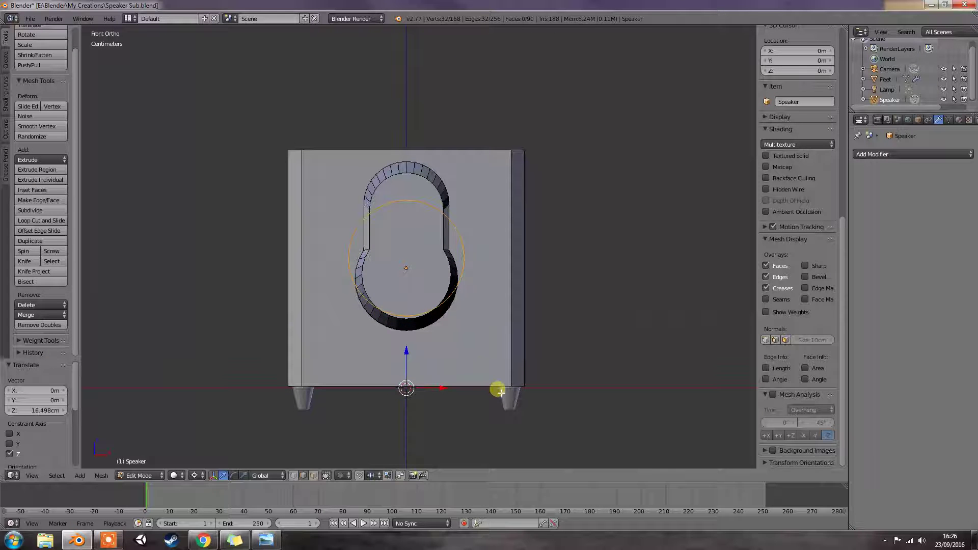
key(shift+s)
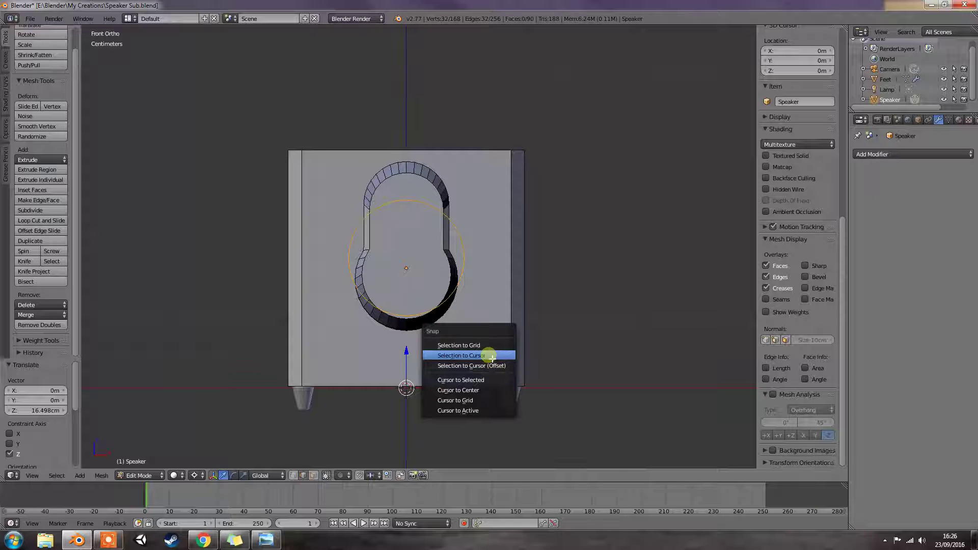
click(491, 380)
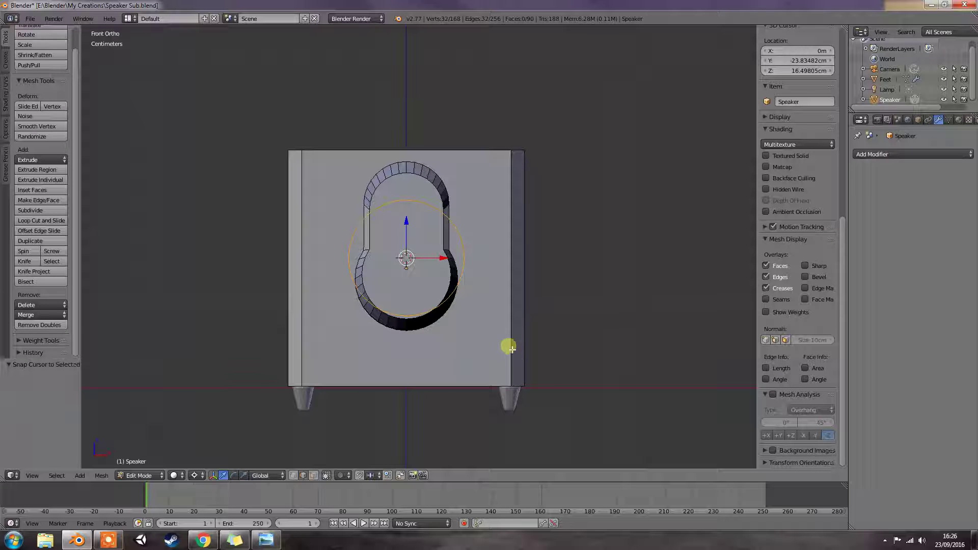
key(s)
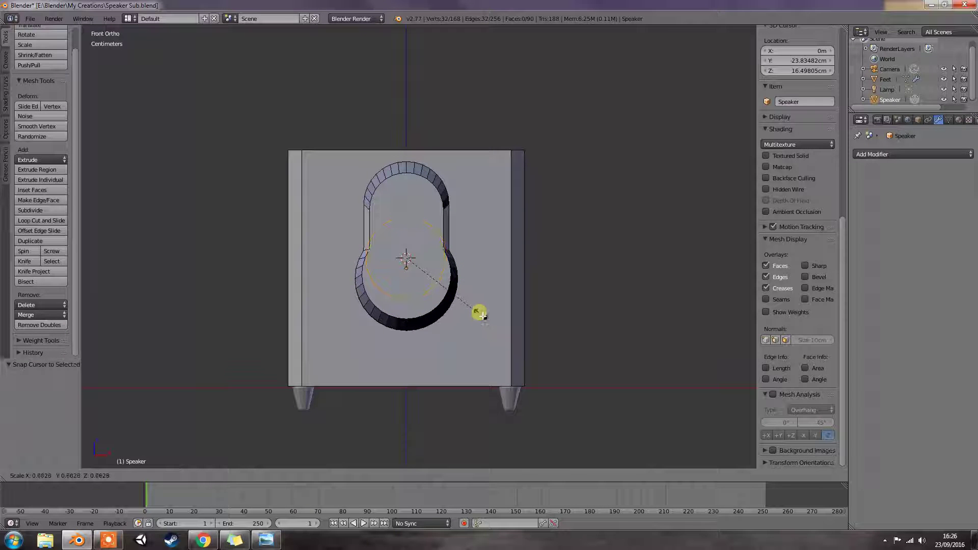
click(479, 314)
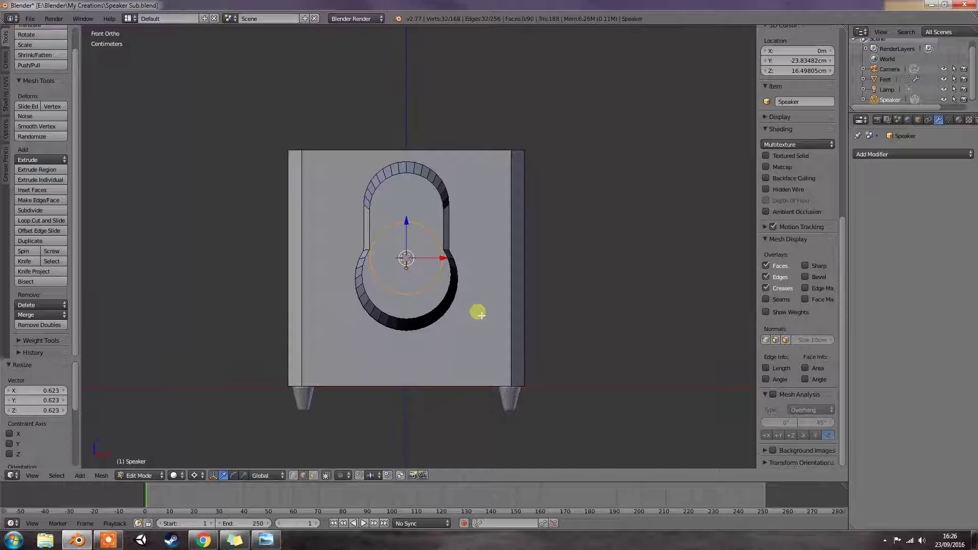
- Lower the circle about 2.07 cm along the Z axis into the recess's lower round part
key(g)
key(z)
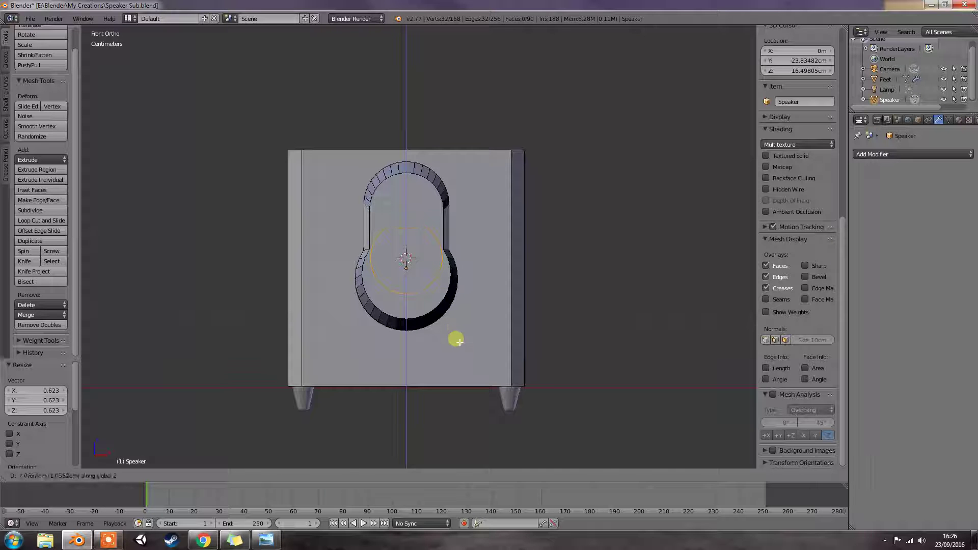
click(459, 348)
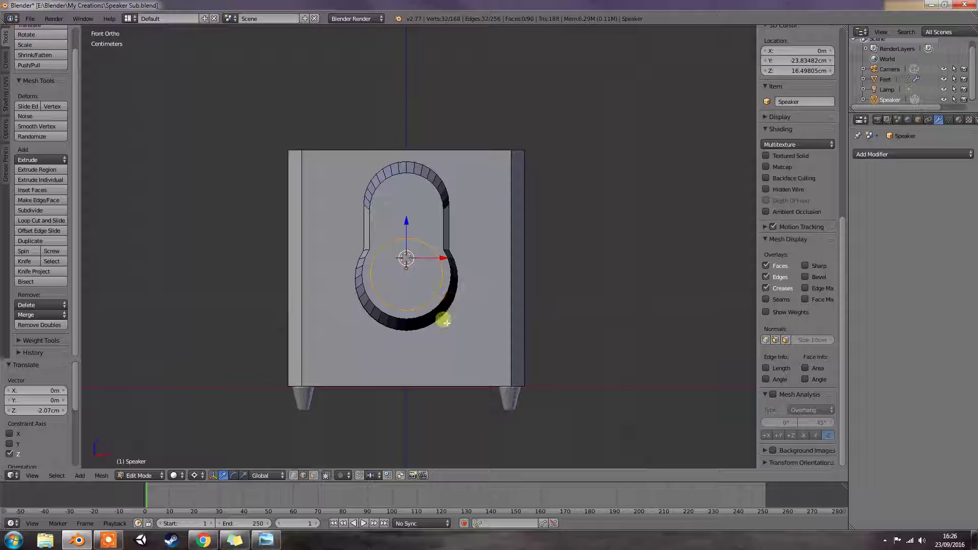
- Scale the circle by about 0.851 and lower it about 3.9 mm to centre it in the recess's lower round part
key(s)
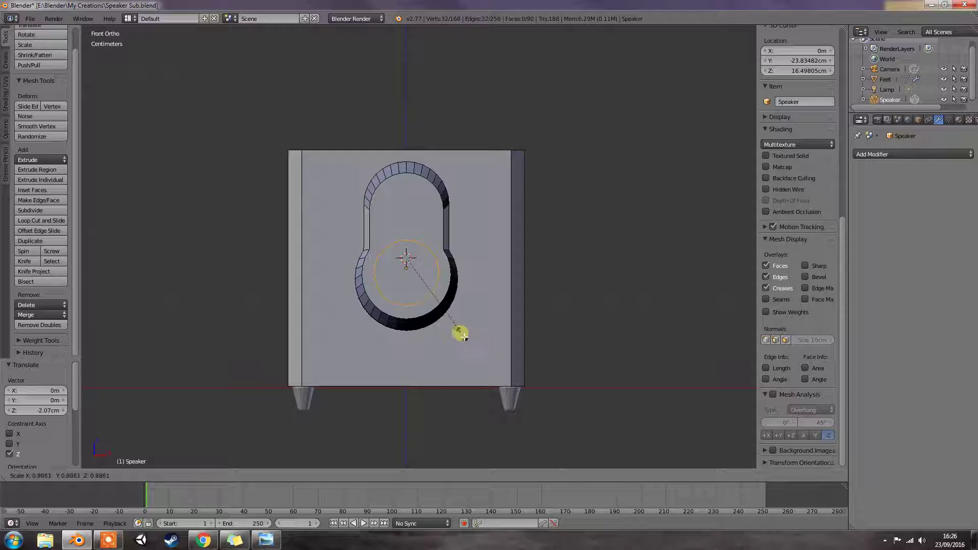
click(460, 332)
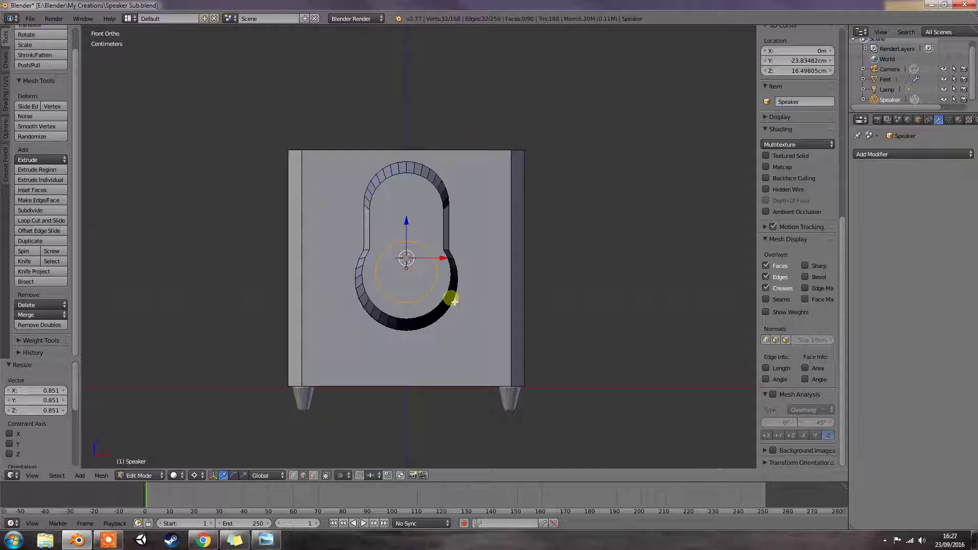
key(g)
key(z)
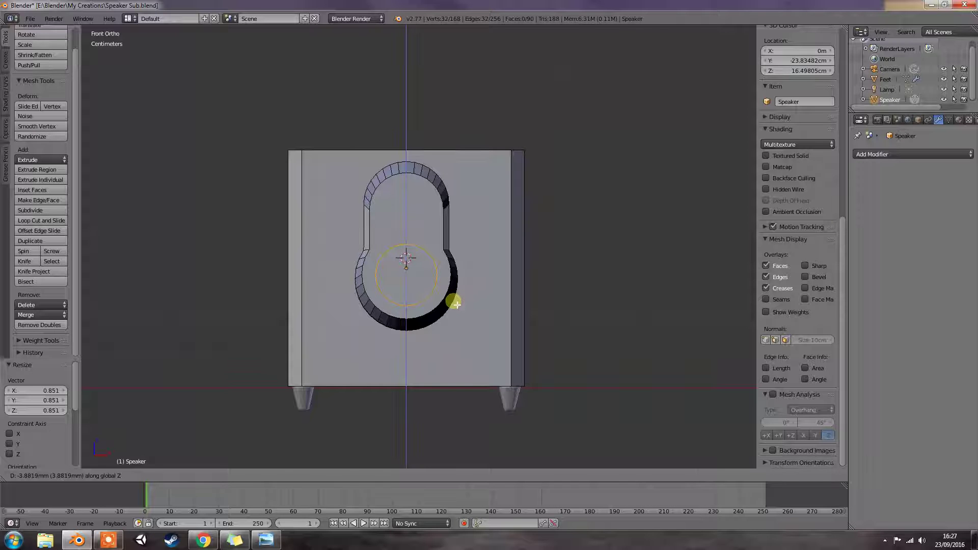
click(456, 304)
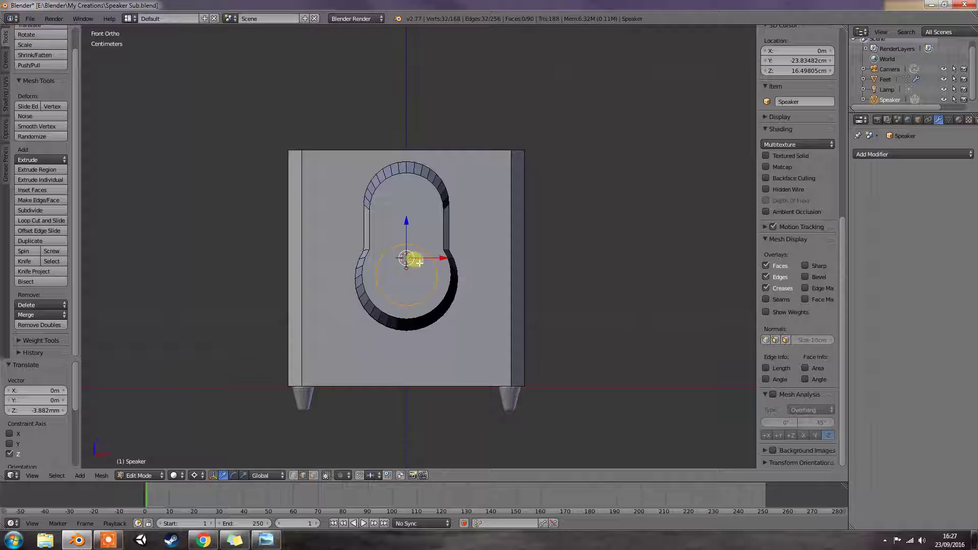
- Bring up the speaker reference photo, narrow its window and examine the subwoofer's front before moving it aside
drag(0, 22, 554, 42)
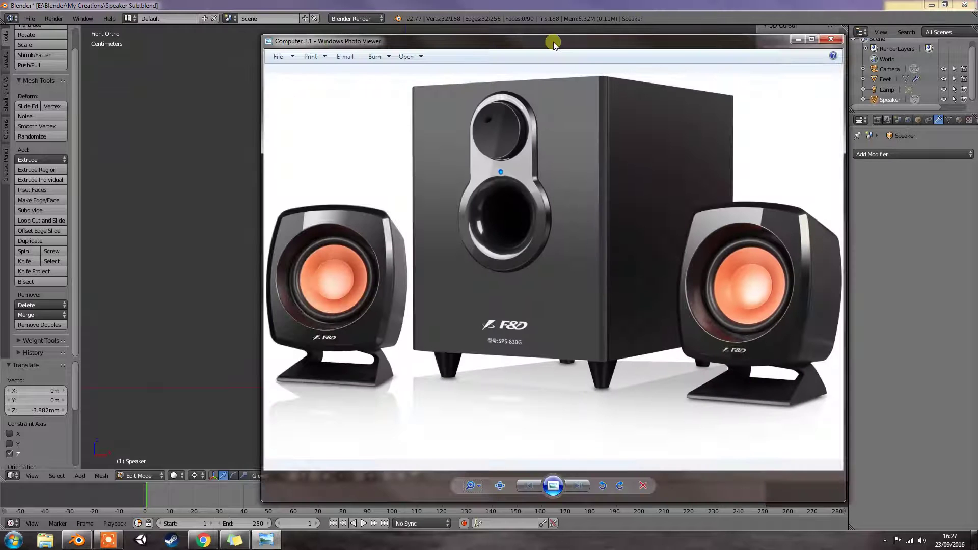
drag(262, 114, 470, 135)
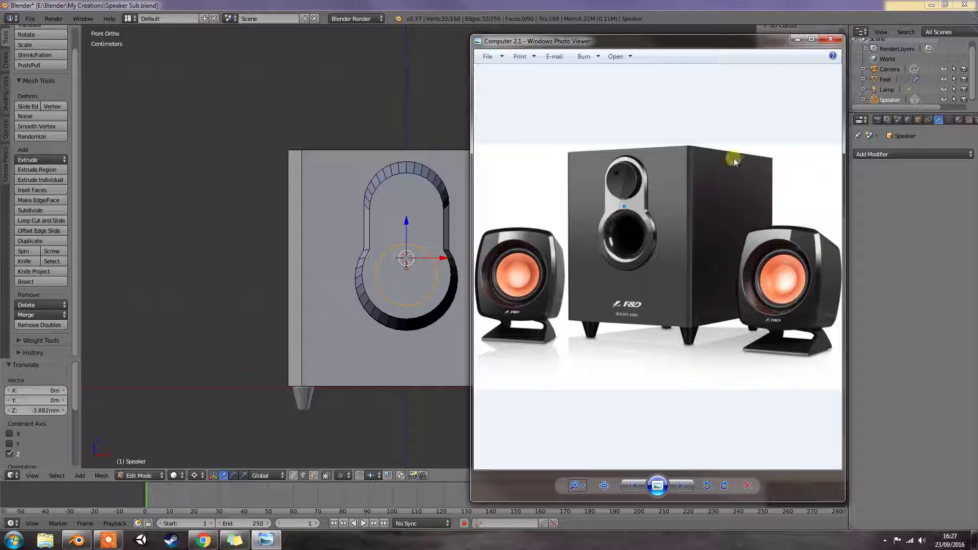
drag(771, 39, 423, 60)
click(450, 61)
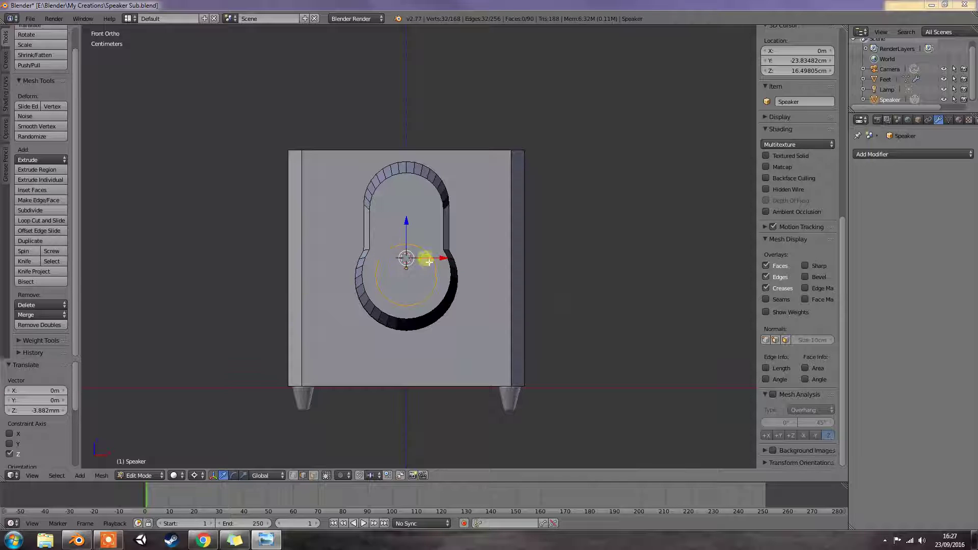
- Add a second 32-vertex circle at the 3D cursor and scale it to about 0.072
right_click(441, 331)
key(shift+a)
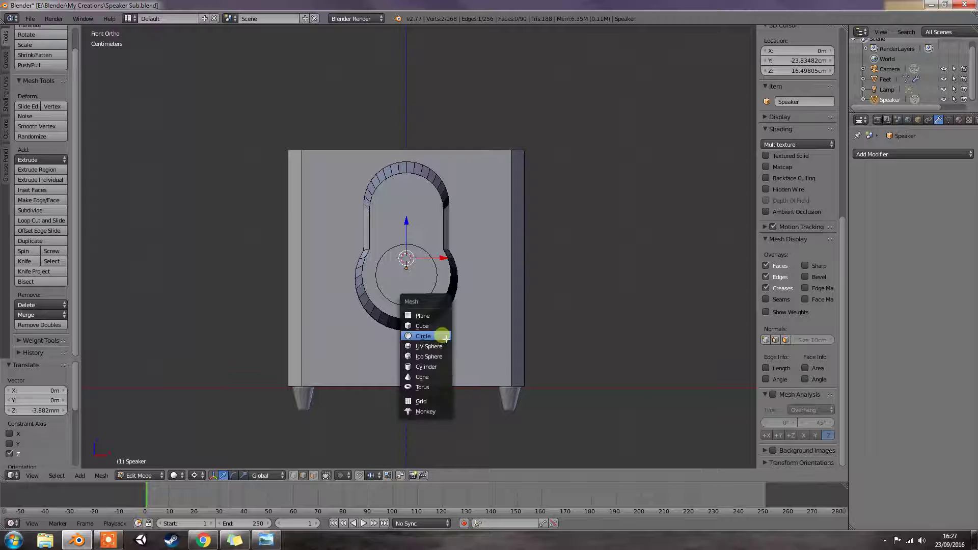
click(442, 336)
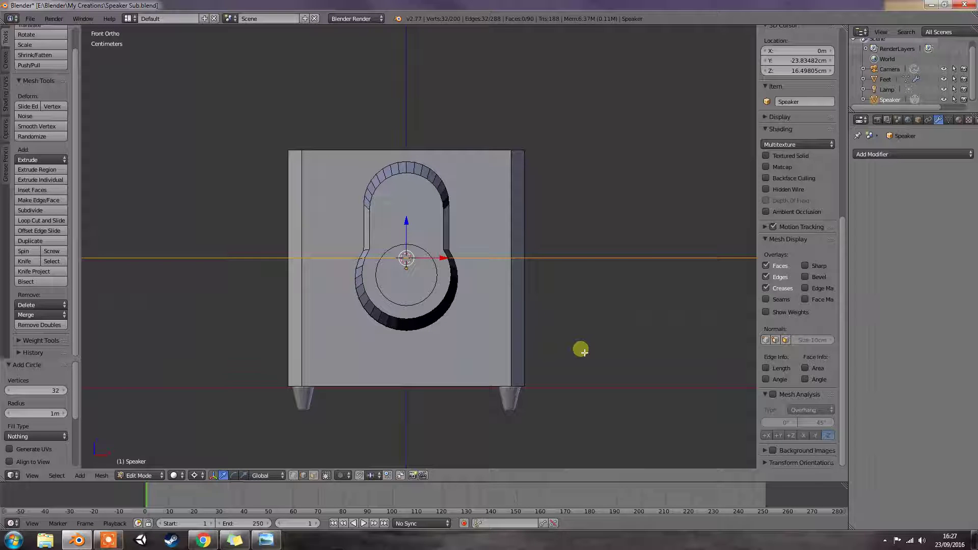
key(s)
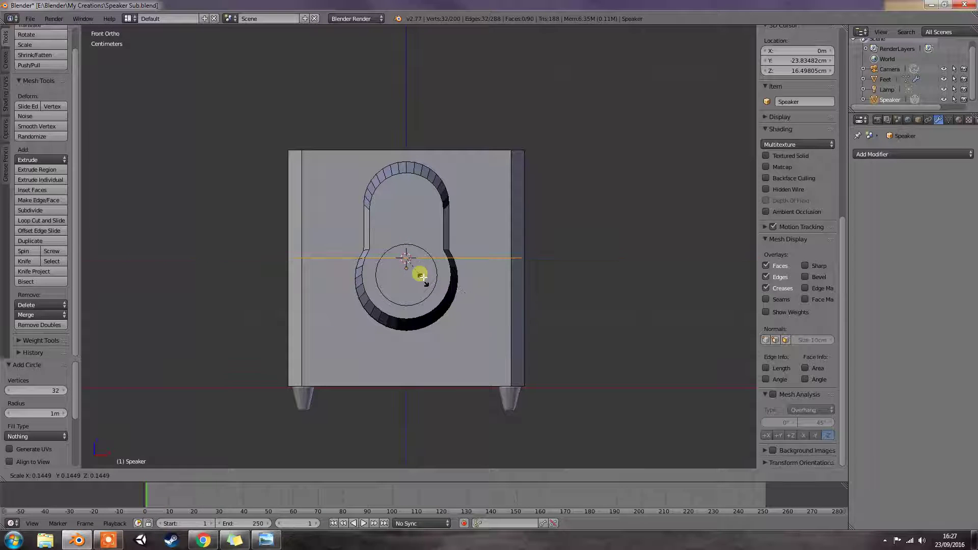
click(413, 271)
- Rotate the new circle 90° about the X axis so it faces the front
text(r)
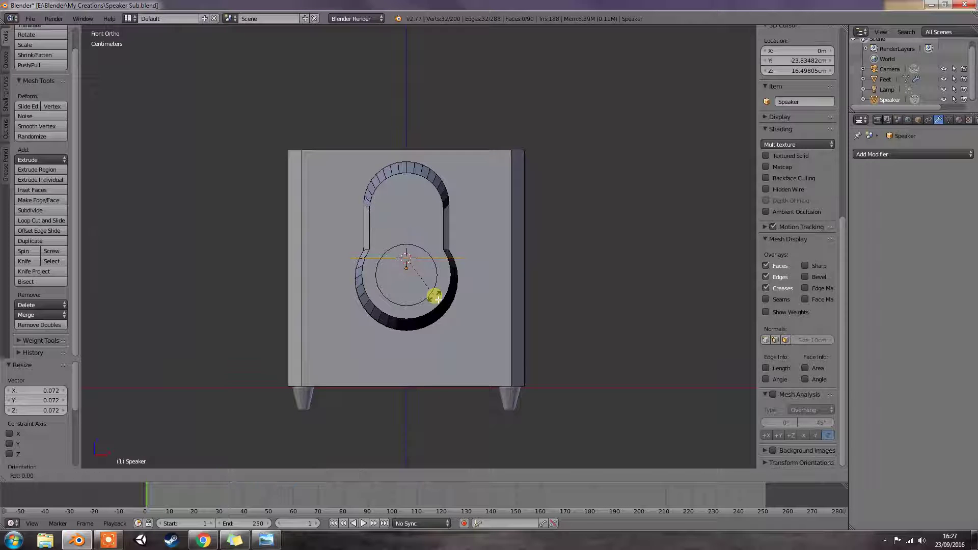
text(x)
text(90)
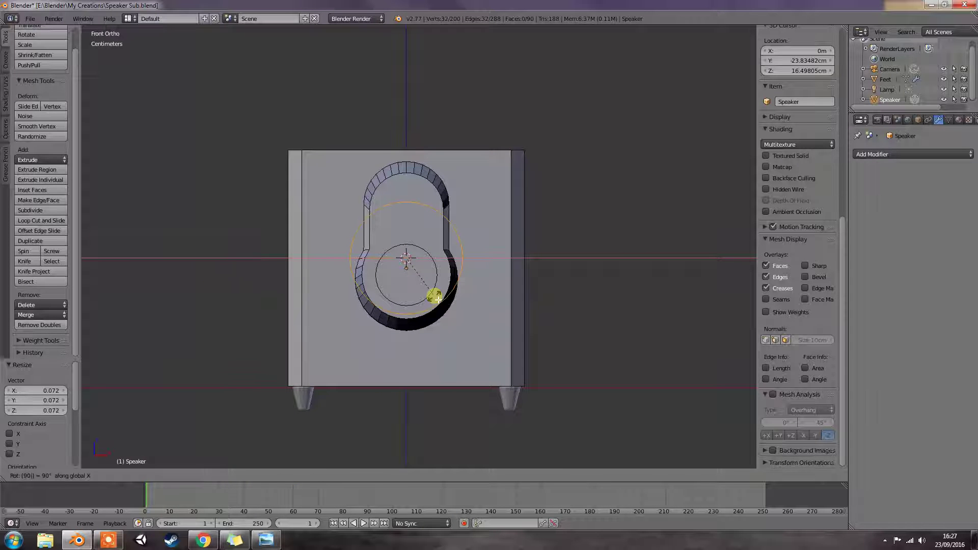
key(Return)
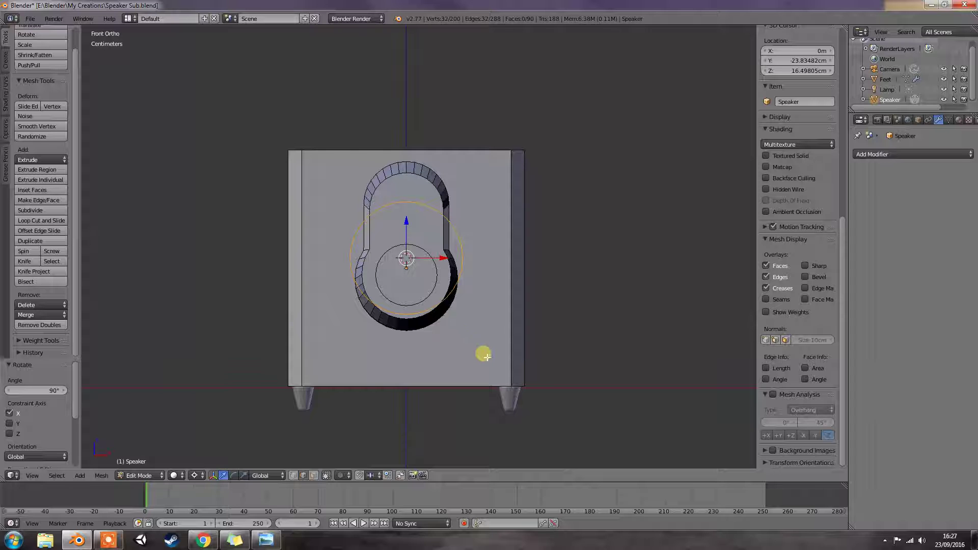
- Raise the circle about 6.86 cm along the Z axis and scale it by about 0.542
key(g)
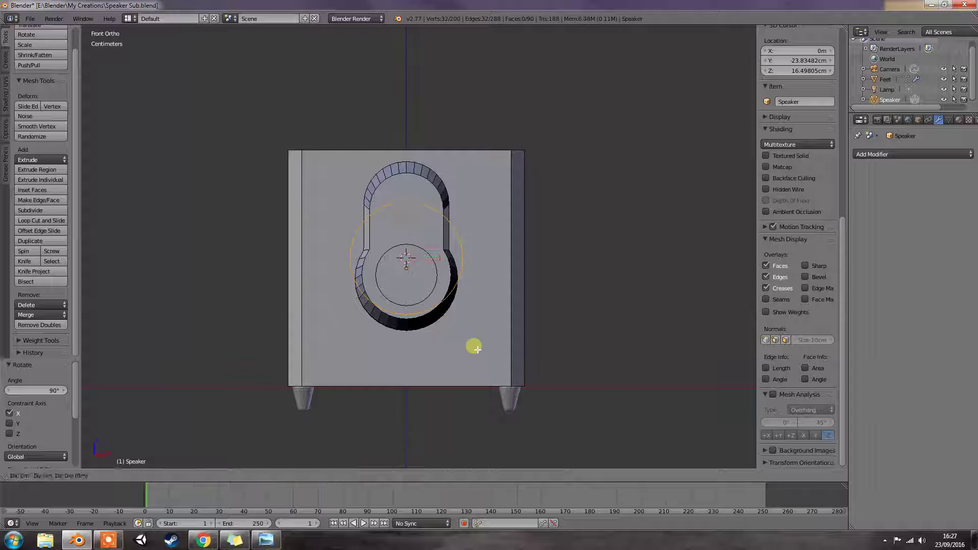
key(z)
click(476, 290)
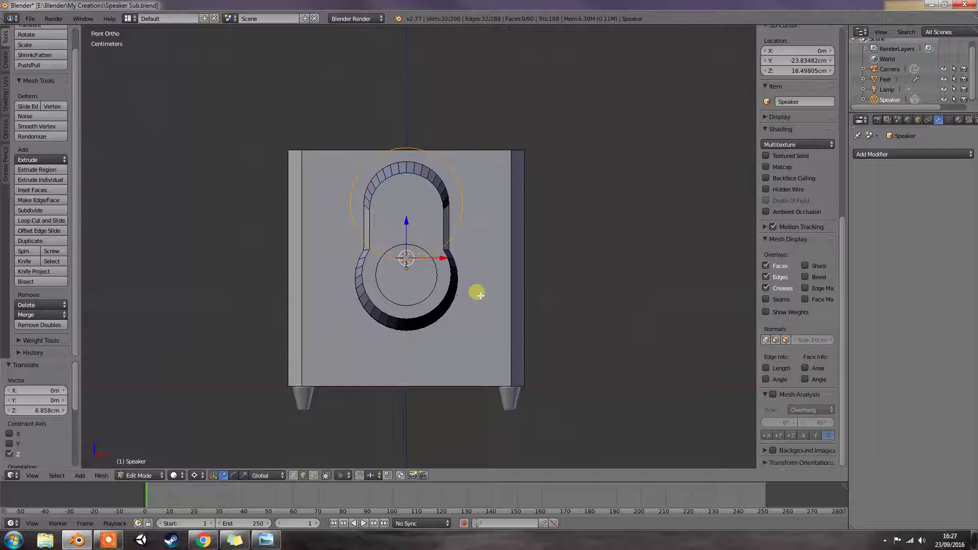
key(s)
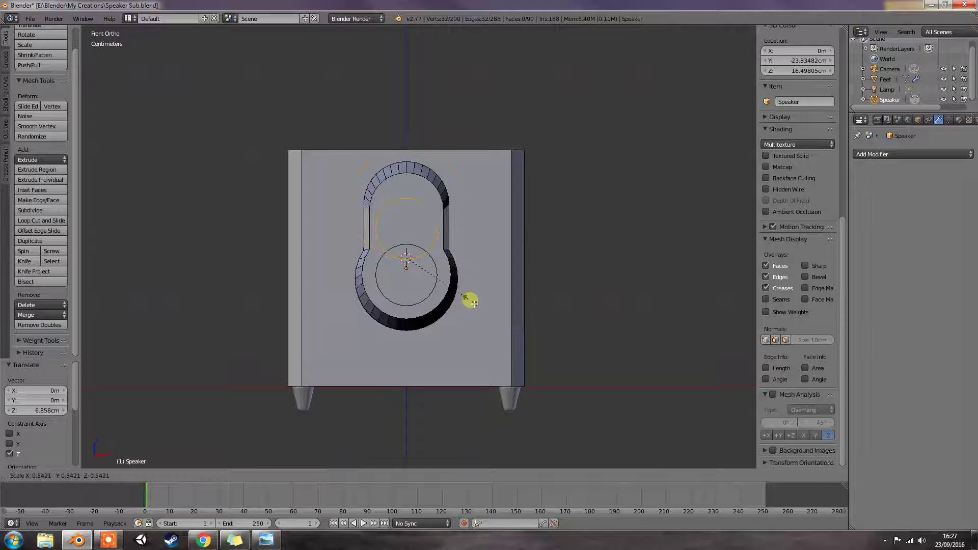
click(467, 298)
- Snap the 3D cursor to the selected circle and raise the circle about 2.52 cm along Z into the recess's upper part
key(shift+s)
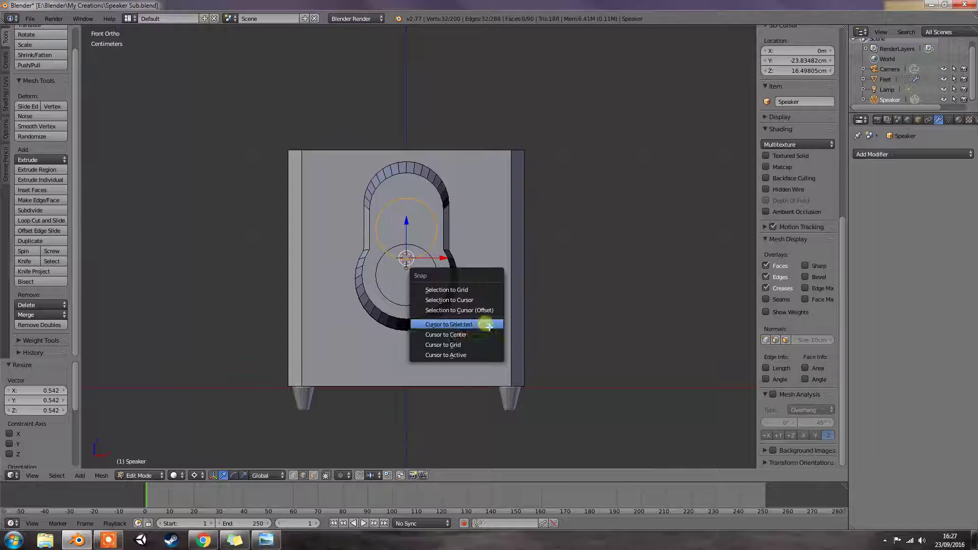
click(482, 322)
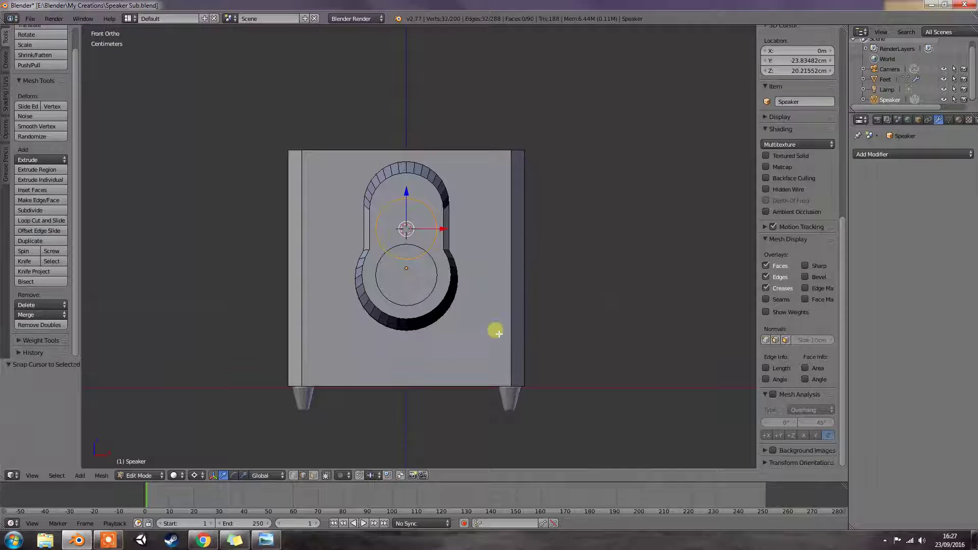
key(g)
key(z)
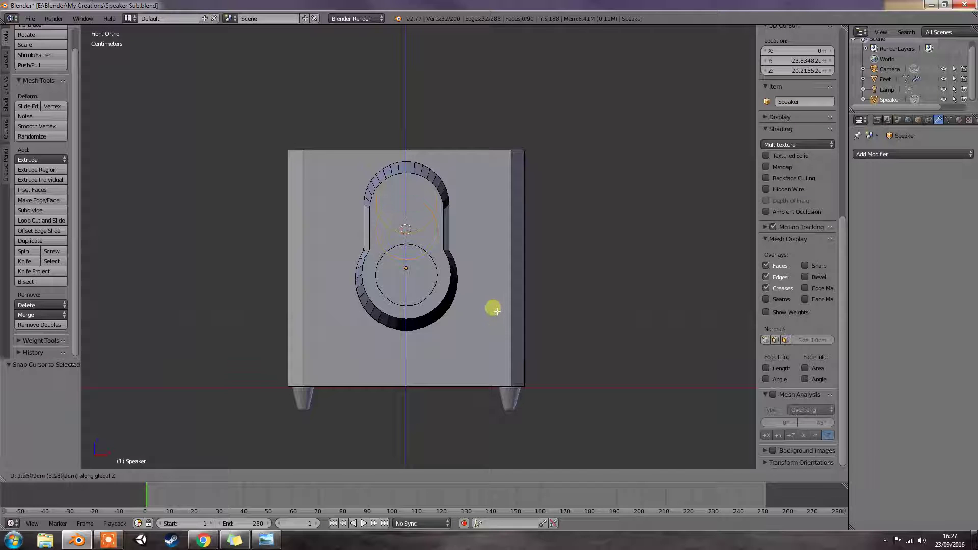
click(494, 310)
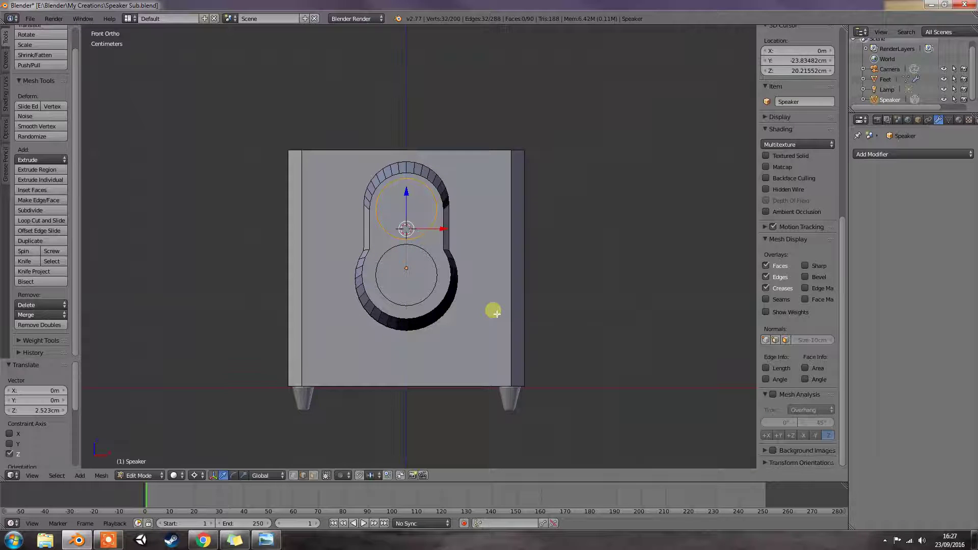
- Snap the 3D cursor to the upper circle's centre and scale the circle by about 0.806
key(shift+s)
click(527, 359)
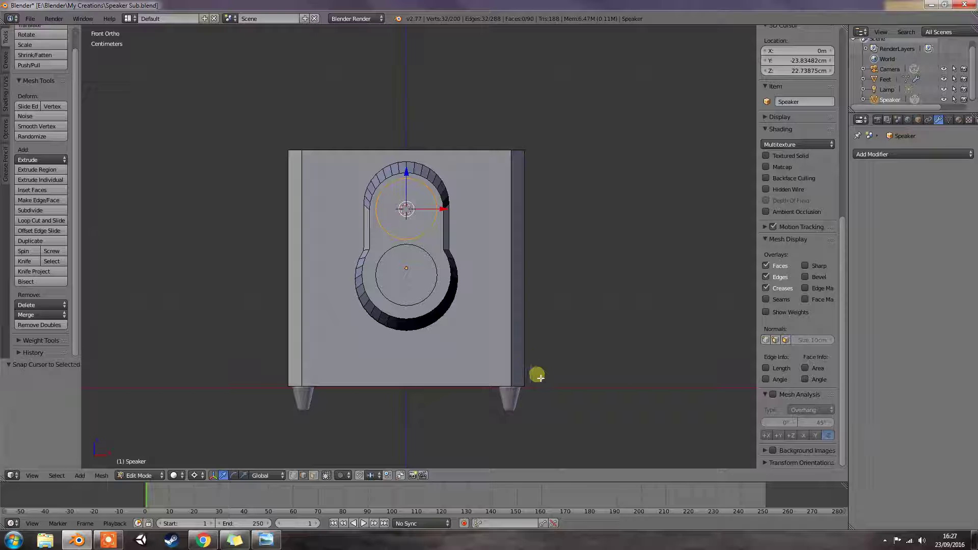
key(s)
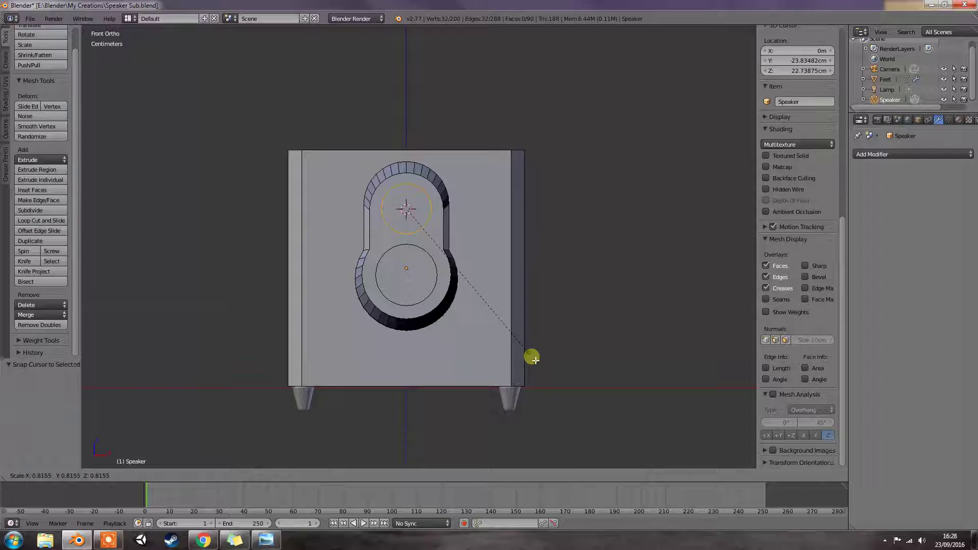
click(530, 357)
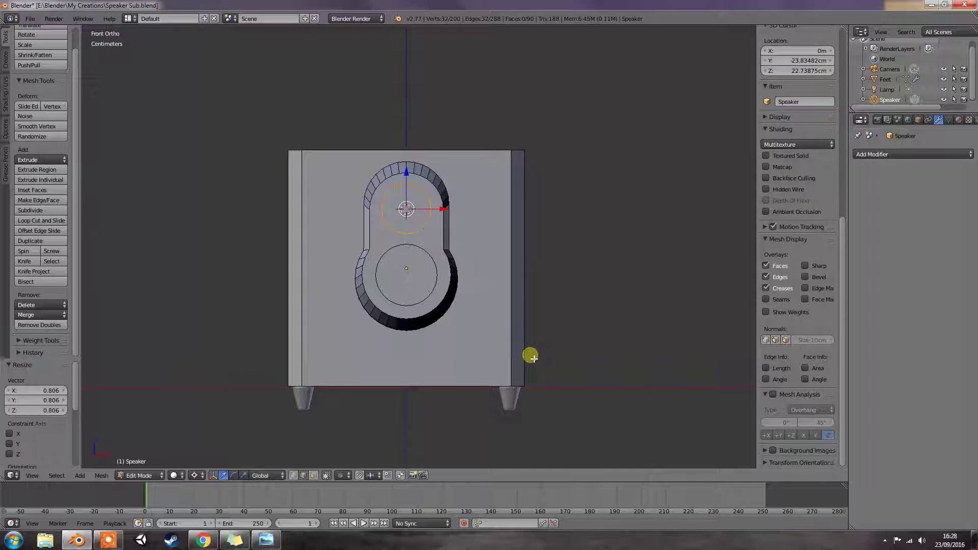
- Bring up the speaker reference photo, compare its knob and port with the two circles, and put the photo away
middle_drag(476, 278, 362, 284)
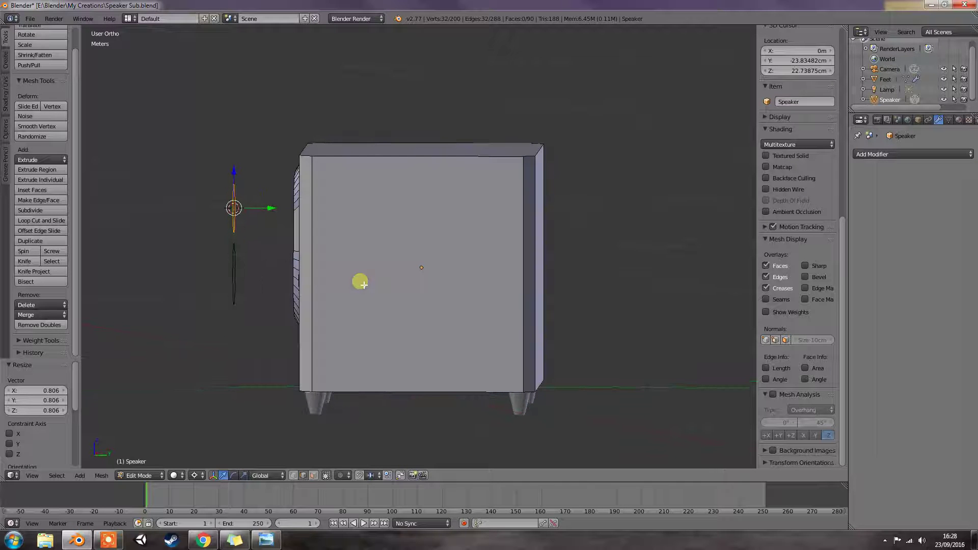
key(KP_1)
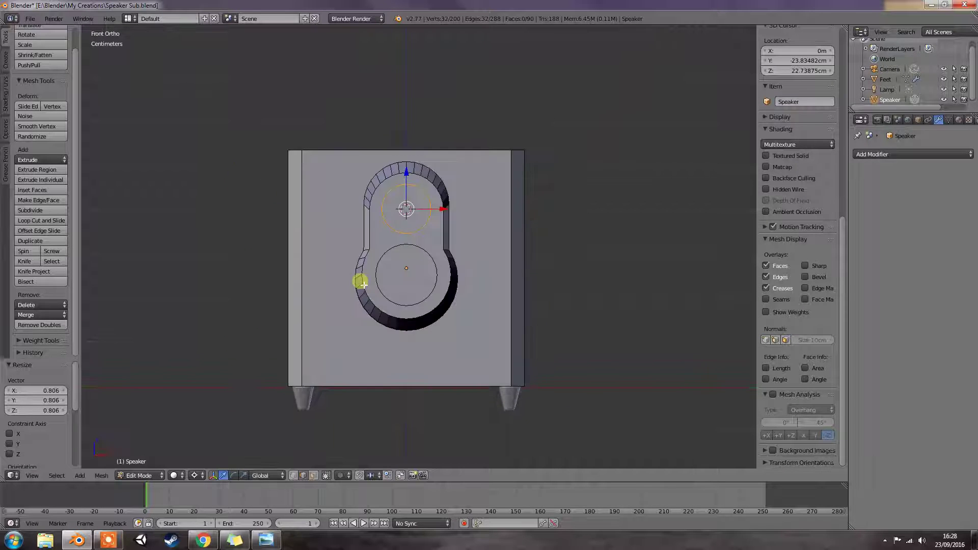
scroll(422, 271, up, 3)
scroll(424, 272, up, 1)
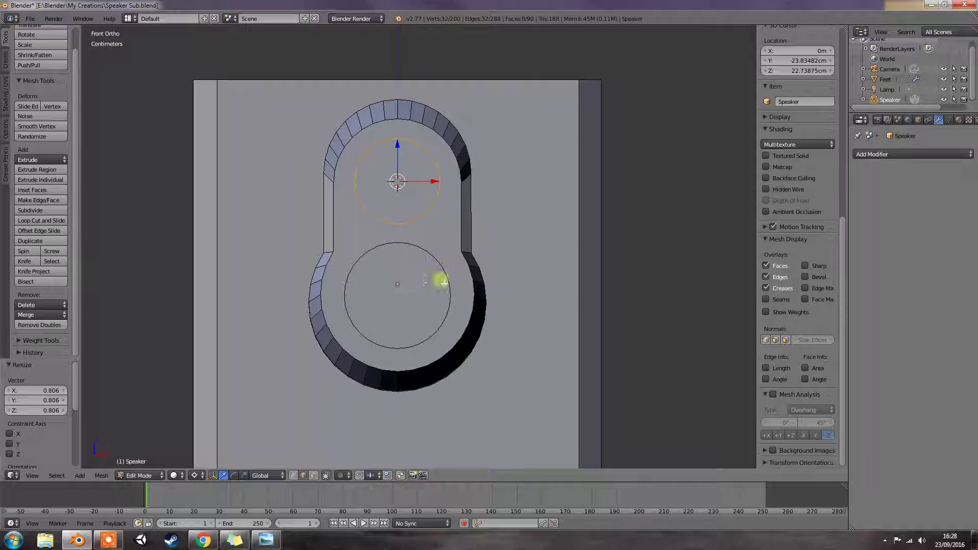
drag(0, 28, 711, 37)
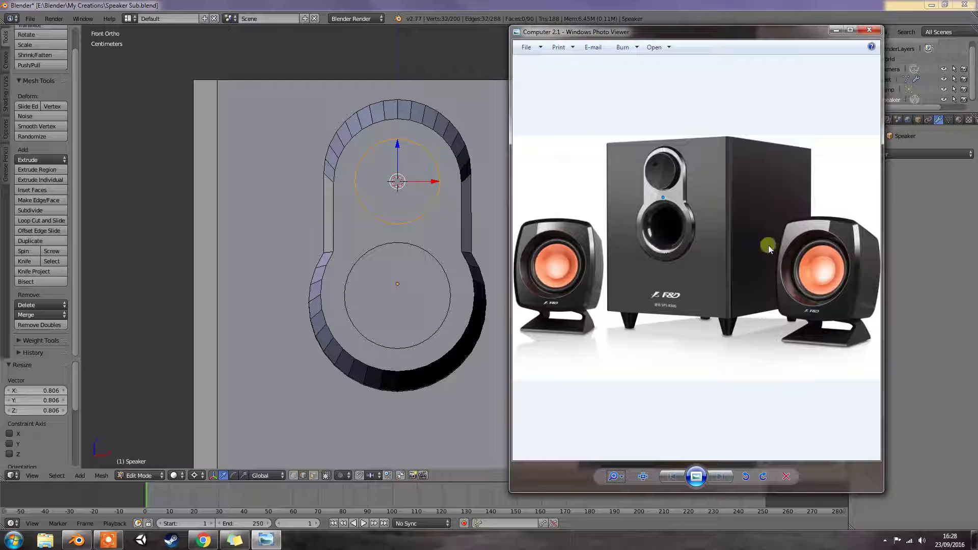
drag(794, 31, 426, 70)
click(468, 70)
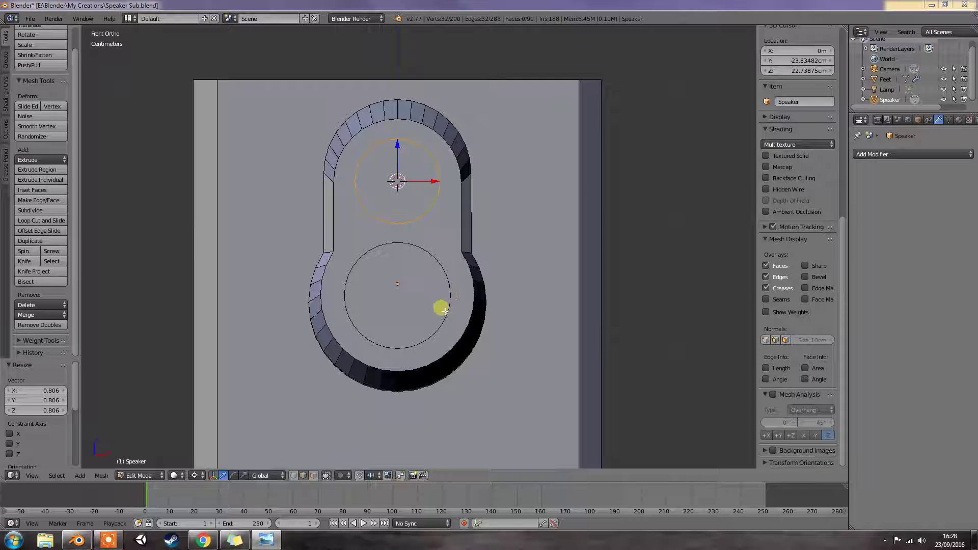
- Select the whole lower circle and extrude it about 7.86 mm along the Y axis towards the speaker
mouse_move(448, 311)
right_down()
mouse_move(444, 319)
mouse_move(454, 319)
right_up()
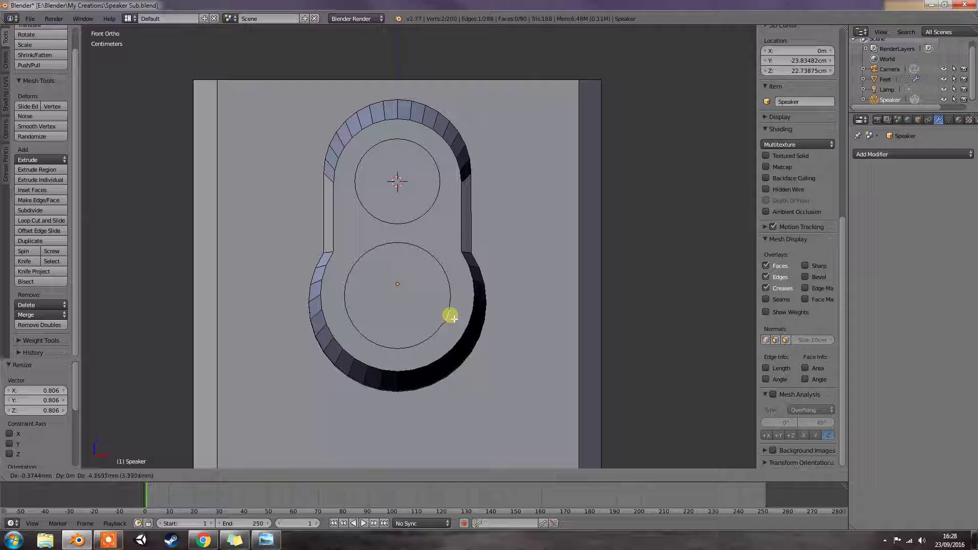
right_click(449, 317)
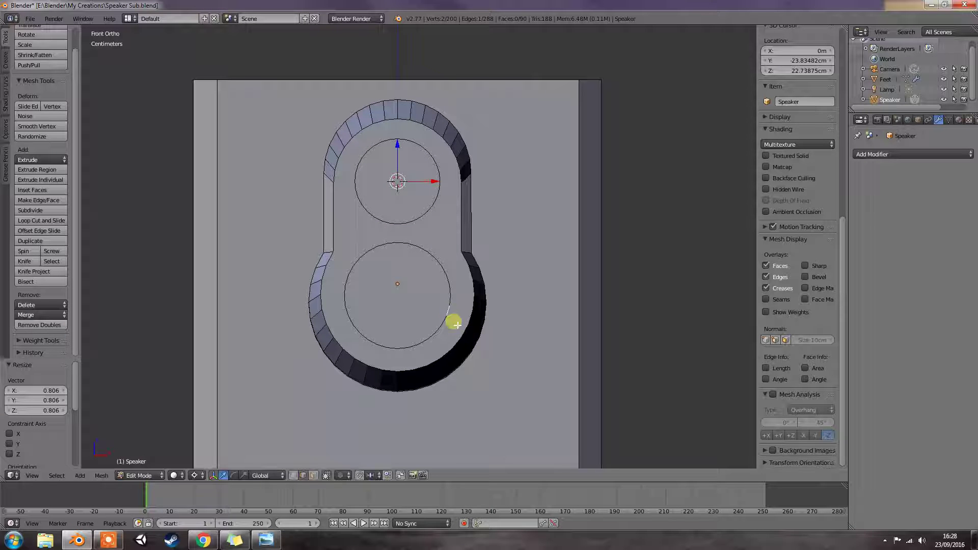
alt+right_click(450, 303)
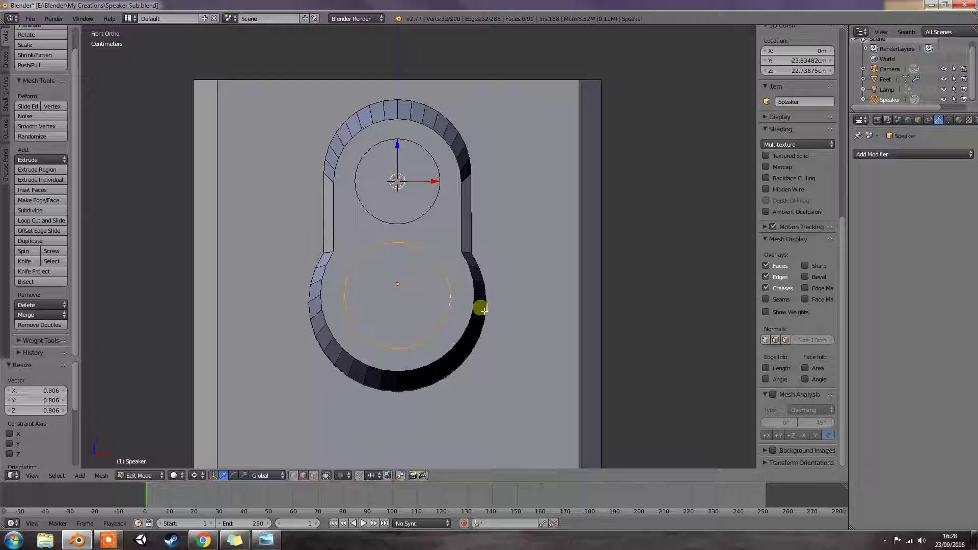
middle_drag(483, 309, 426, 310)
key(KP_1)
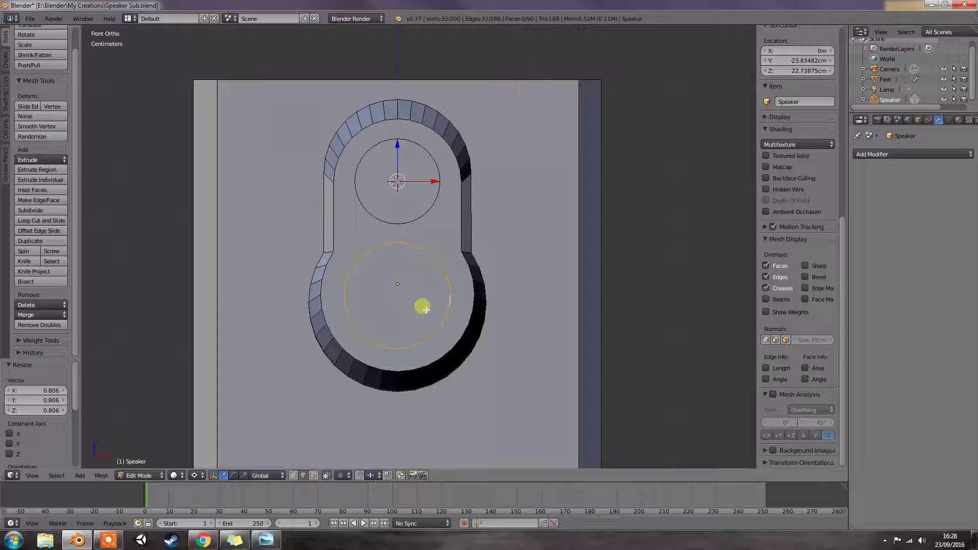
key(KP_6)
key(KP_6)
key(KP_6)
key(KP_6)
key(KP_6)
key(KP_6)
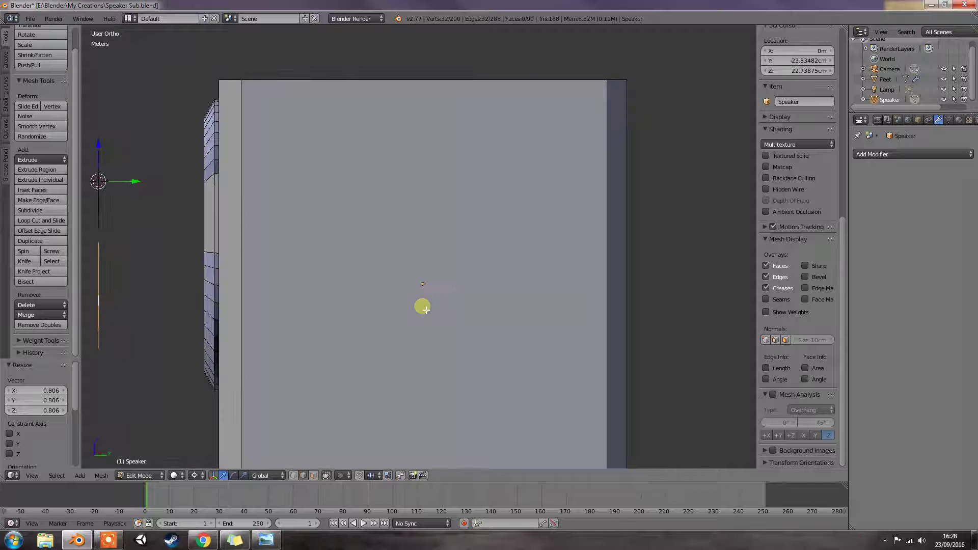
shift+middle_drag(378, 308, 515, 285)
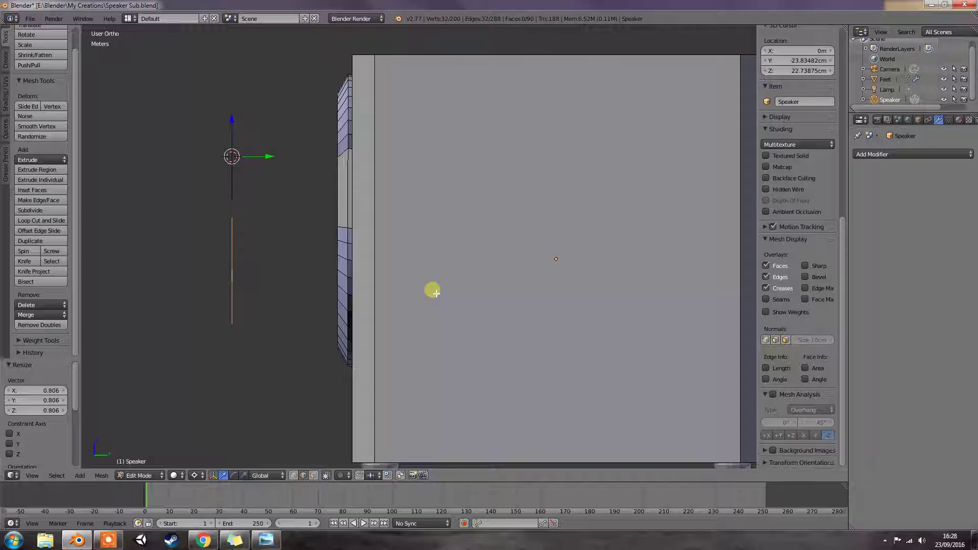
key(e)
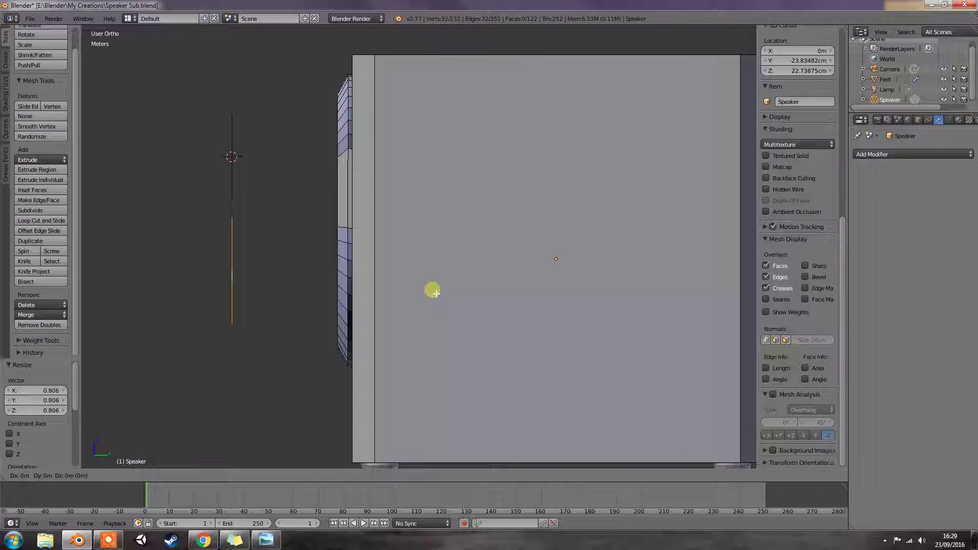
key(y)
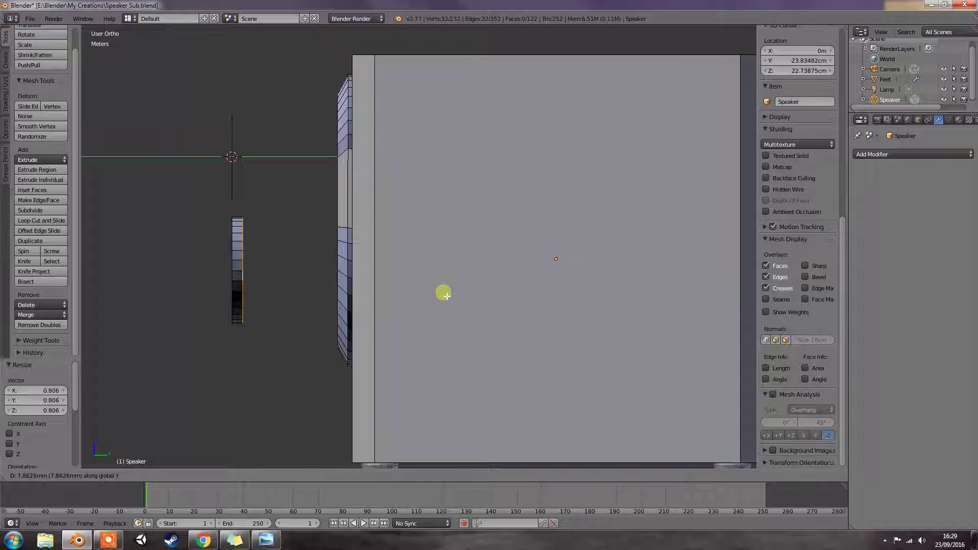
click(443, 294)
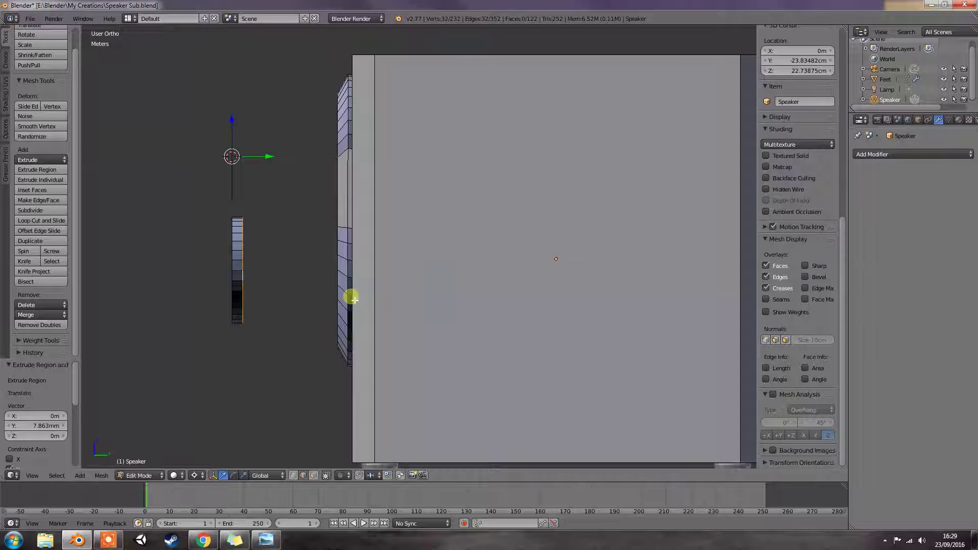
key(KP_1)
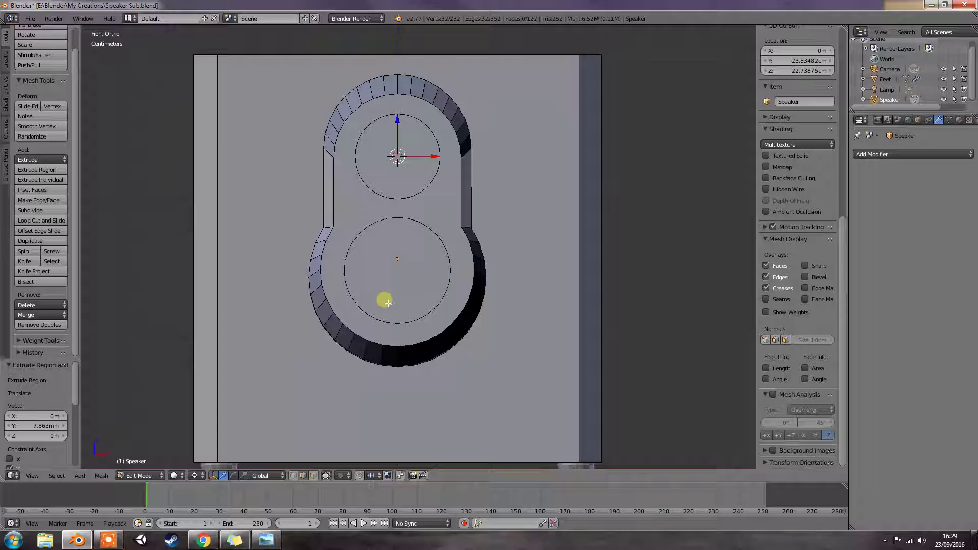
key(s)
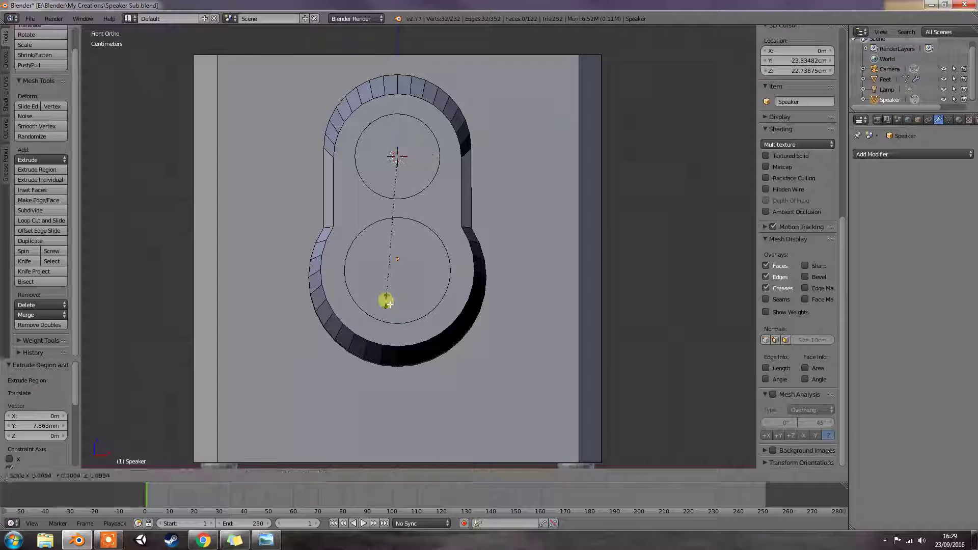
right_click(386, 301)
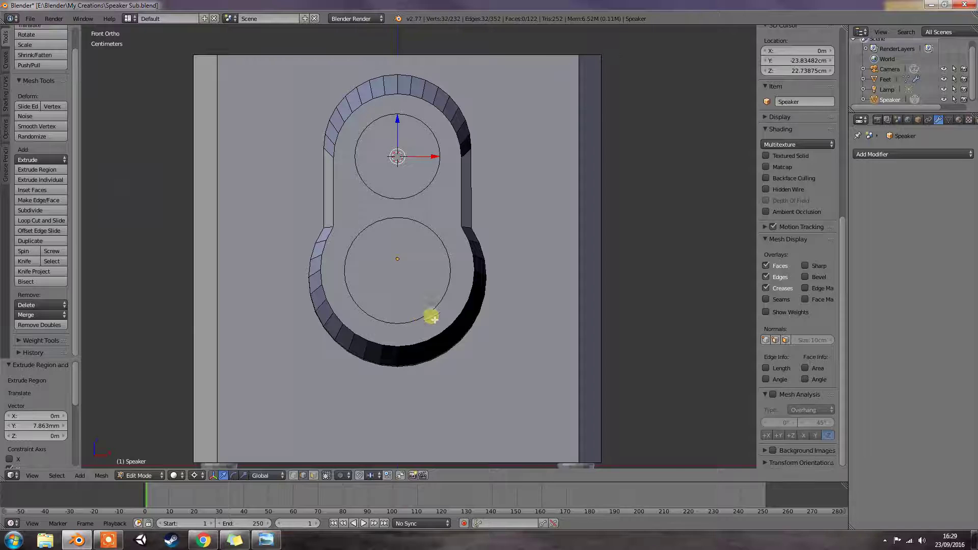
- Snap the 3D cursor to the extruded ring's centre and scale the ring by about 0.828 to taper the port inward
middle_drag(431, 318, 441, 304)
key(shift+s)
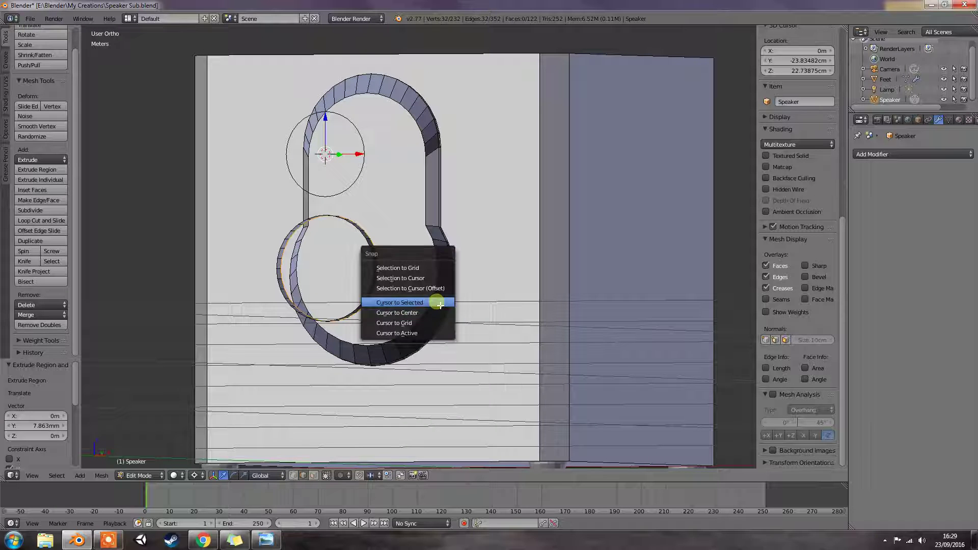
click(440, 305)
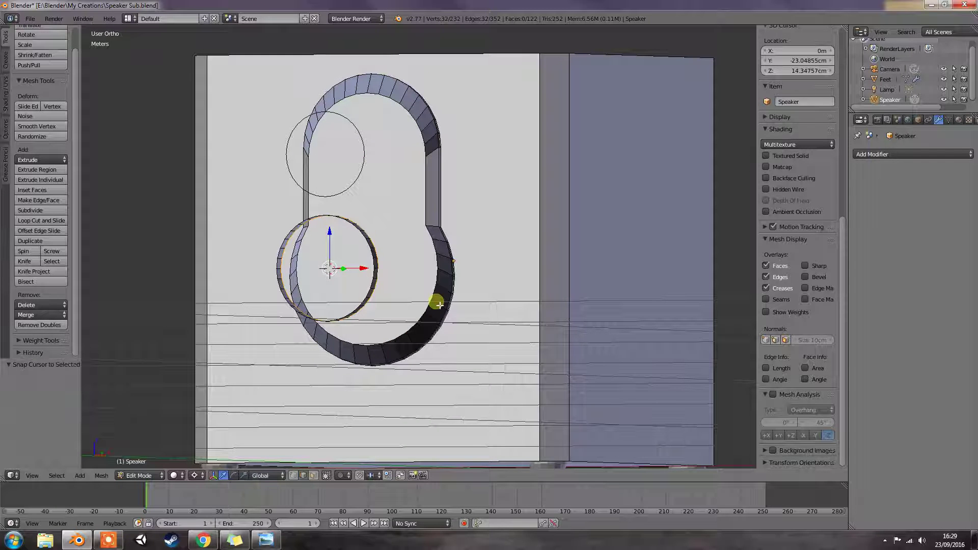
key(KP_1)
key(s)
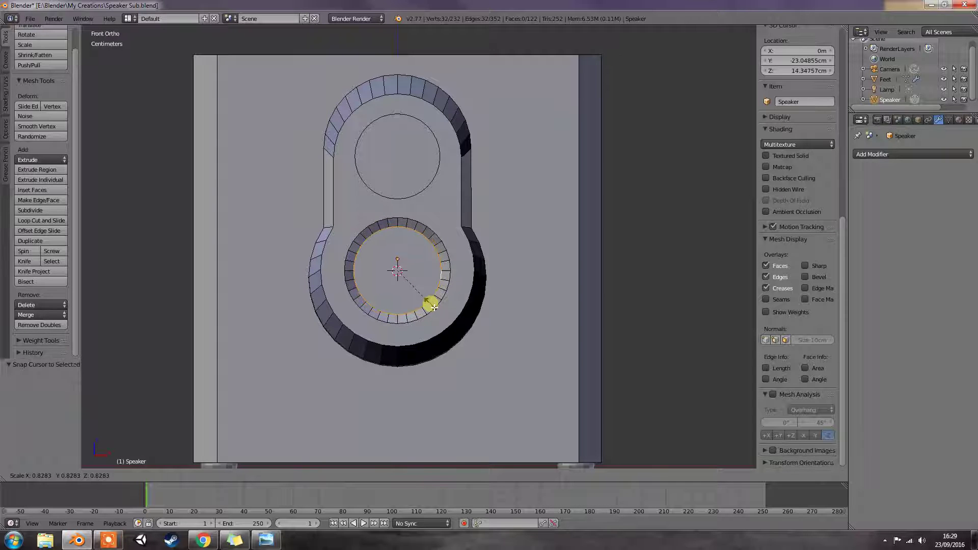
click(431, 306)
mouse_move(505, 305)
middle_down()
mouse_move(399, 308)
mouse_move(490, 310)
middle_up()
key(KP_1)
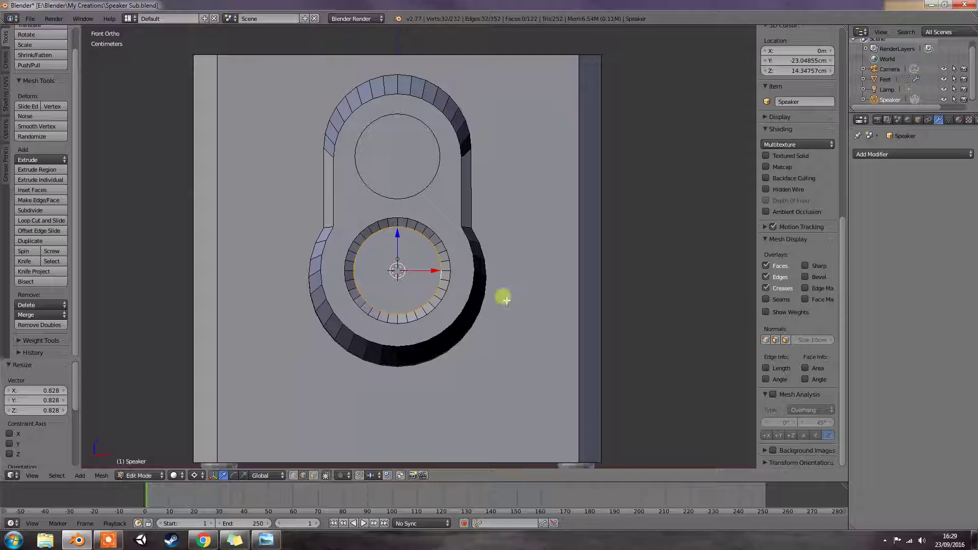
middle_drag(528, 299, 415, 295)
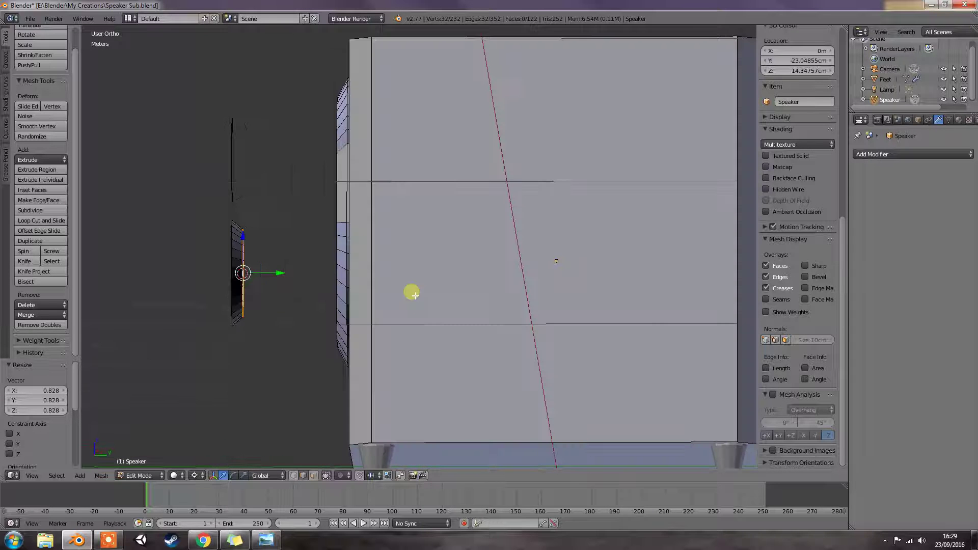
- Extrude the port's inner ring about 9.445 cm along the Y axis towards the speaker to form the port tube
key(KP_1)
key(KP_6)
key(KP_6)
key(KP_6)
key(KP_6)
key(KP_6)
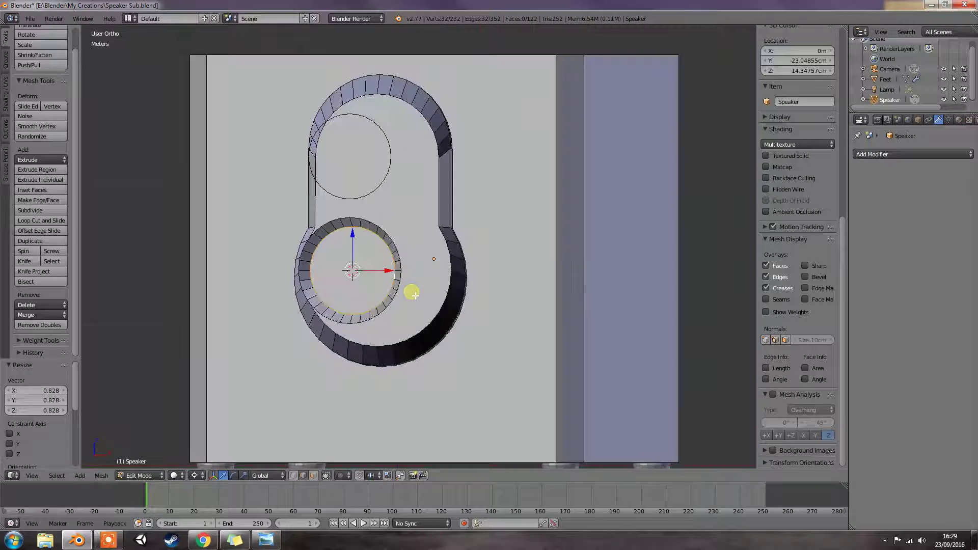
key(KP_6)
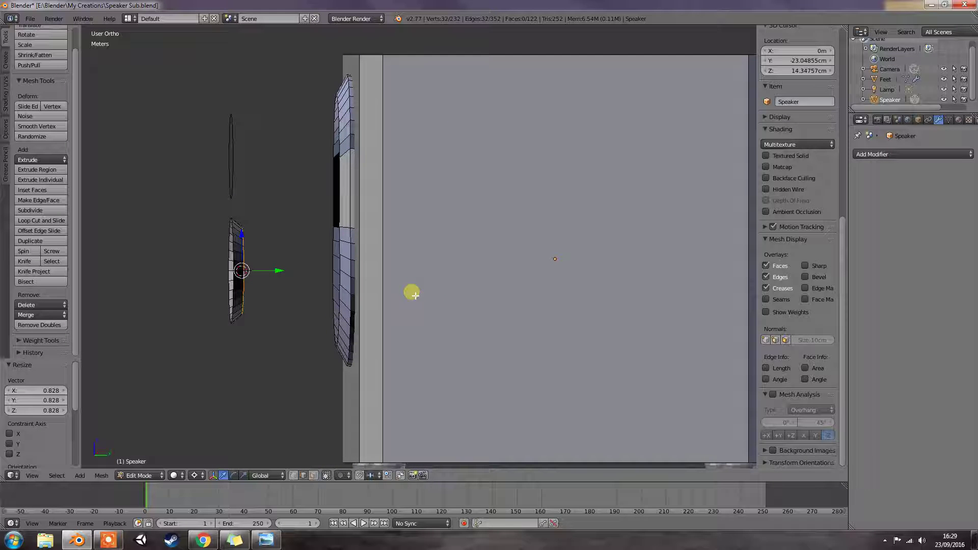
key(KP_6)
key(KP_6)
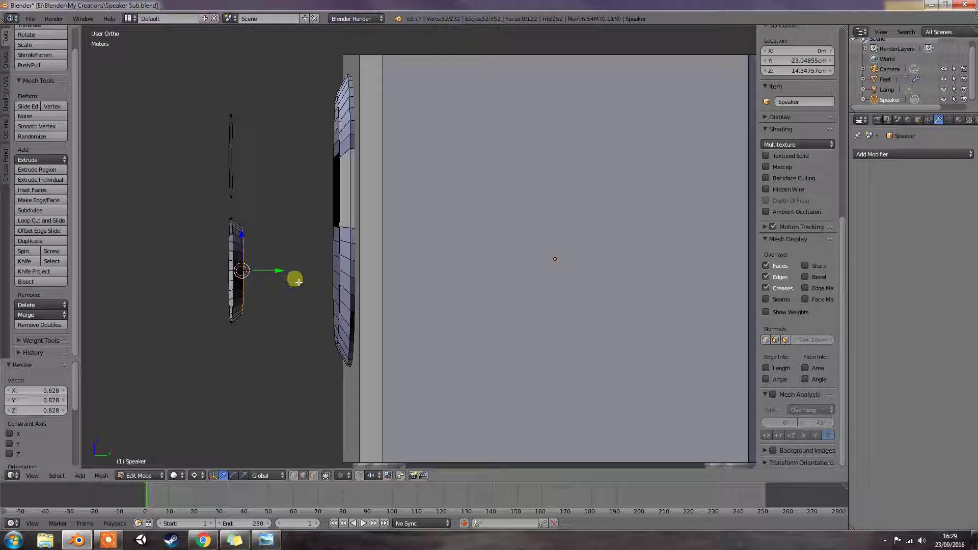
key(e)
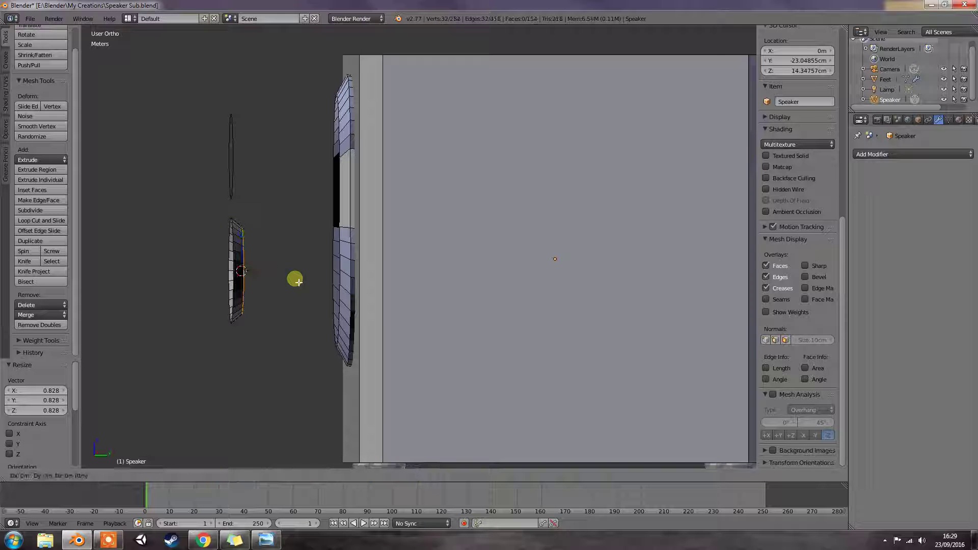
key(y)
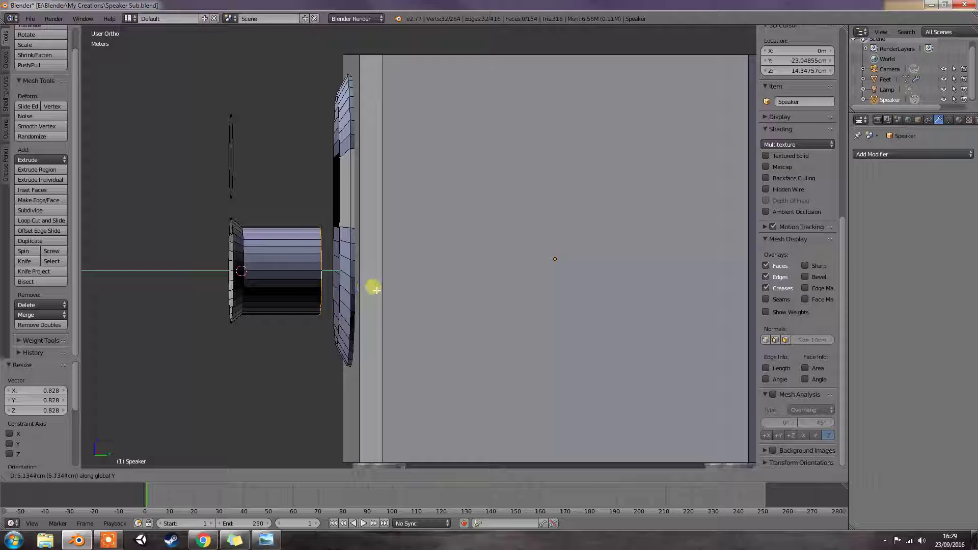
click(420, 293)
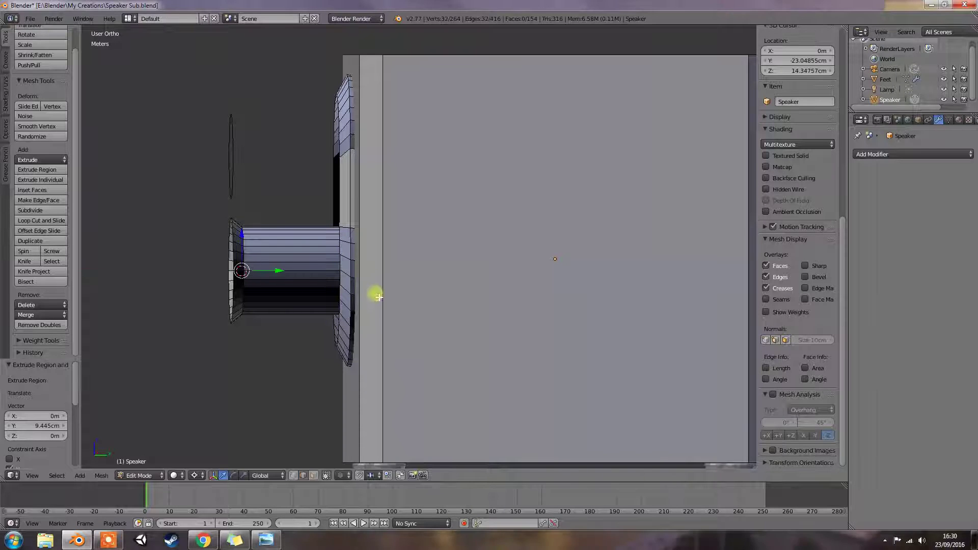
middle_drag(291, 286, 397, 285)
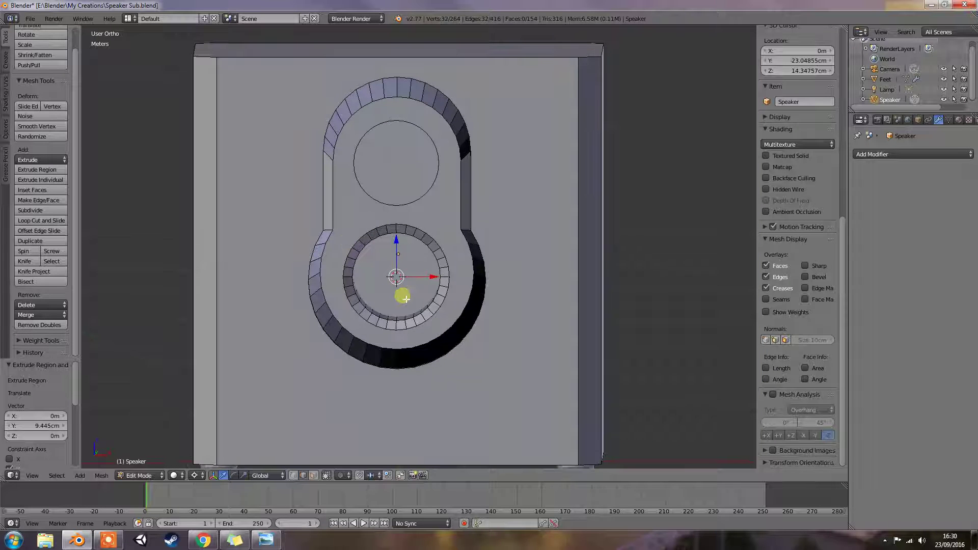
- Bring up the speaker reference photo beside the front view, examine the knob above the port, and put the photo away
key(KP_1)
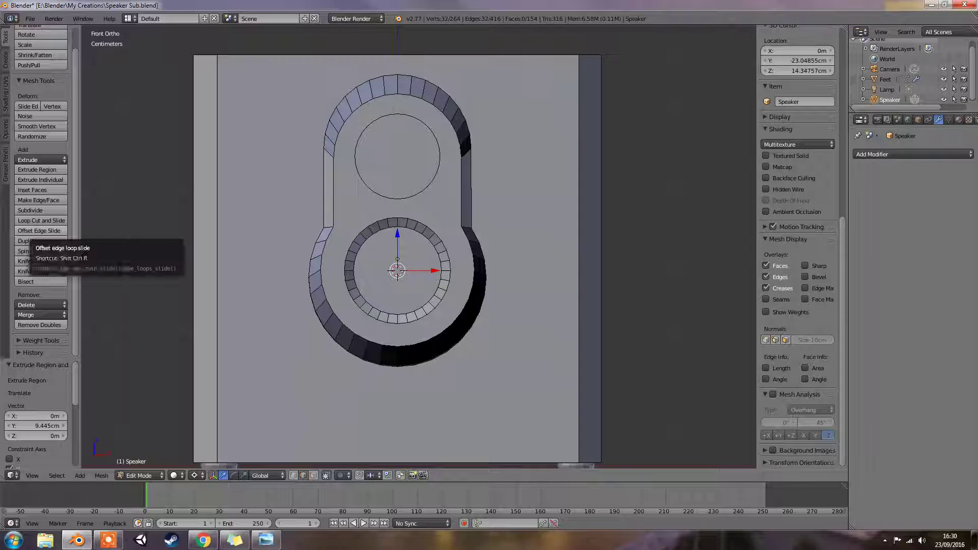
drag(0, 33, 806, 45)
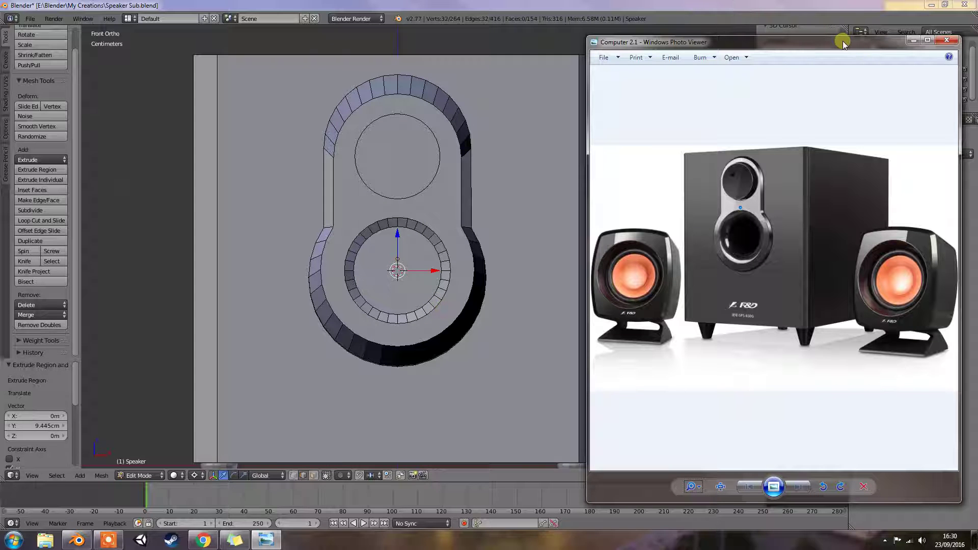
drag(864, 42, 0, 41)
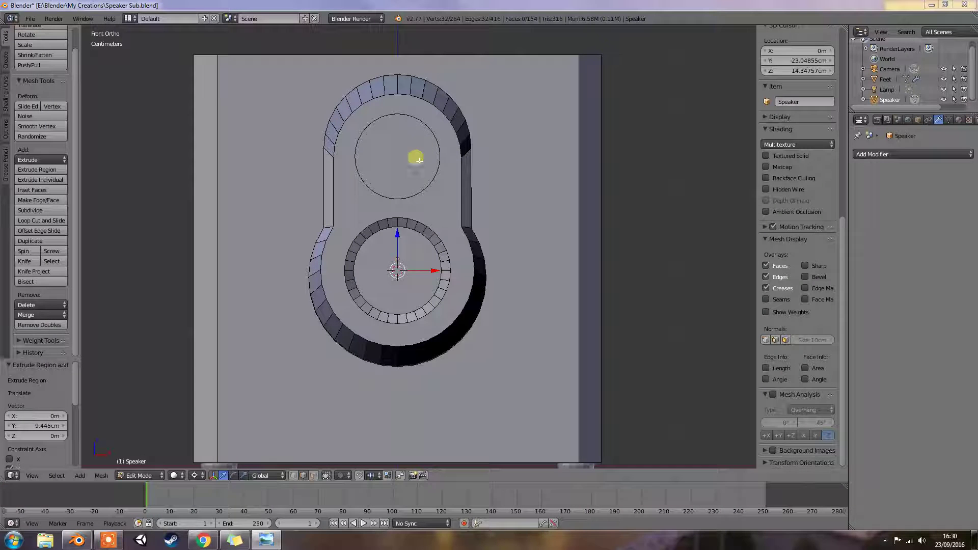
- Select the whole edge loop of the upper circle
right_click(428, 191)
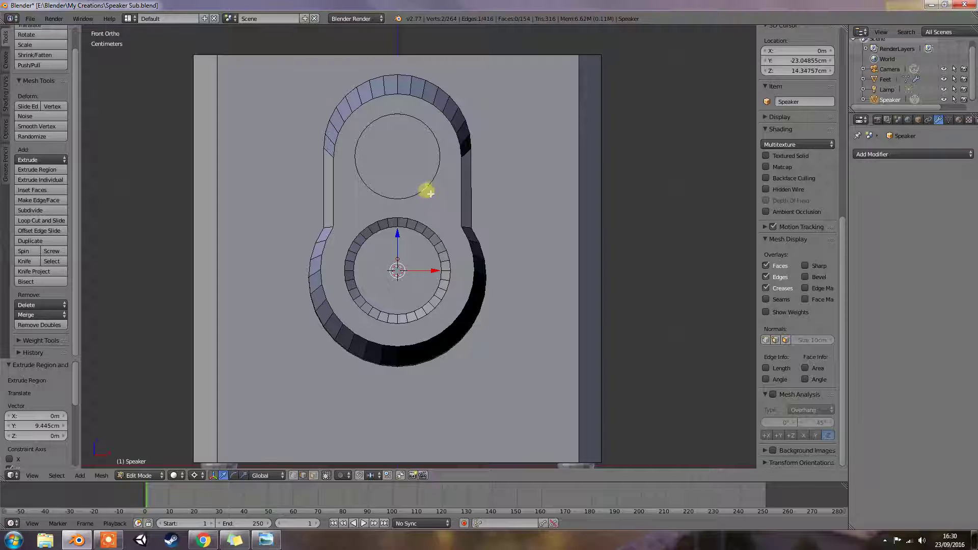
alt+right_click(431, 175)
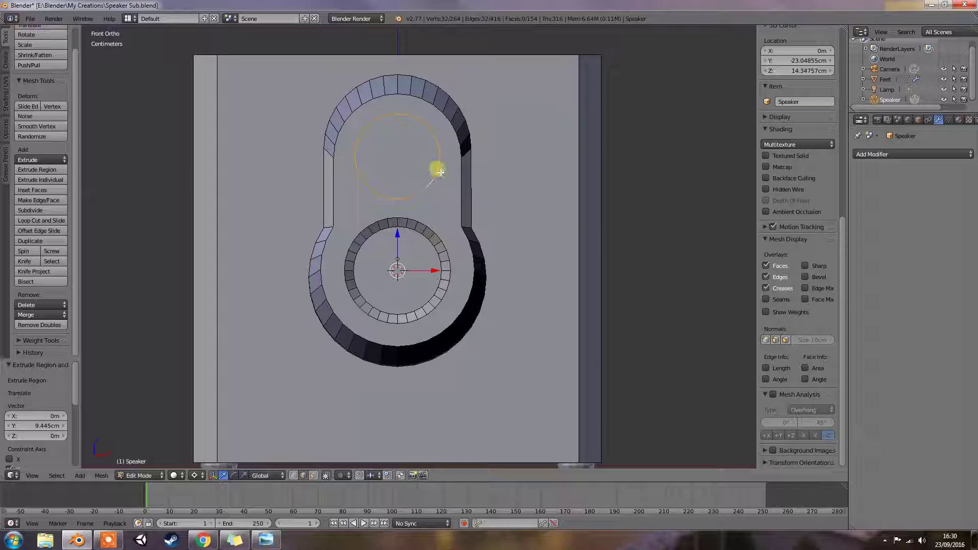
key(e)
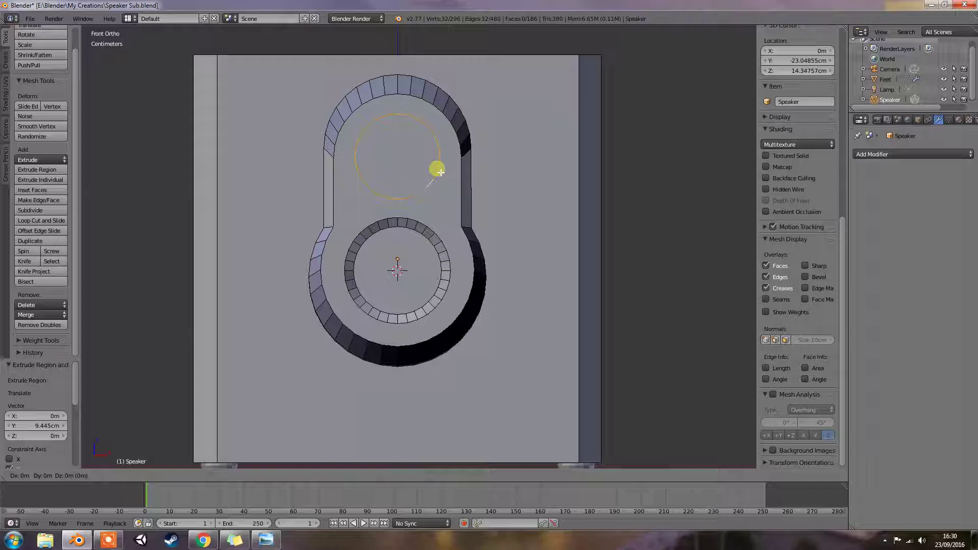
key(s)
click(437, 168)
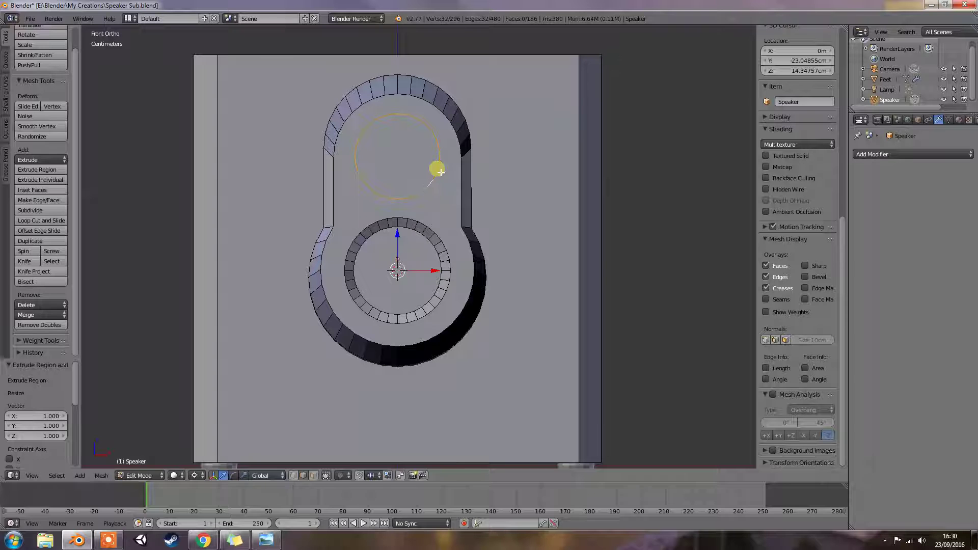
- Snap the 3D cursor to the upper circle's centre, then extrude the circle inward by scaling it to about 0.913
key(shift+s)
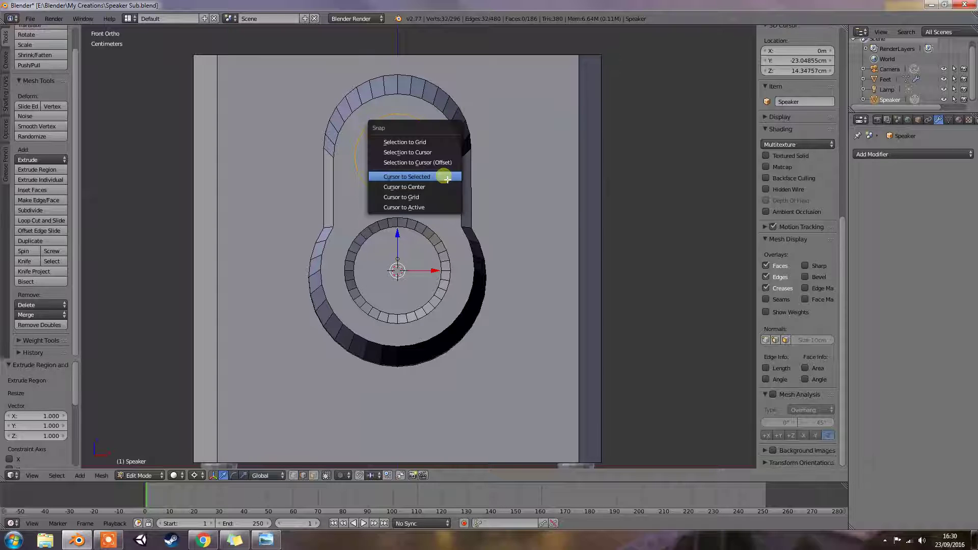
click(446, 177)
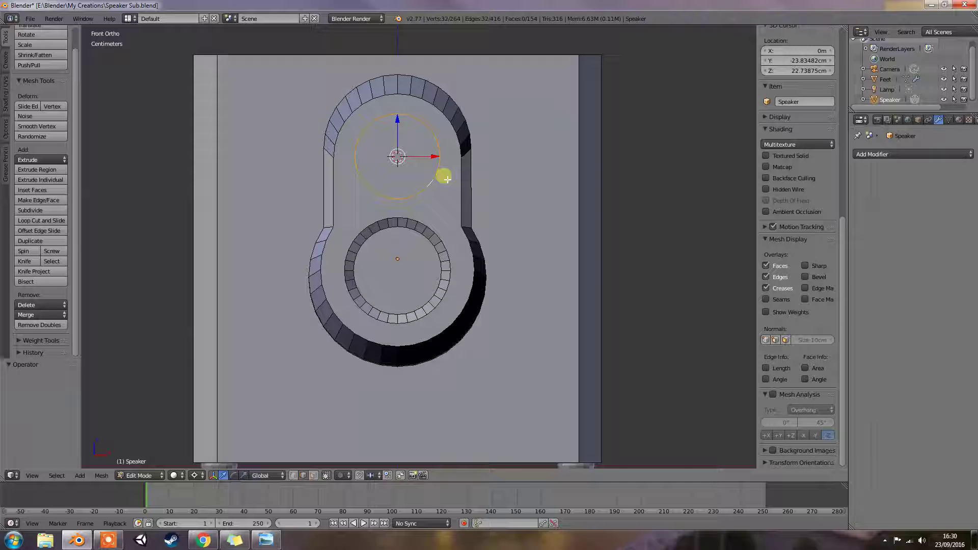
key(e)
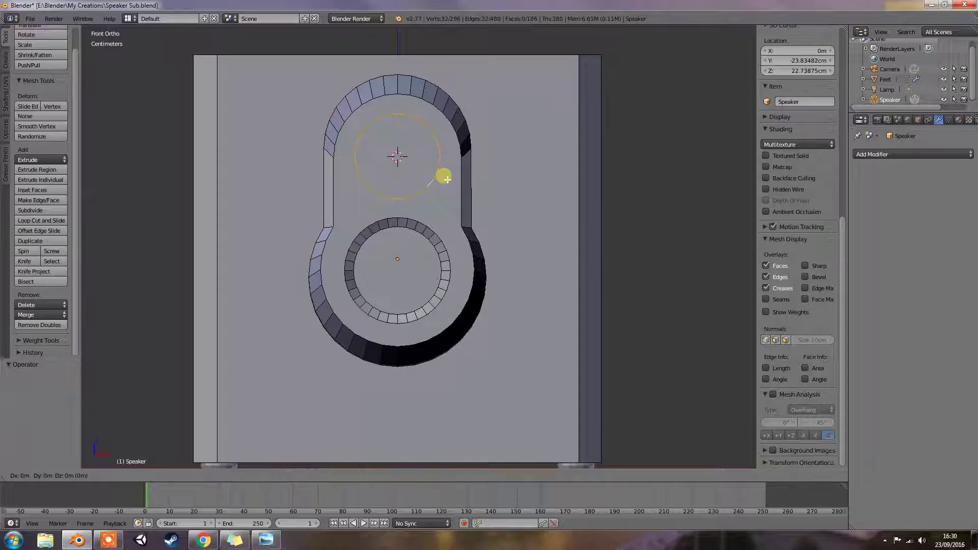
key(s)
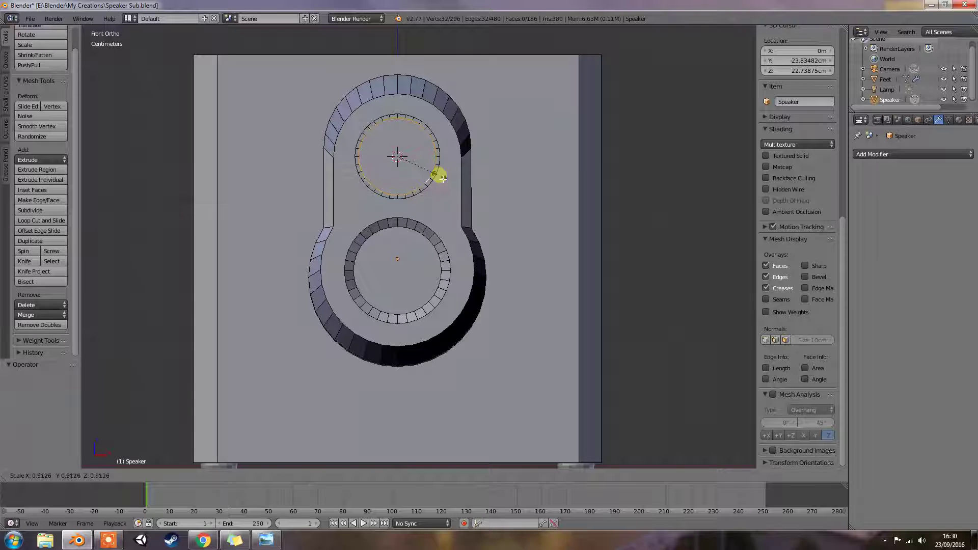
click(442, 178)
middle_drag(468, 179, 387, 183)
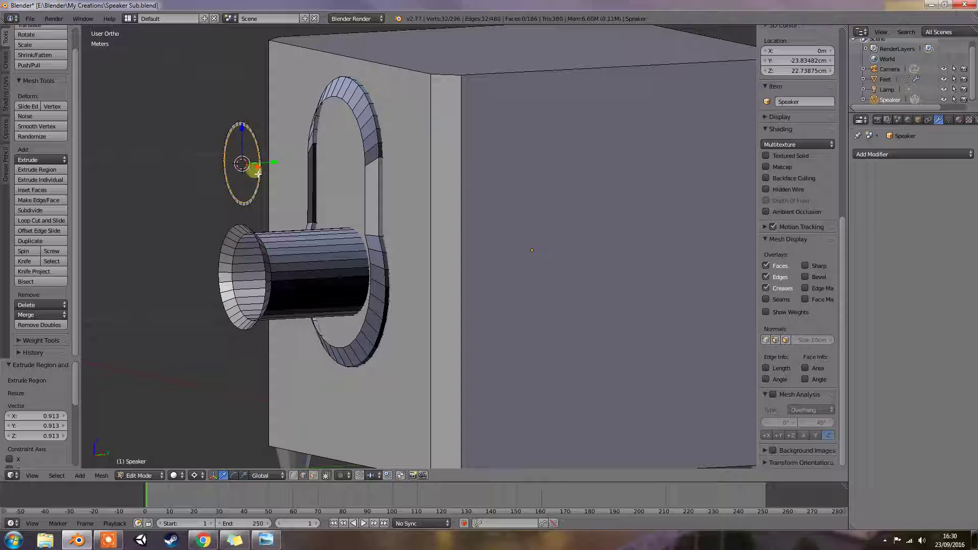
- Move the knob's inner ring about 1.498 mm along the Y axis towards the speaker
key(KP_1)
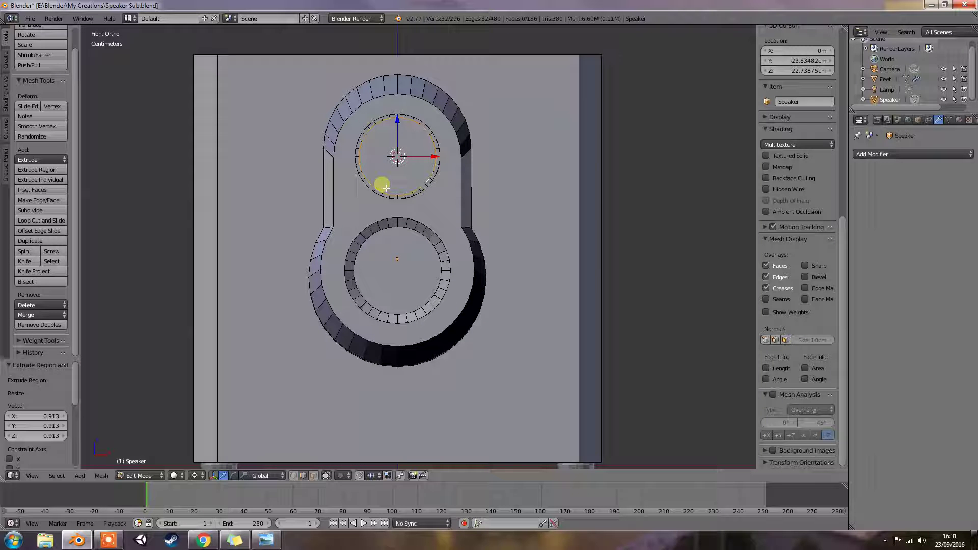
key(KP_6)
key(KP_6)
key(KP_6)
key(KP_6)
key(KP_6)
key(KP_6)
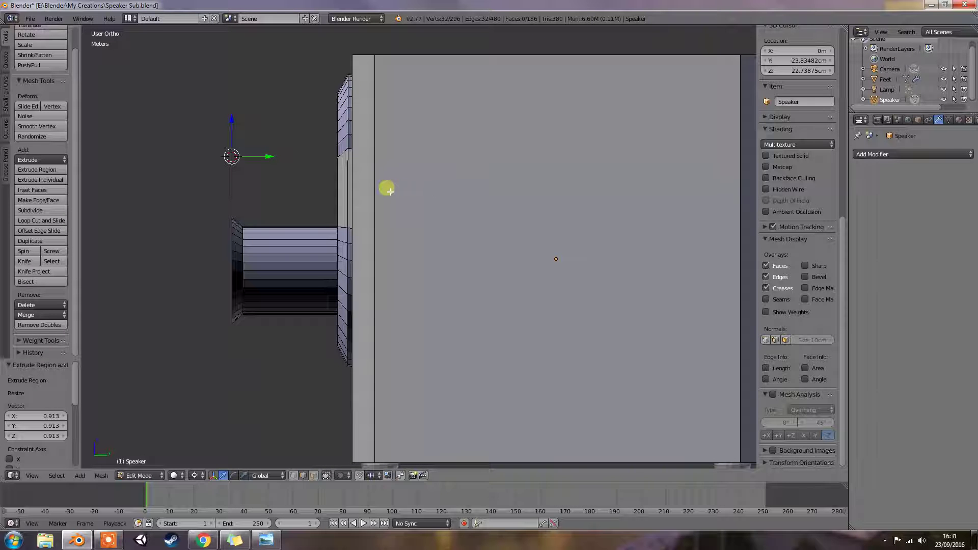
key(g)
key(y)
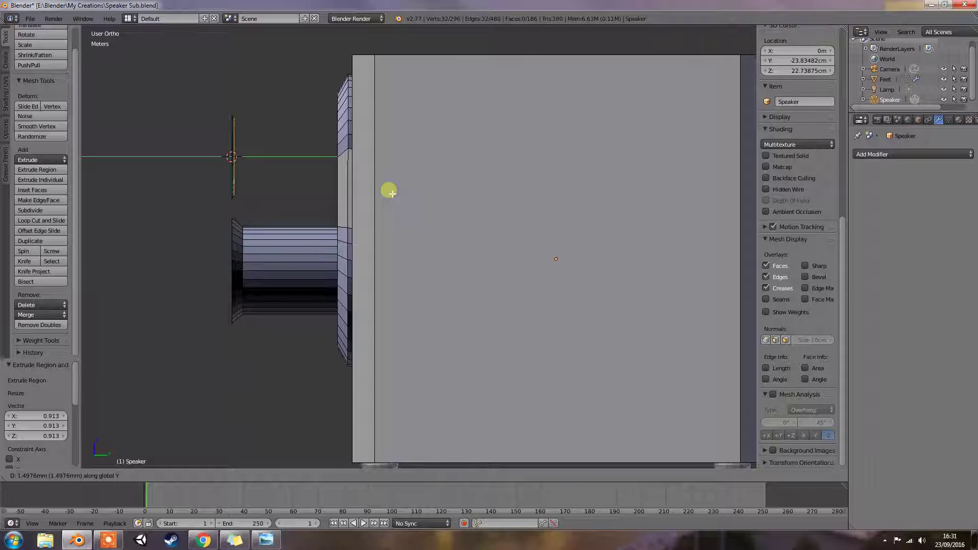
click(392, 193)
key(KP_1)
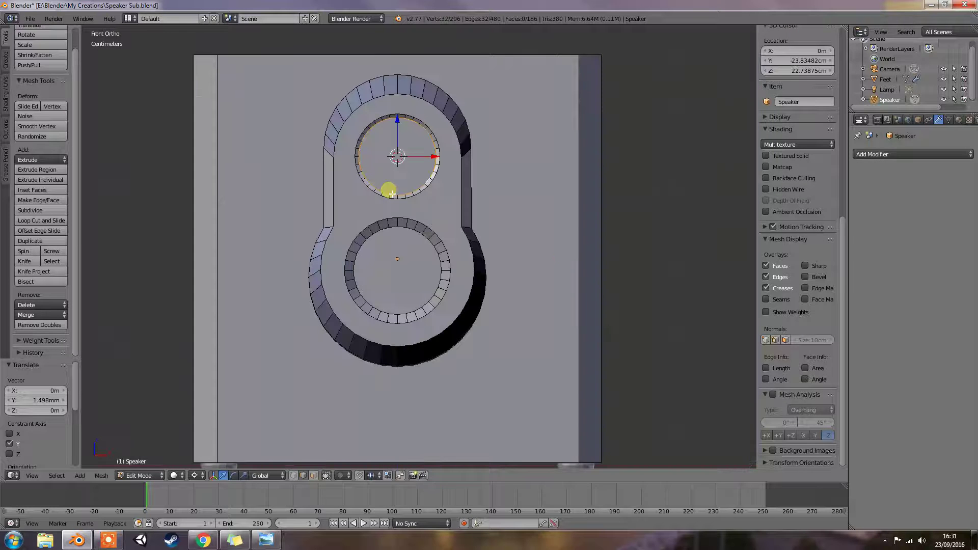
key(e)
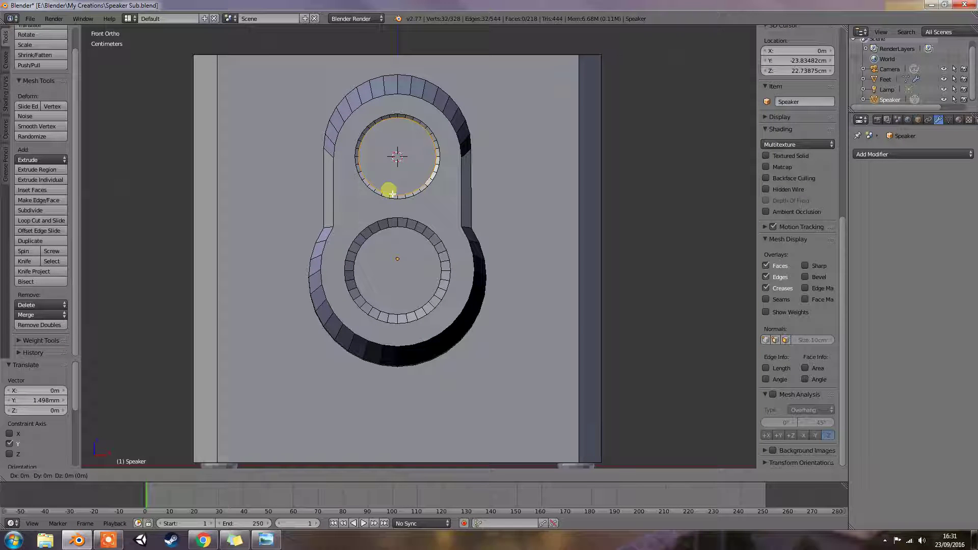
click(392, 193)
key(ctrl+z)
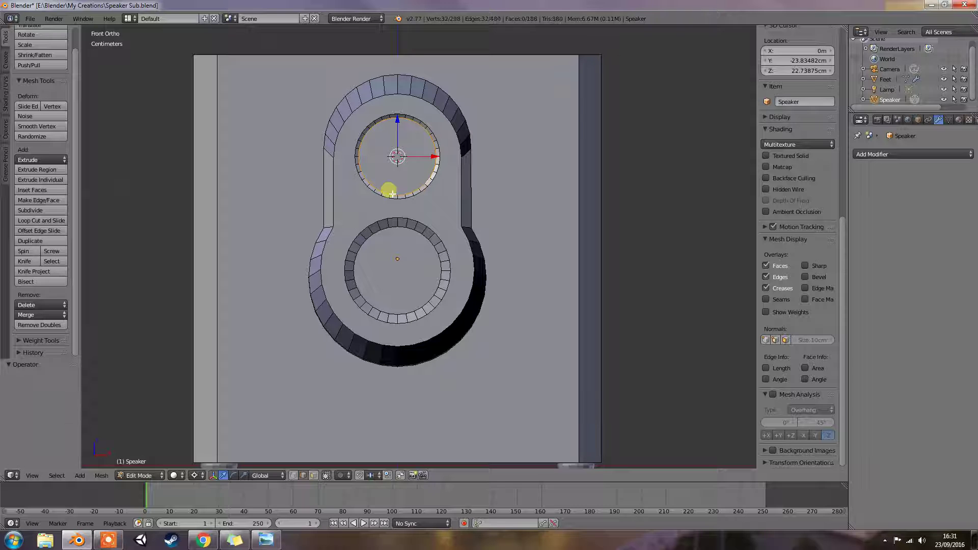
- Extrude the knob's inner ring about 7.488 mm along the negative Y axis, away from the speaker
key(KP_6)
key(KP_6)
key(KP_6)
key(KP_6)
key(KP_6)
key(KP_6)
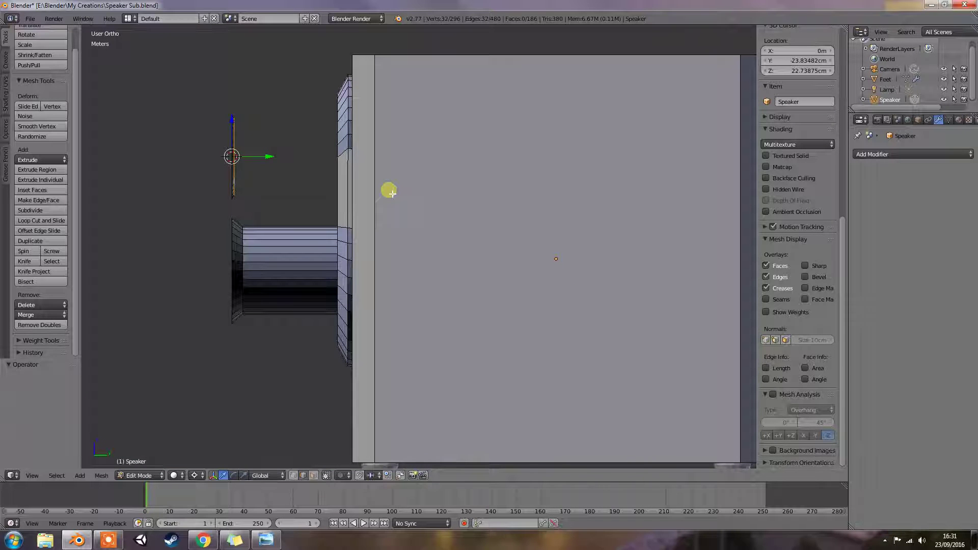
key(e)
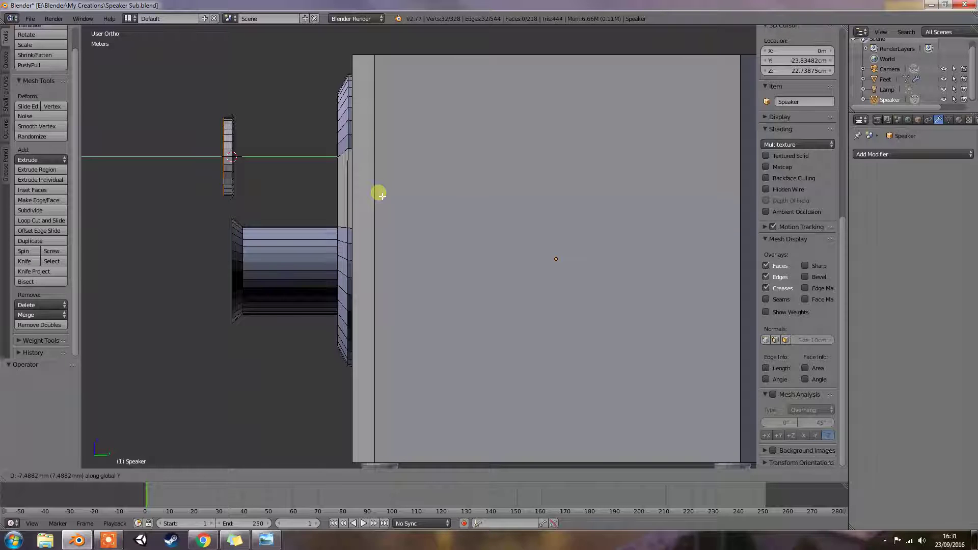
click(379, 195)
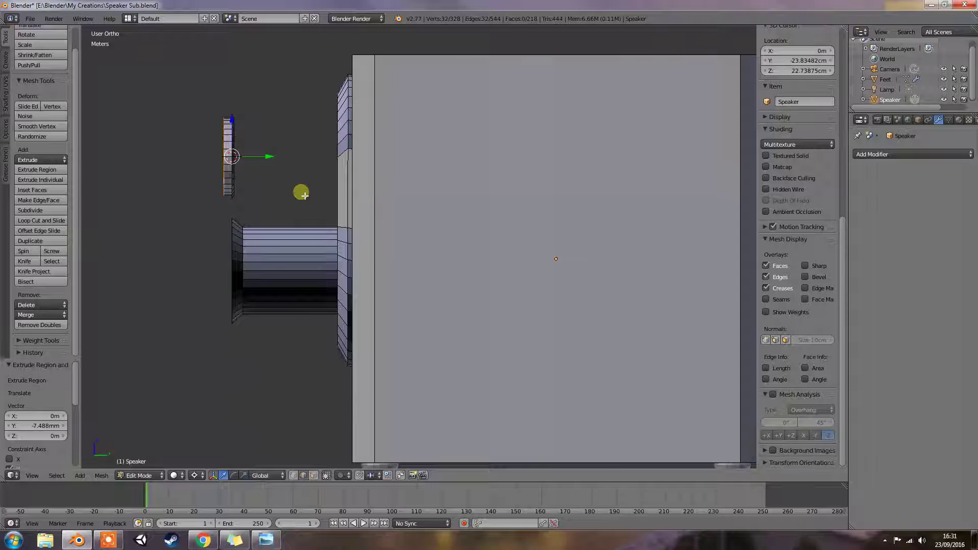
- Try to fill the knob's front ring with a single face and undo it
key(KP_1)
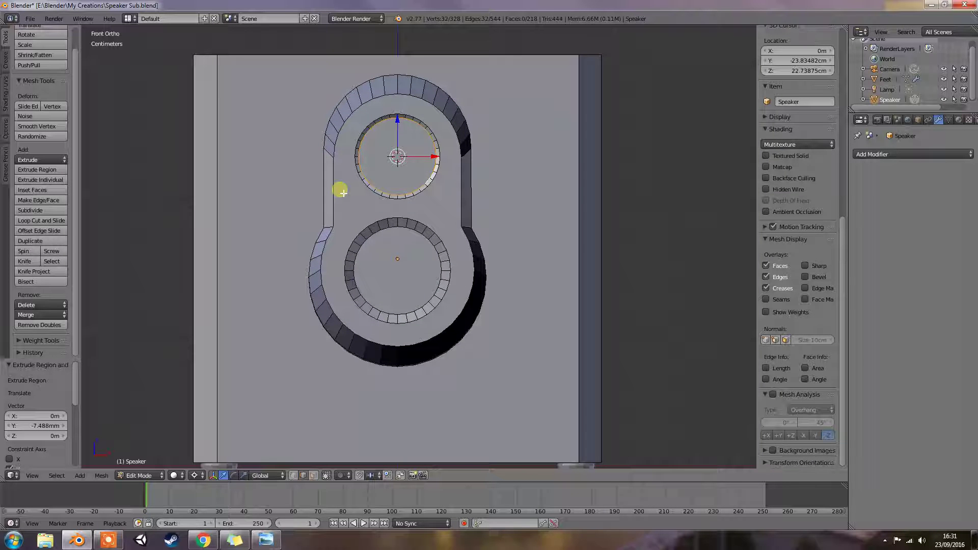
key(f)
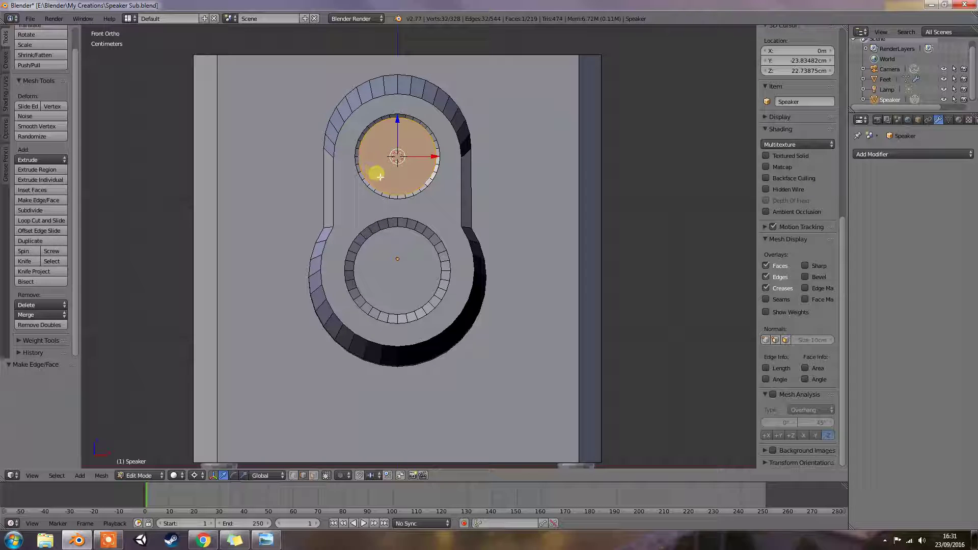
key(ctrl+z)
- Try to bridge a lower and an upper edge of the knob's front ring with a face and undo it
right_click(404, 194)
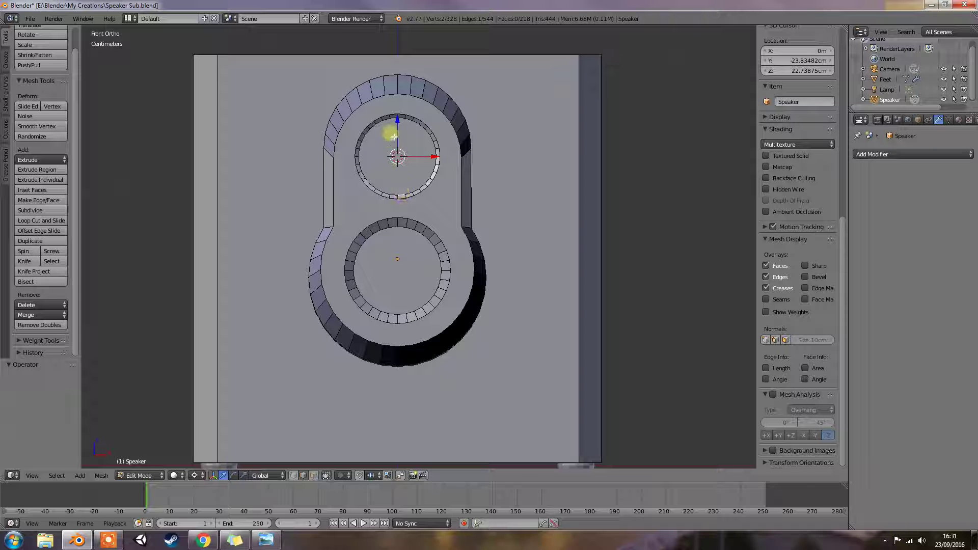
shift+right_click(390, 121)
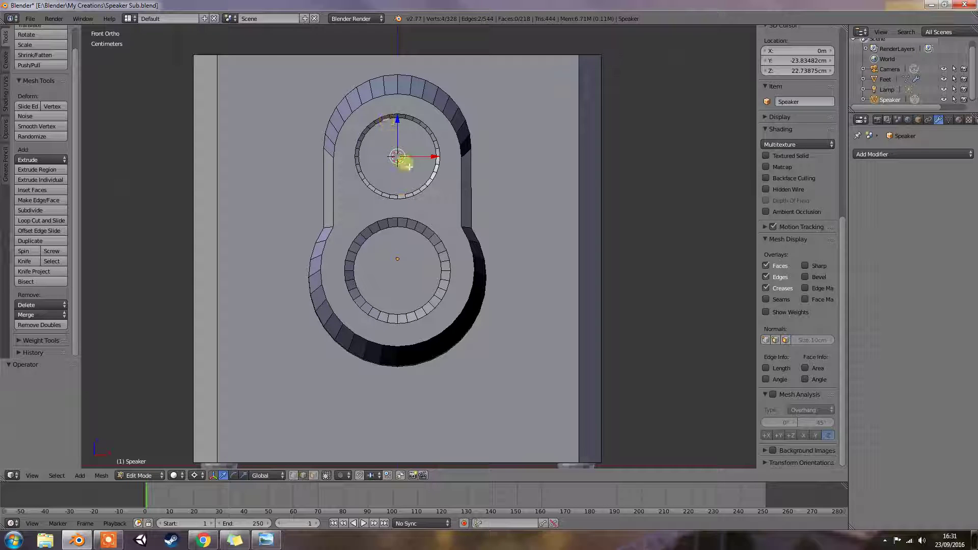
key(f)
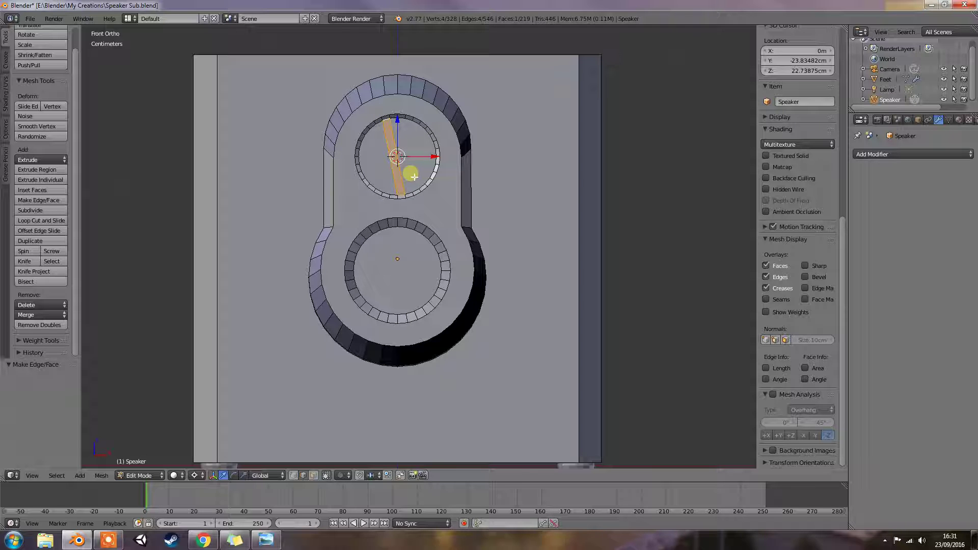
key(ctrl+z)
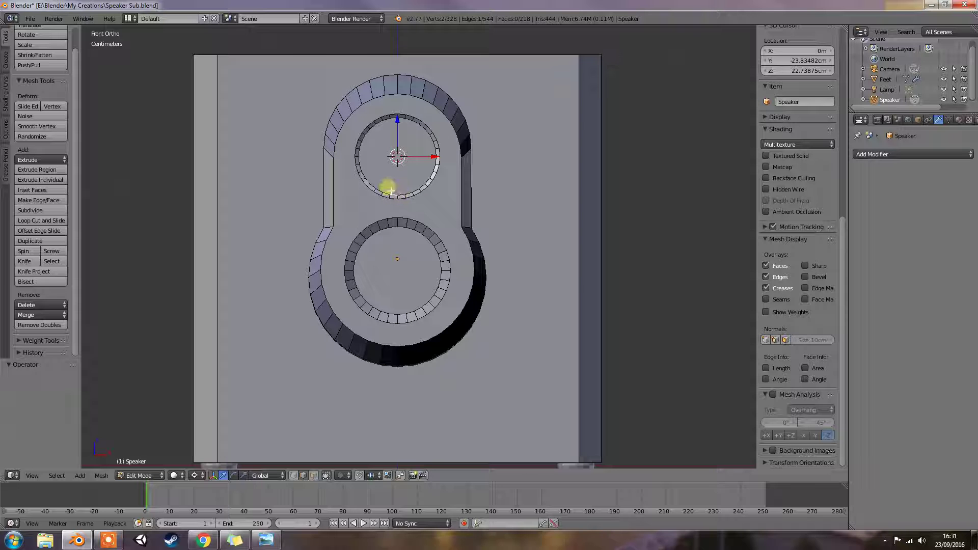
scroll(403, 199, up, 2)
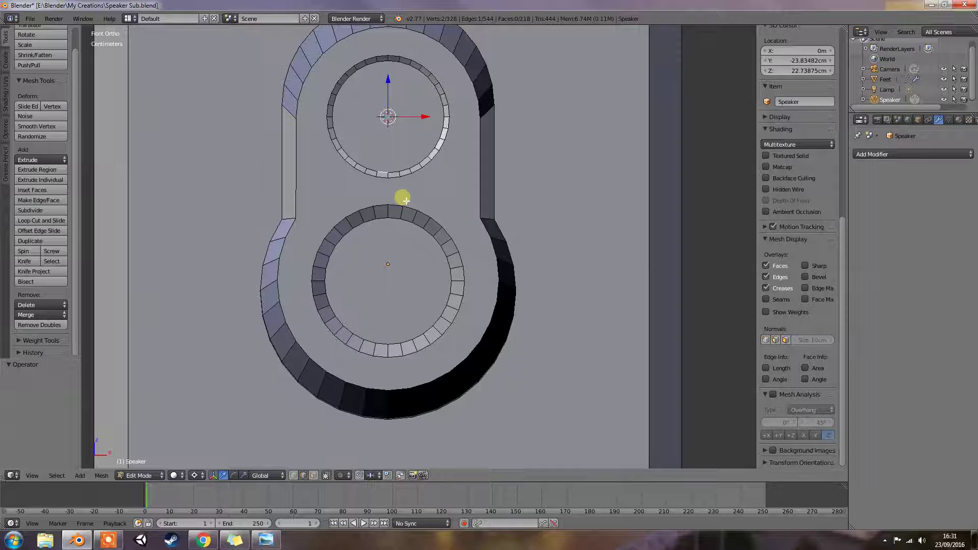
- Fill the edge loop at the front of the knob's inner ring with a single face
alt+right_click(395, 174)
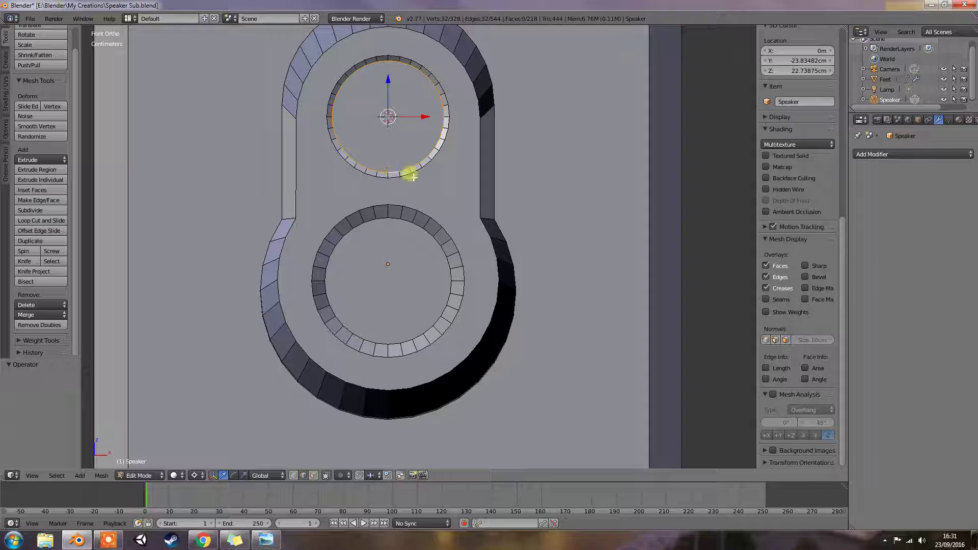
key(f)
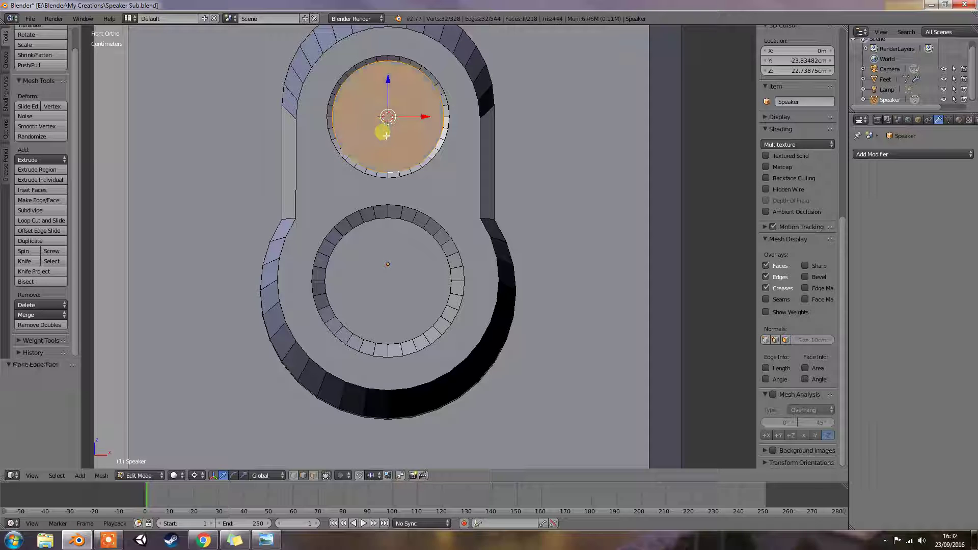
middle_drag(489, 146, 403, 169)
key(KP_1)
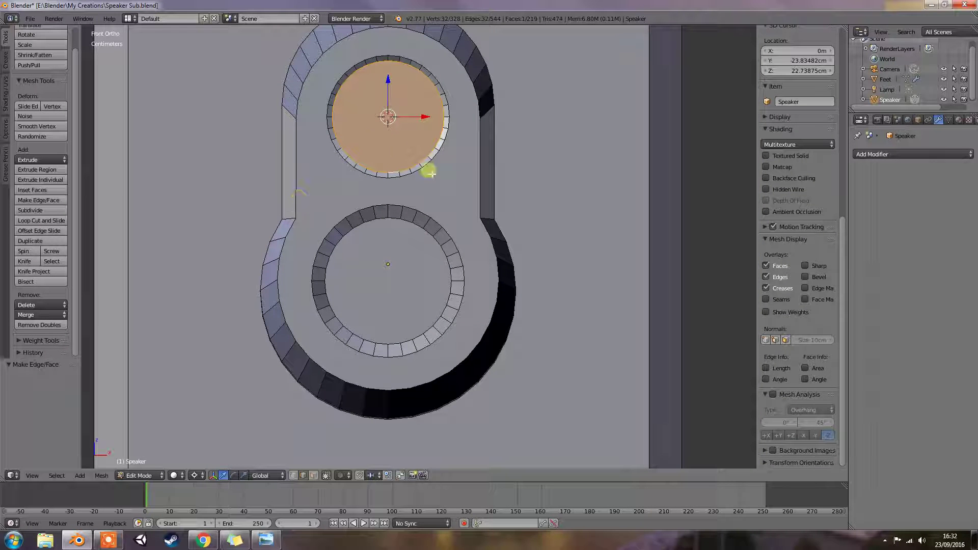
mouse_move(445, 185)
middle_down()
mouse_move(408, 195)
mouse_move(436, 190)
middle_up()
key(KP_1)
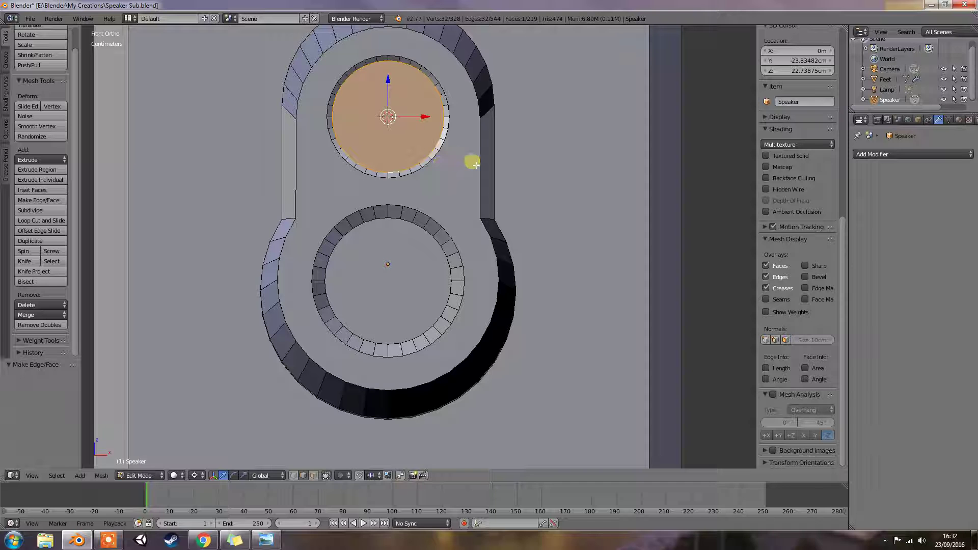
scroll(471, 158, up, 1)
scroll(476, 157, down, 2)
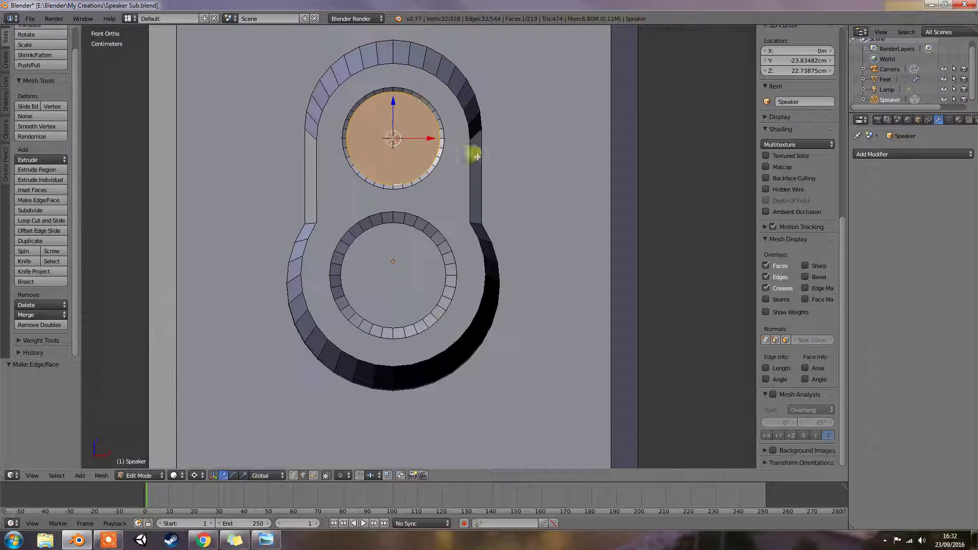
- Select the whole linked knob and move it about 6.31 cm along the Y axis towards the speaker
middle_drag(477, 156, 245, 122)
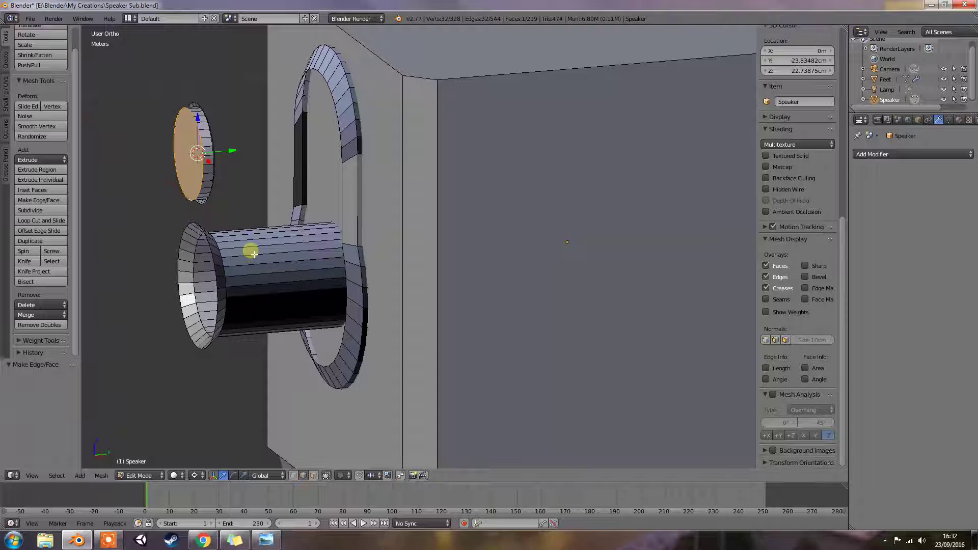
key(KP_1)
key(KP_6)
key(KP_6)
key(KP_6)
key(KP_6)
key(KP_6)
key(KP_6)
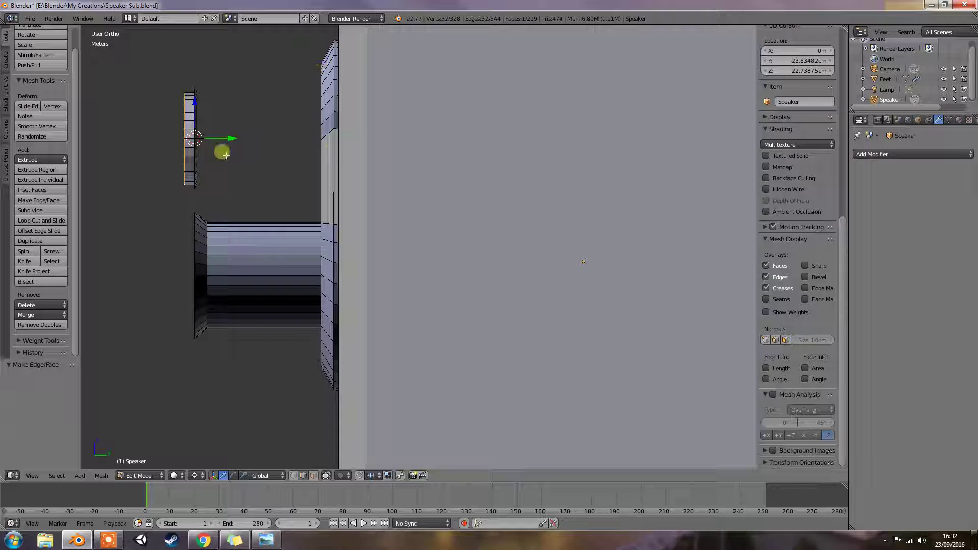
middle_drag(213, 154, 192, 143)
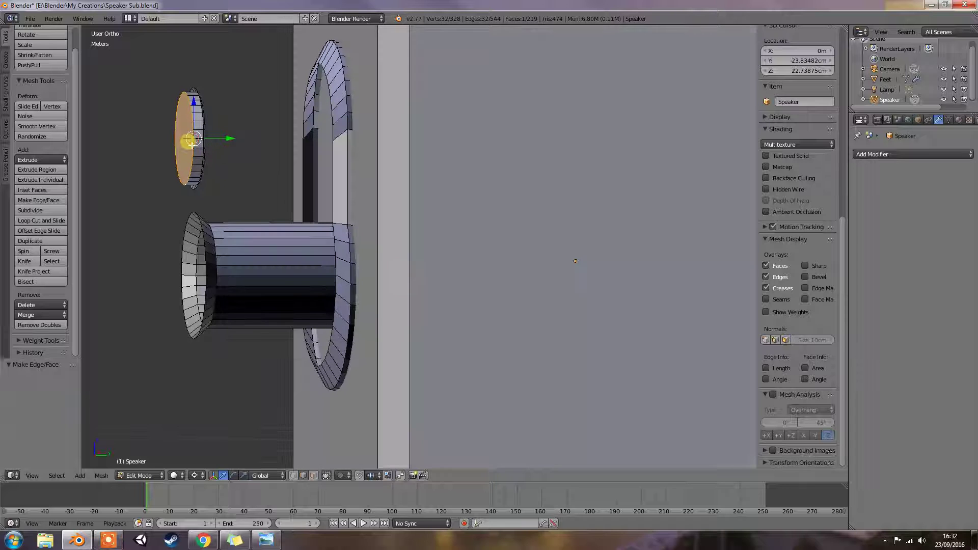
key(l)
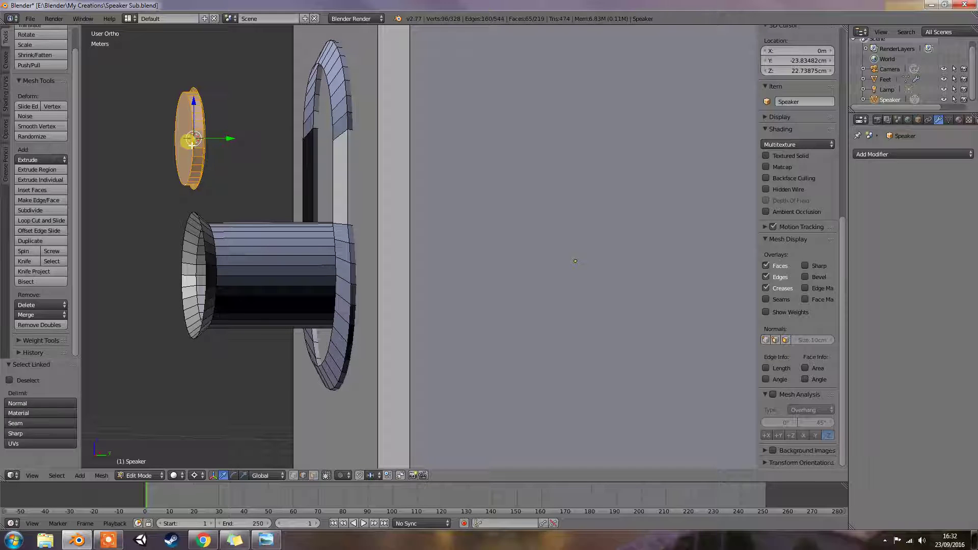
middle_drag(225, 140, 256, 144)
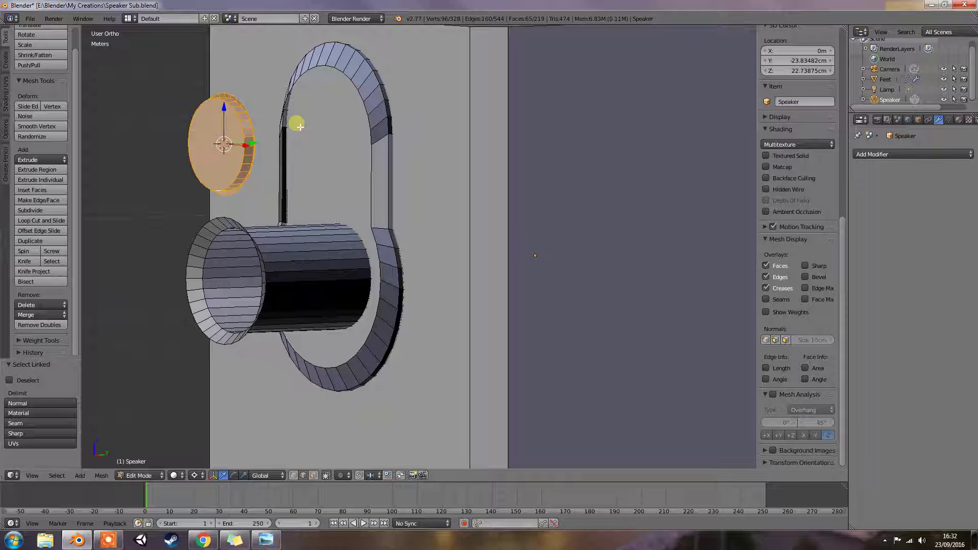
key(KP_4)
key(KP_4)
key(KP_4)
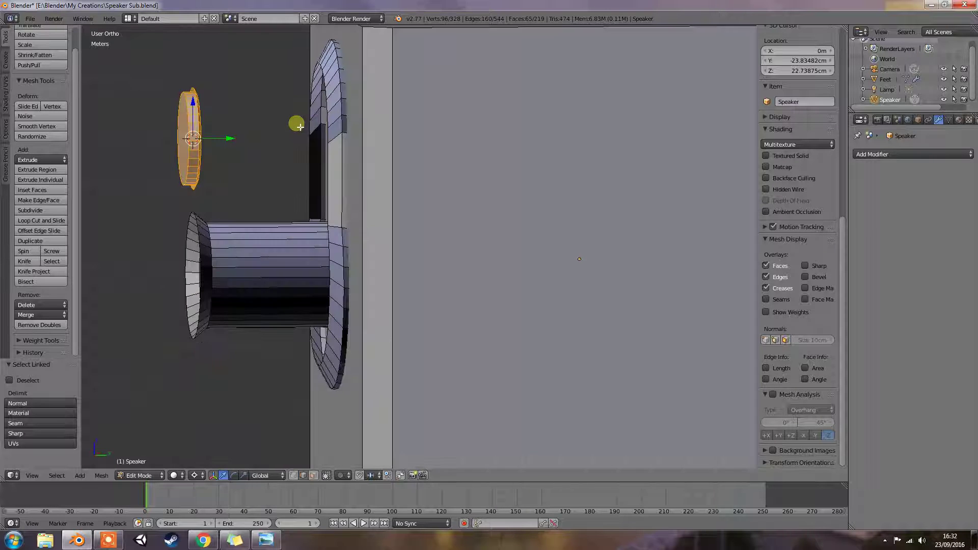
key(KP_4)
key(g)
key(y)
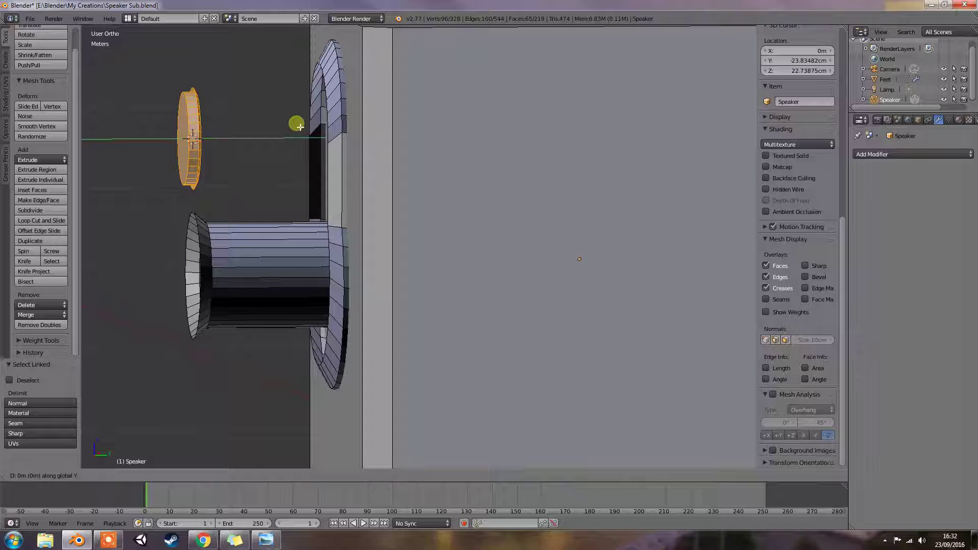
click(402, 147)
- Move the knob a further 1.438 cm along the Y axis so its back sinks into the front panel recess
key(KP_6)
key(KP_1)
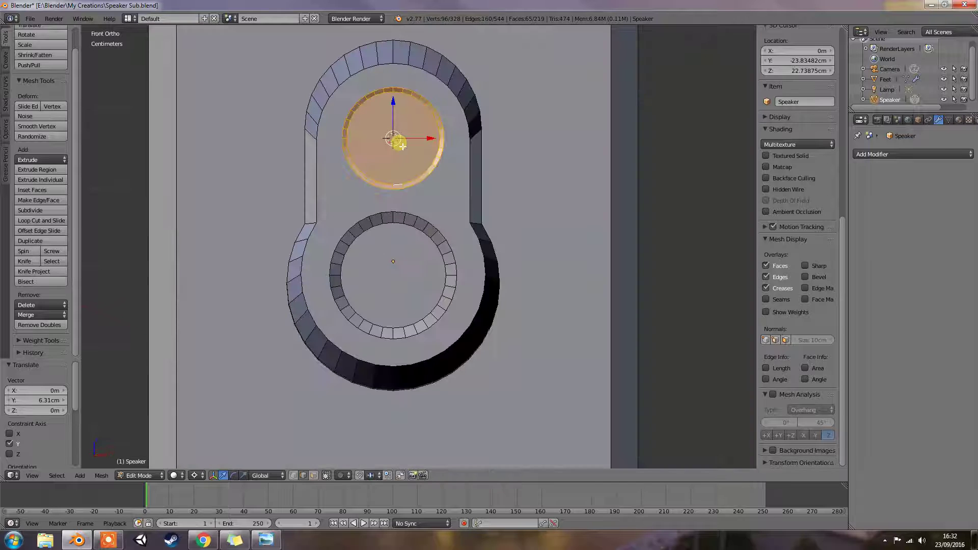
key(KP_6)
key(KP_6)
key(KP_6)
key(KP_6)
key(KP_6)
key(KP_6)
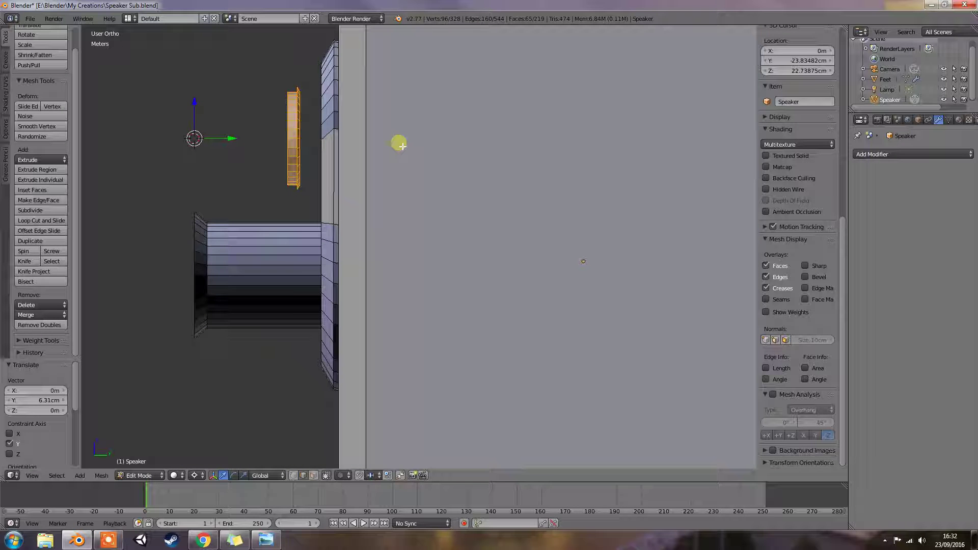
key(g)
key(y)
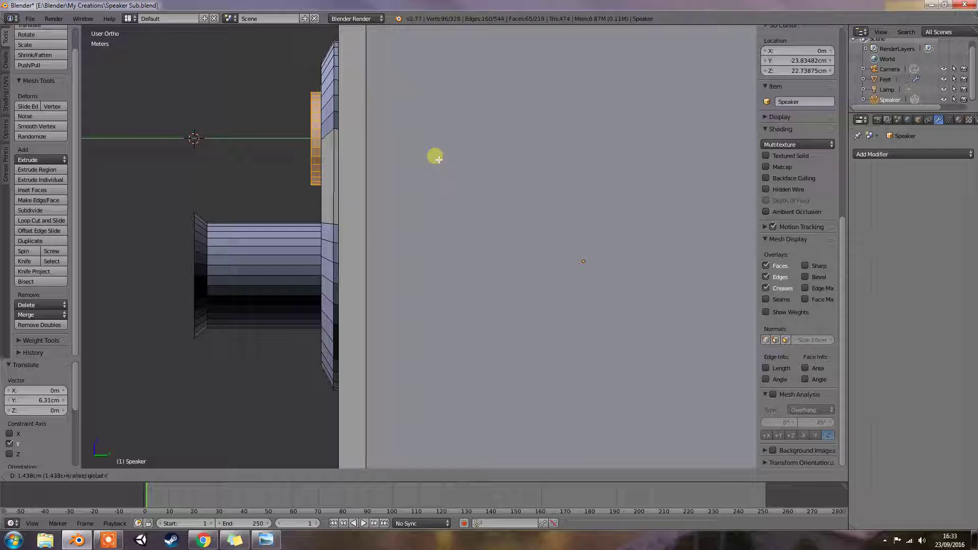
click(440, 159)
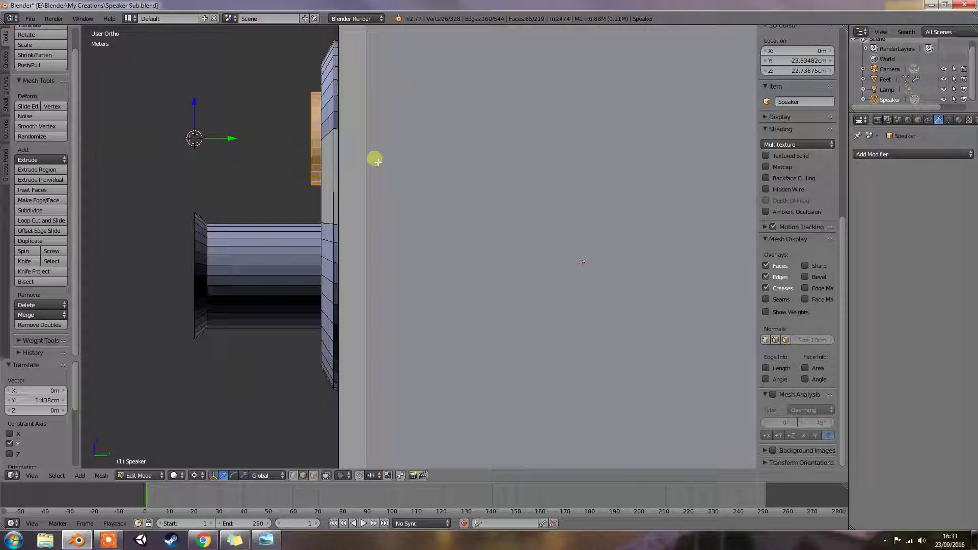
- Select the whole linked port tube and snap the 3D cursor to its centre
middle_drag(379, 160, 376, 192)
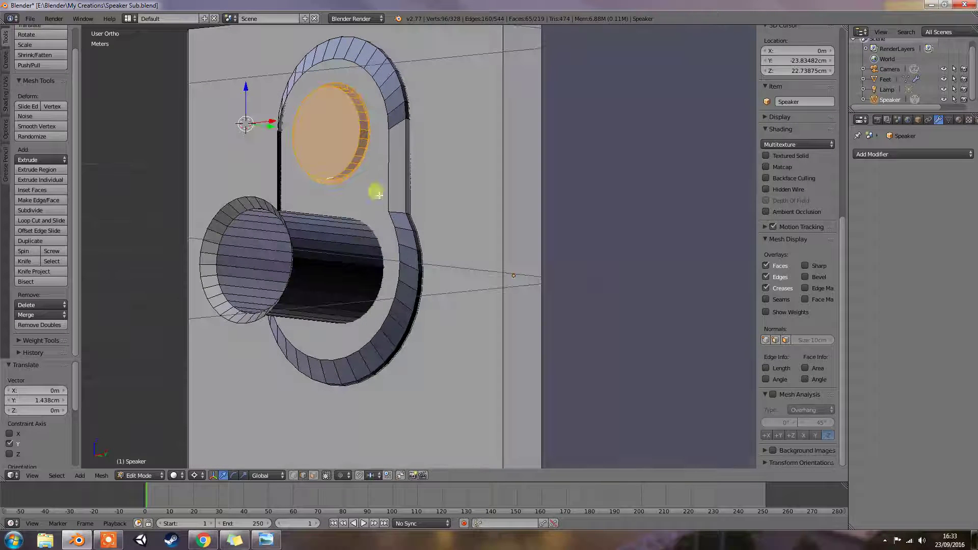
right_click(293, 261)
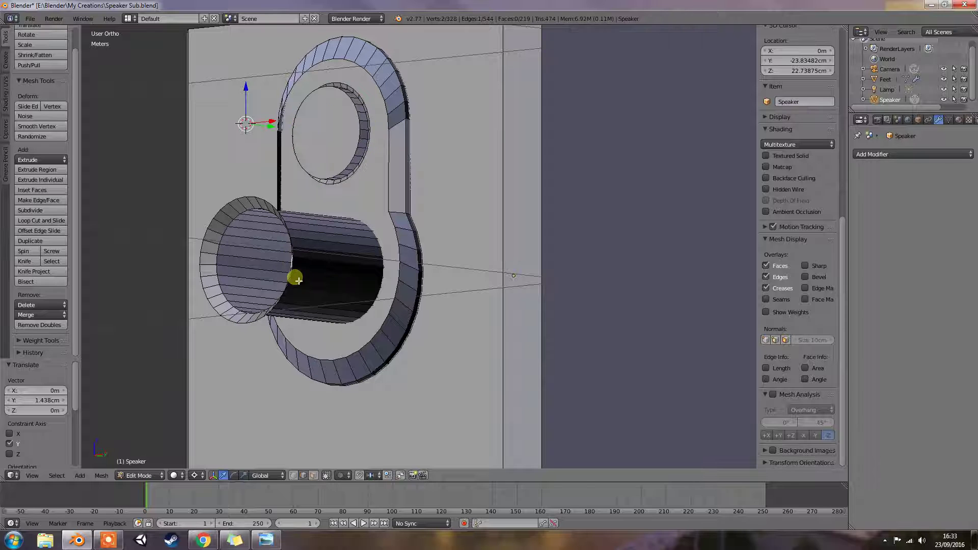
alt+right_click(288, 243)
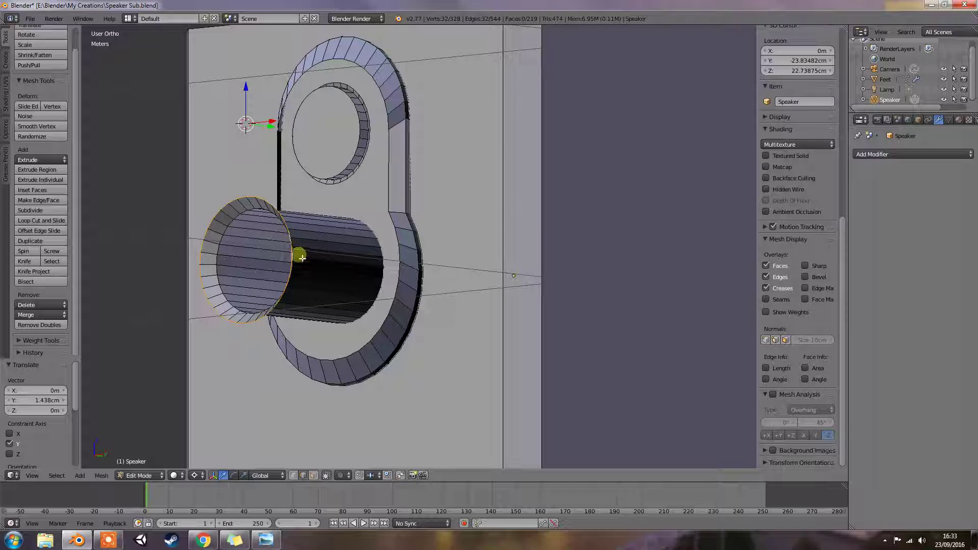
middle_drag(309, 257, 216, 244)
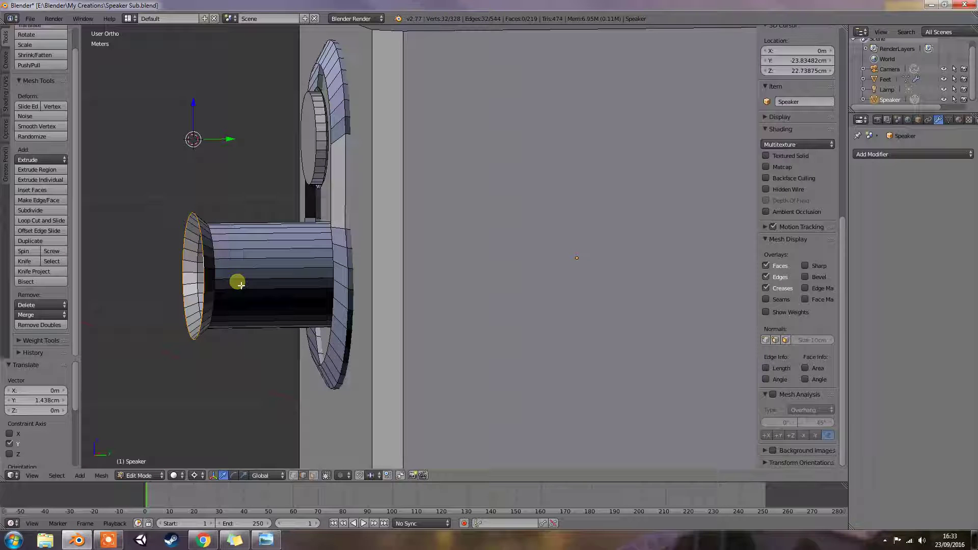
key(l)
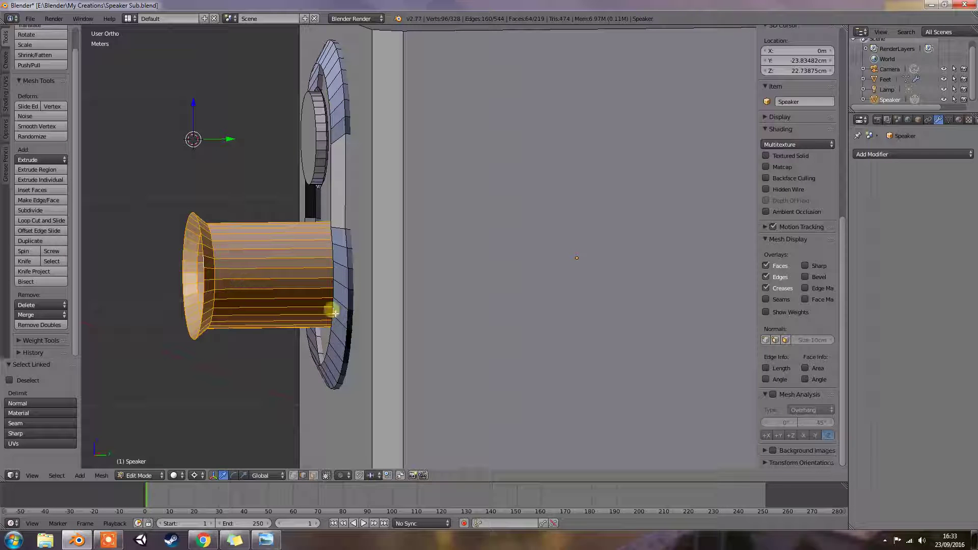
key(KP_5)
middle_drag(324, 295, 362, 305)
key(KP_5)
key(KP_5)
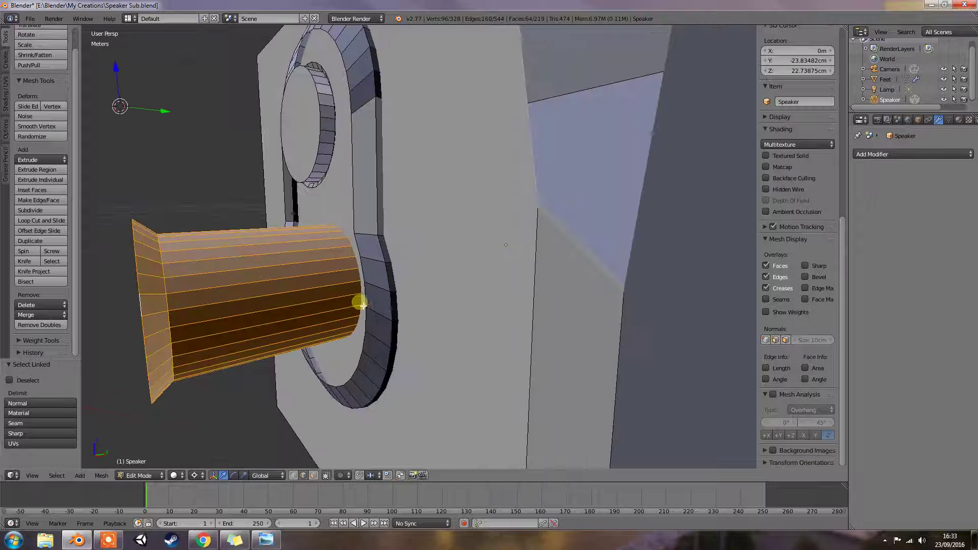
middle_drag(687, 237, 622, 248)
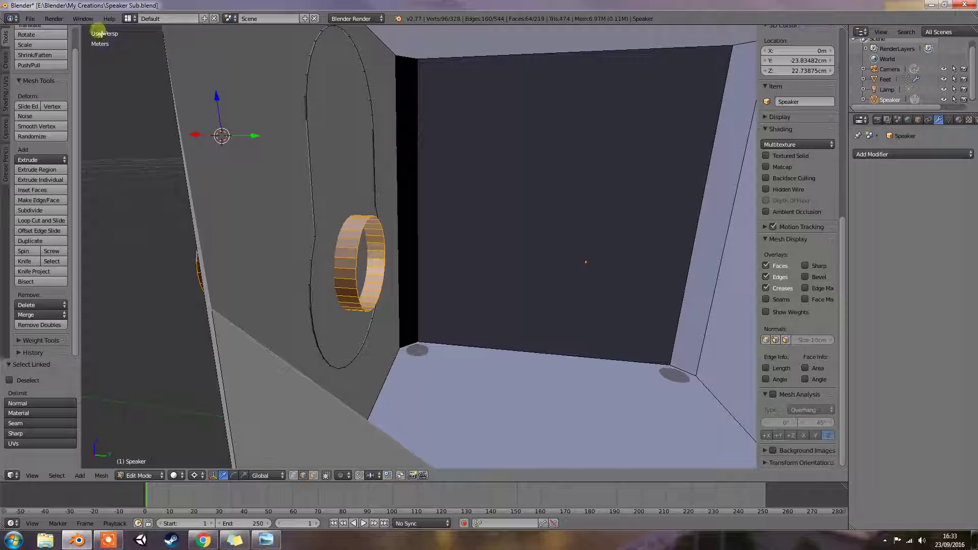
key(KP_5)
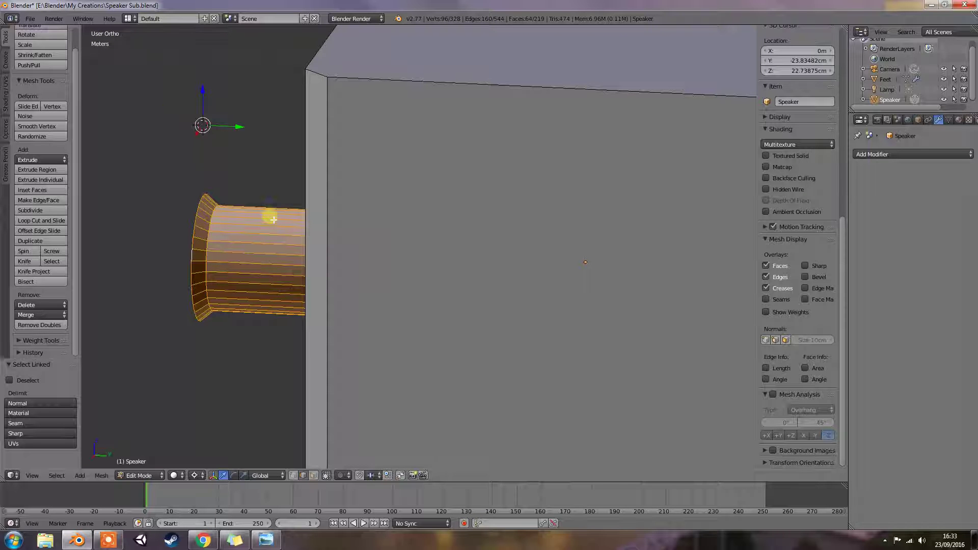
key(KP_5)
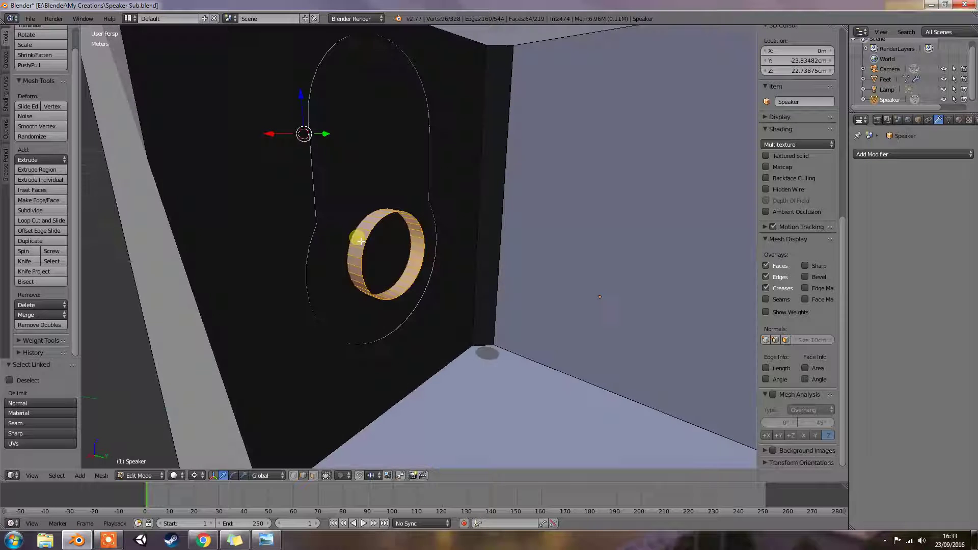
middle_drag(361, 241, 406, 244)
key(KP_5)
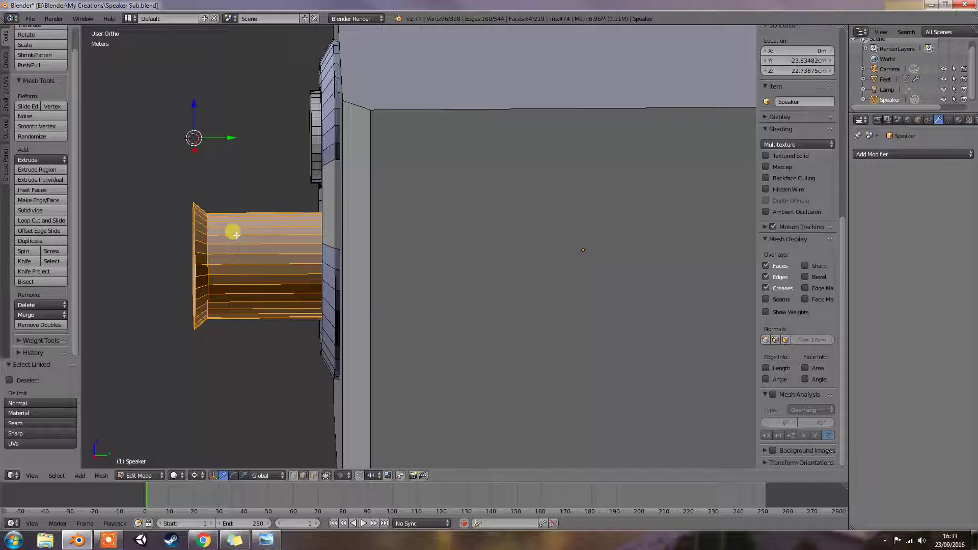
key(shift+s)
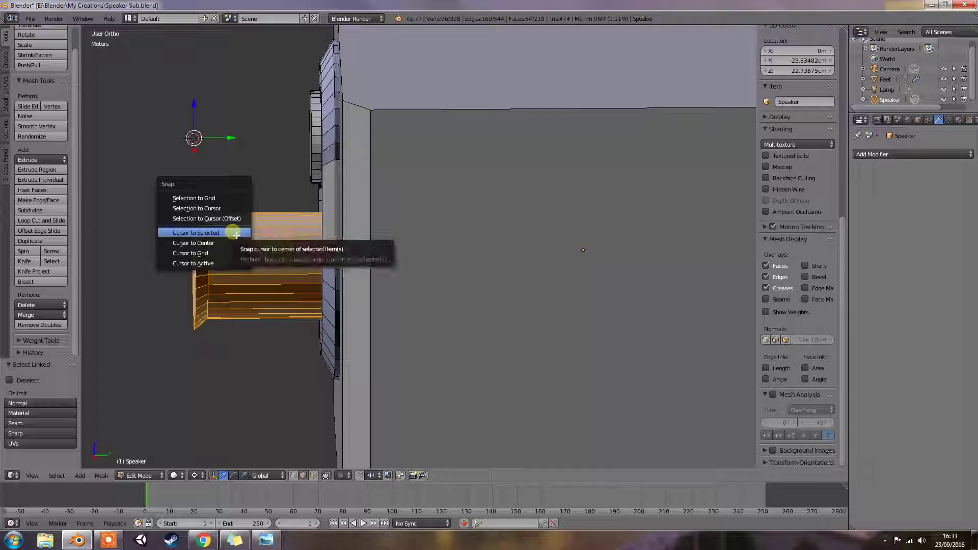
click(237, 235)
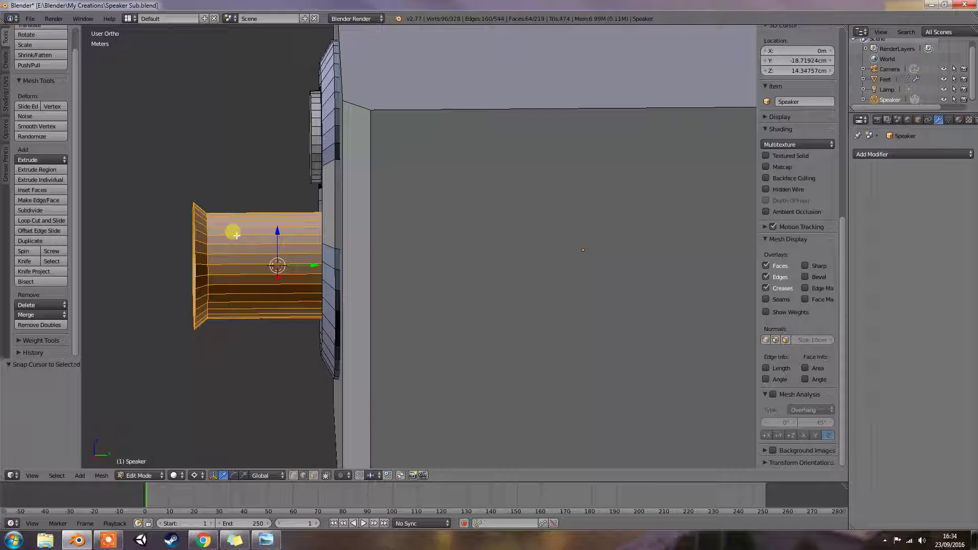
key(g)
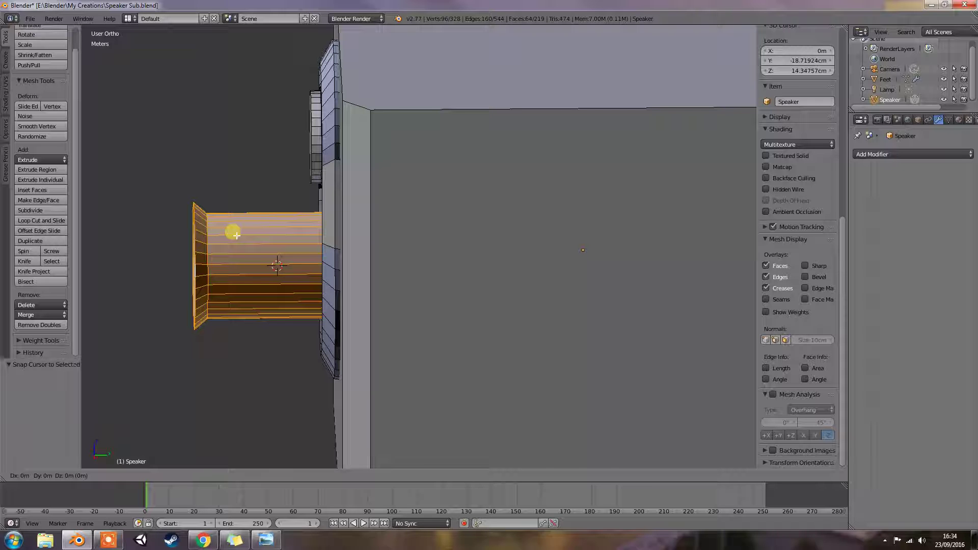
key(y)
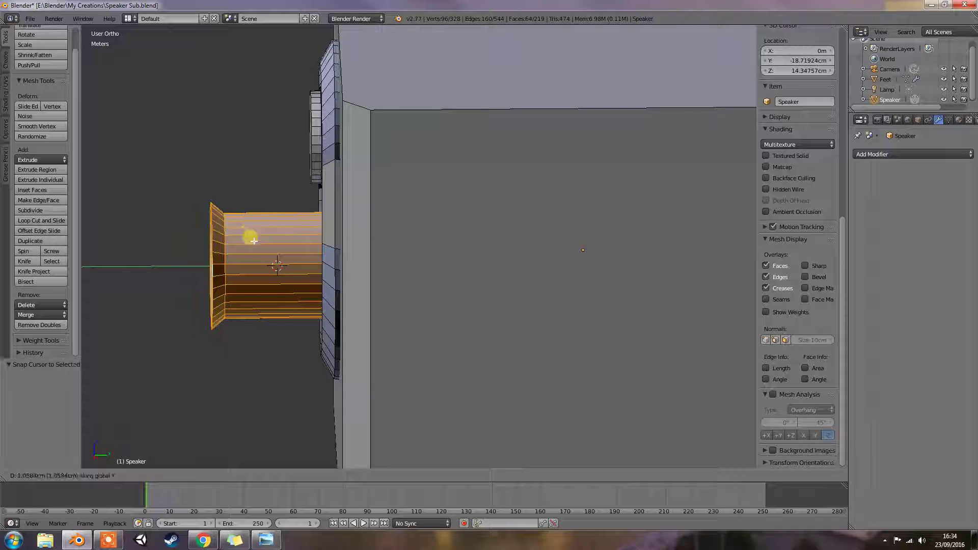
click(229, 238)
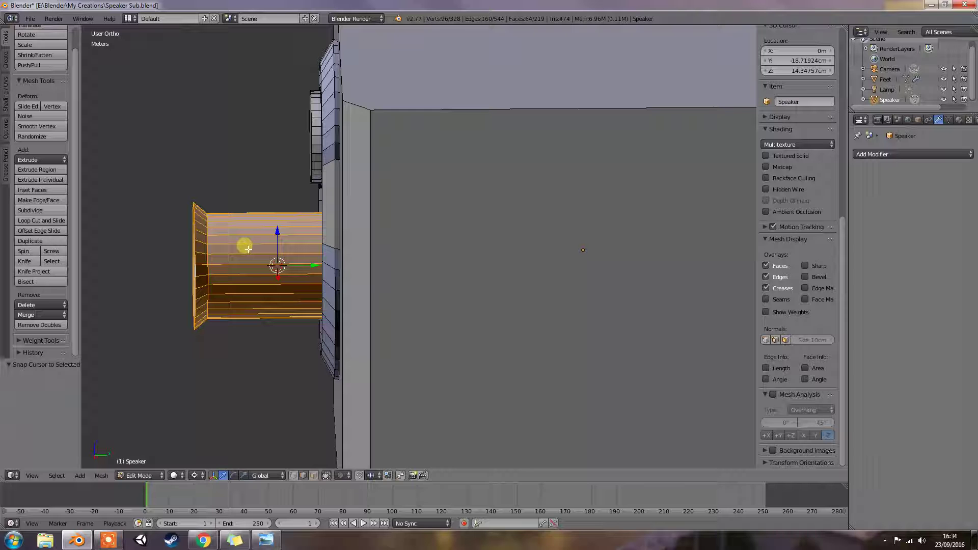
key(g)
key(y)
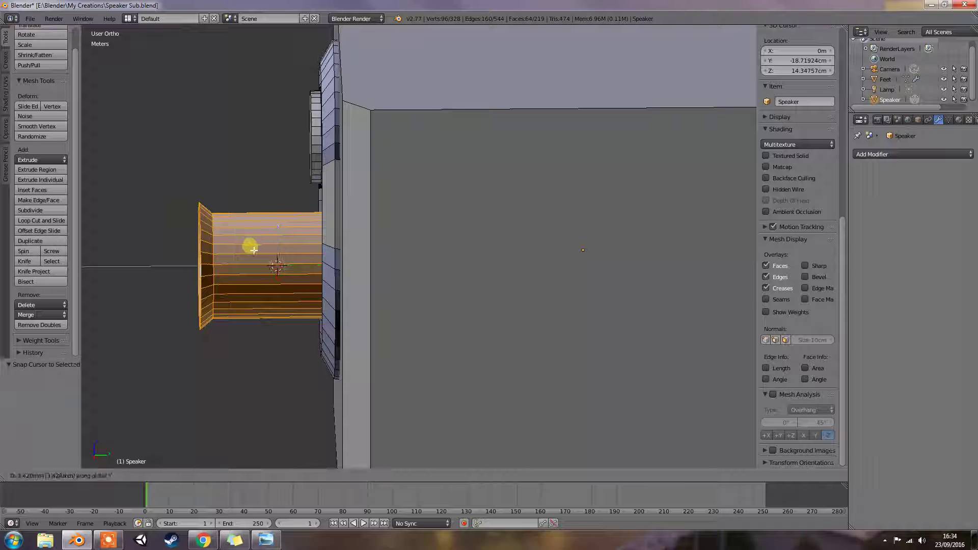
right_click(261, 256)
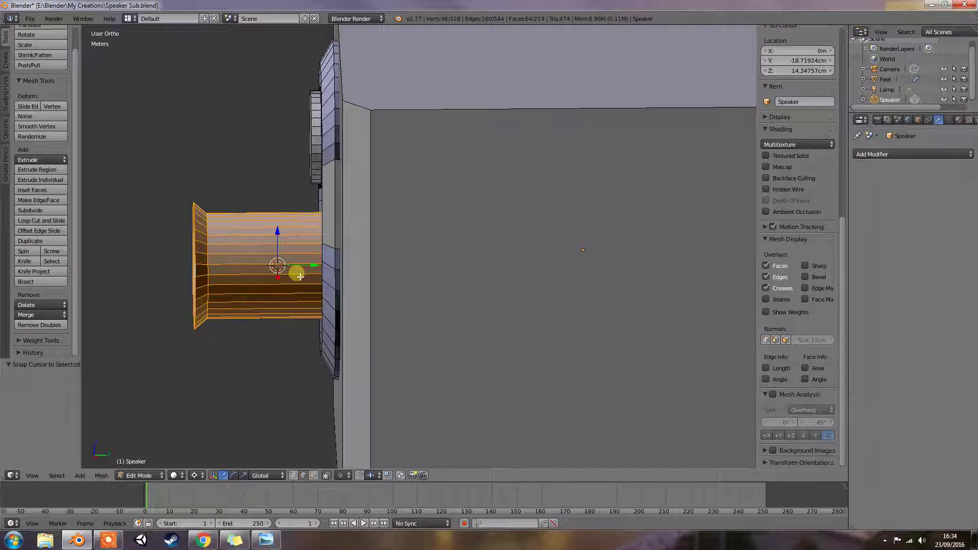
- Move the selected port tube 4.055 cm along the Y axis into the front panel
key(KP_5)
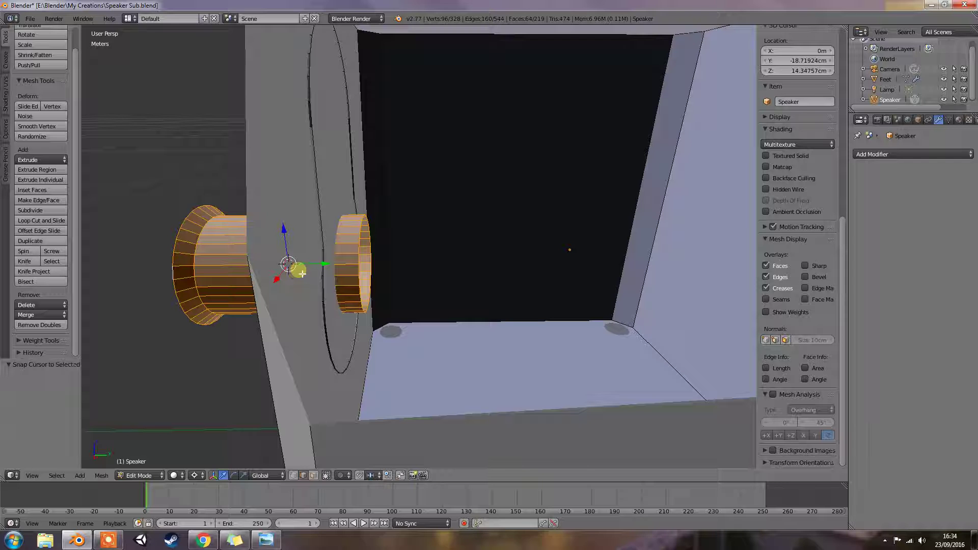
key(g)
key(y)
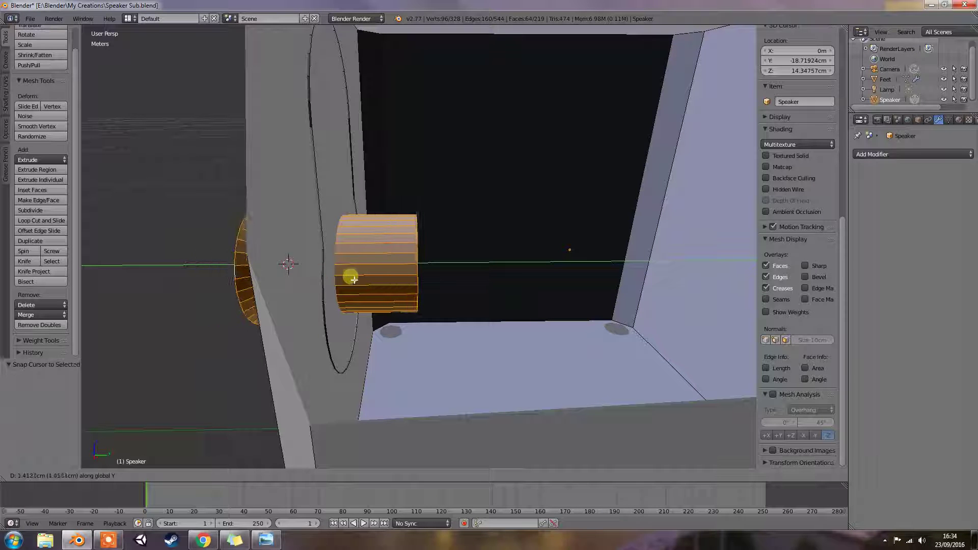
click(356, 278)
key(KP_1)
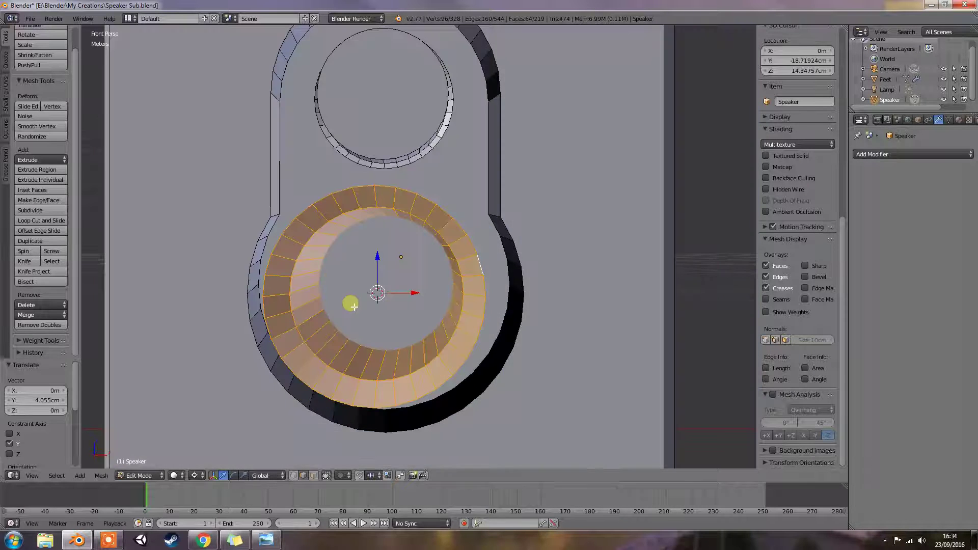
key(KP_6)
key(KP_6)
key(KP_6)
key(KP_6)
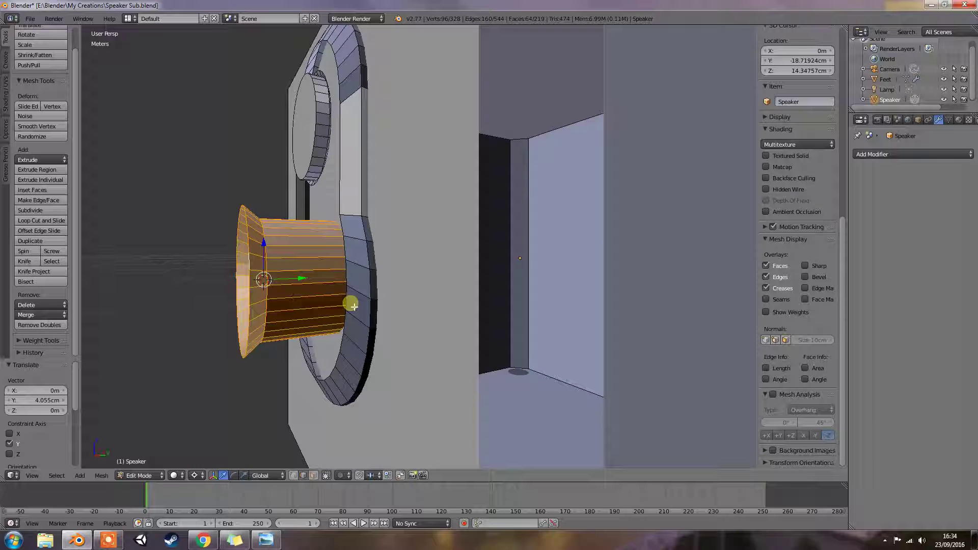
key(KP_6)
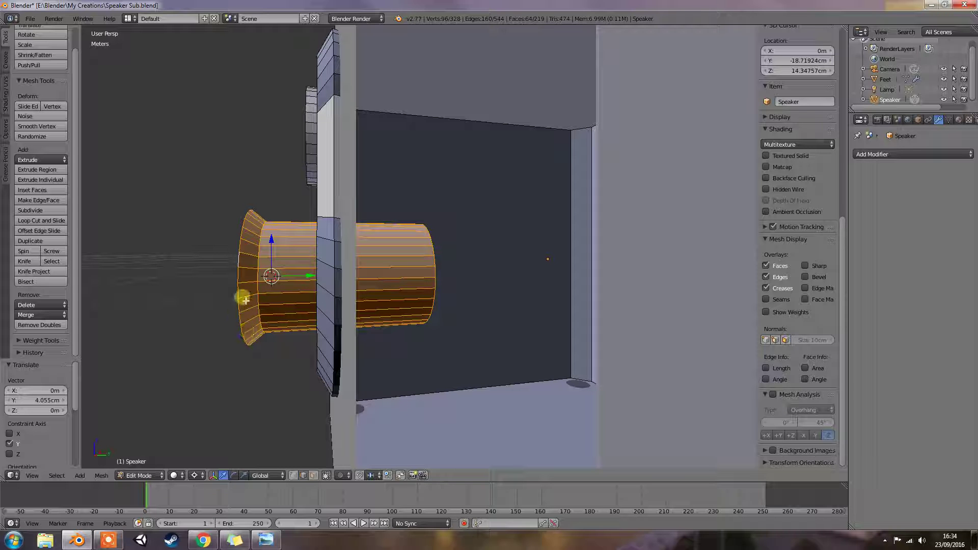
- Check the port in the reference photo and move the whole linked port tube a further 3.696 cm along the Y axis into the panel
click(266, 540)
drag(491, 32, 508, 32)
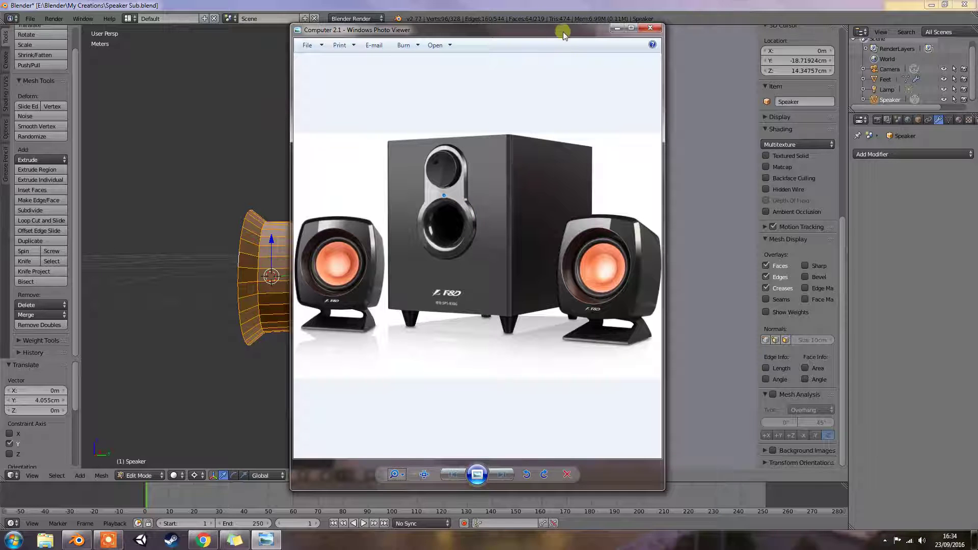
drag(563, 32, 0, 36)
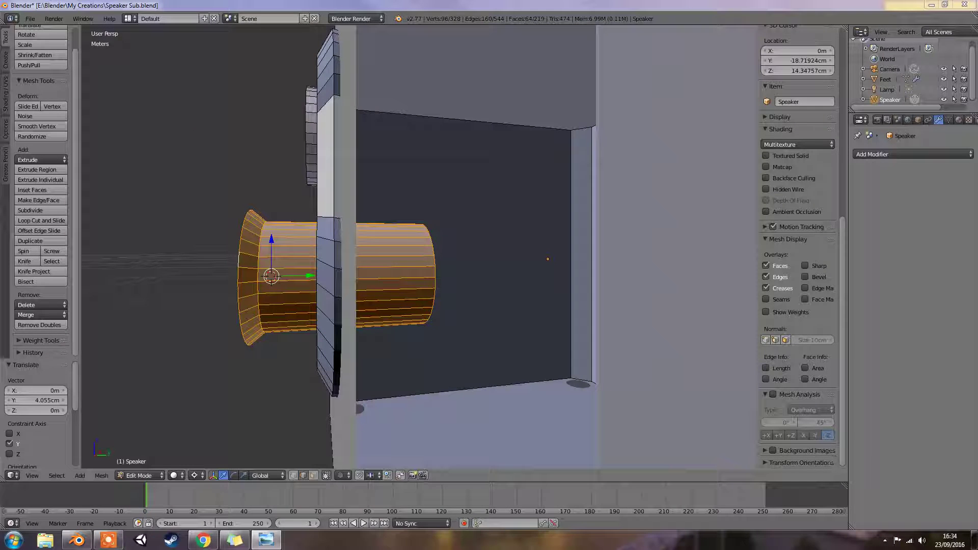
right_click(275, 207)
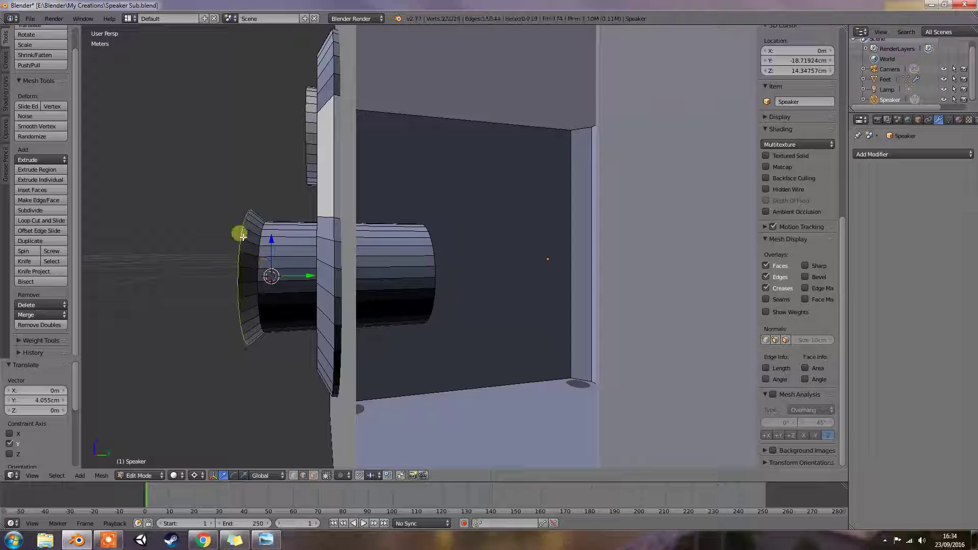
key(l)
key(g)
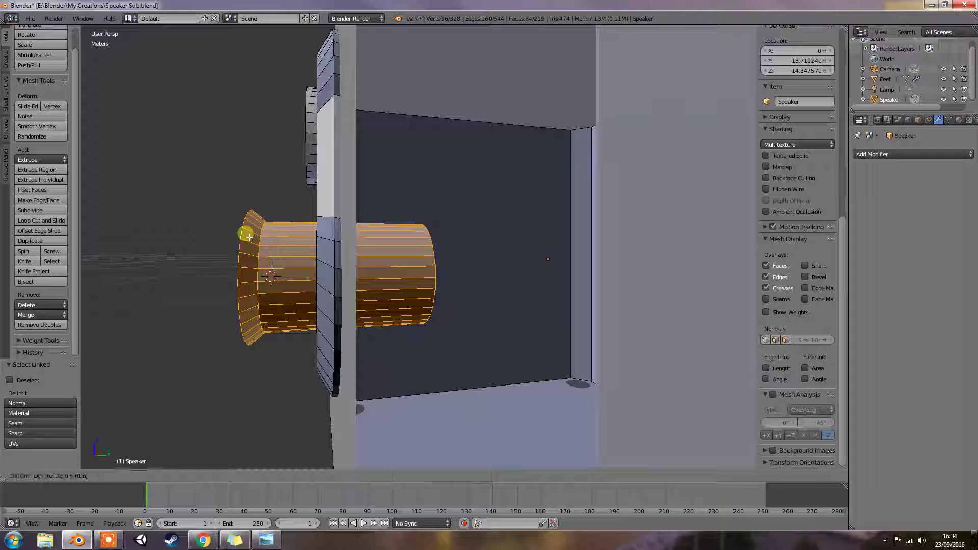
key(y)
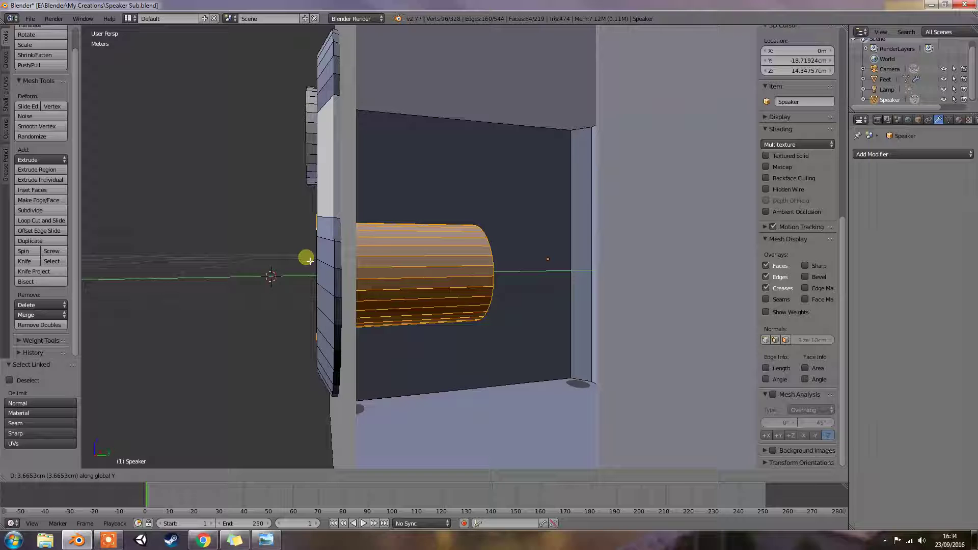
click(310, 261)
mouse_move(311, 266)
middle_down()
mouse_move(397, 253)
mouse_move(396, 267)
mouse_move(291, 266)
mouse_move(307, 260)
middle_up()
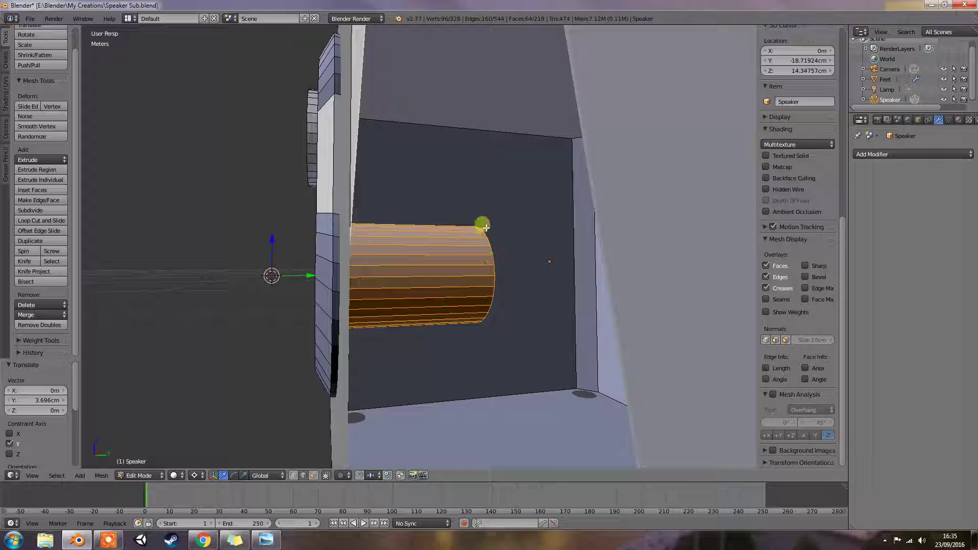
- Select the edge loop at the port tube's inner end and move it 11.319 cm along the Y axis to lengthen the tube
right_click(498, 271)
middle_drag(510, 276, 478, 276)
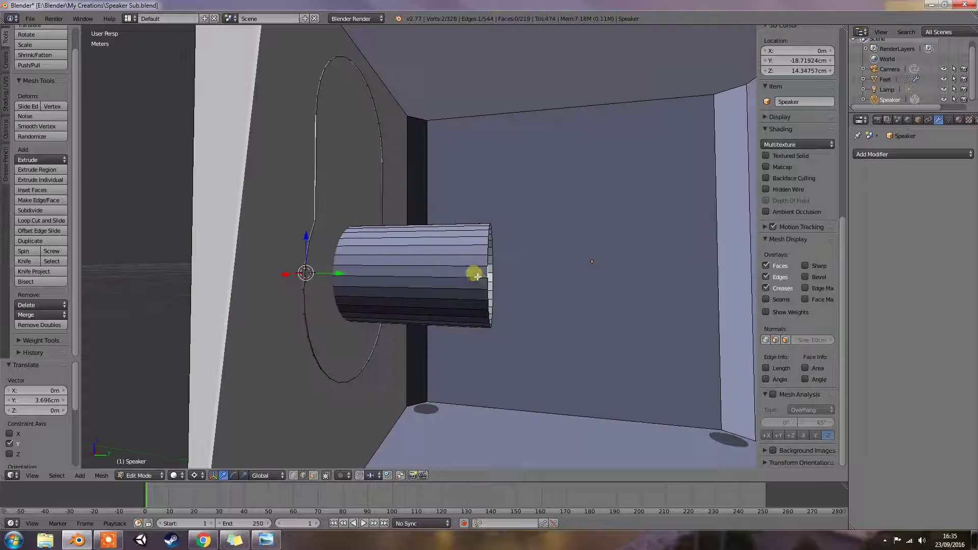
alt+right_click(489, 254)
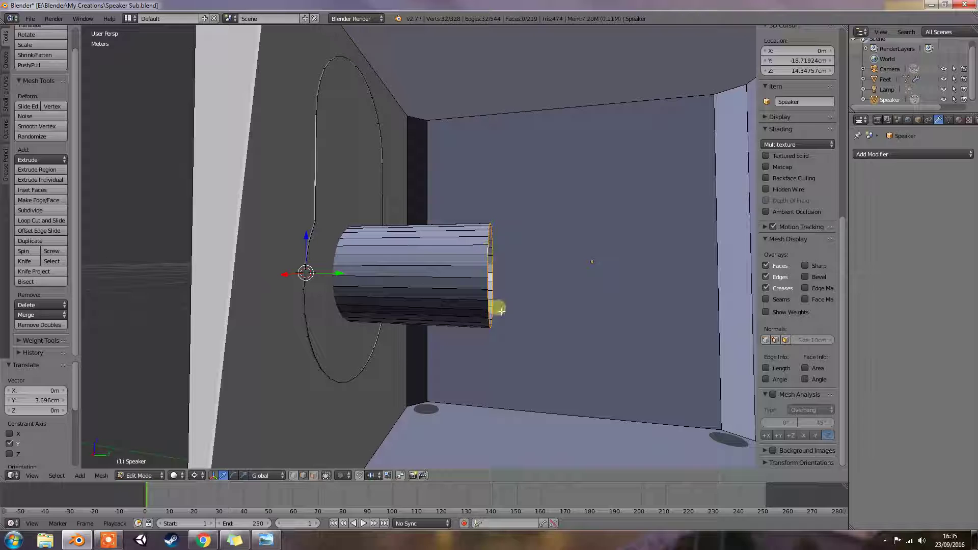
key(g)
key(y)
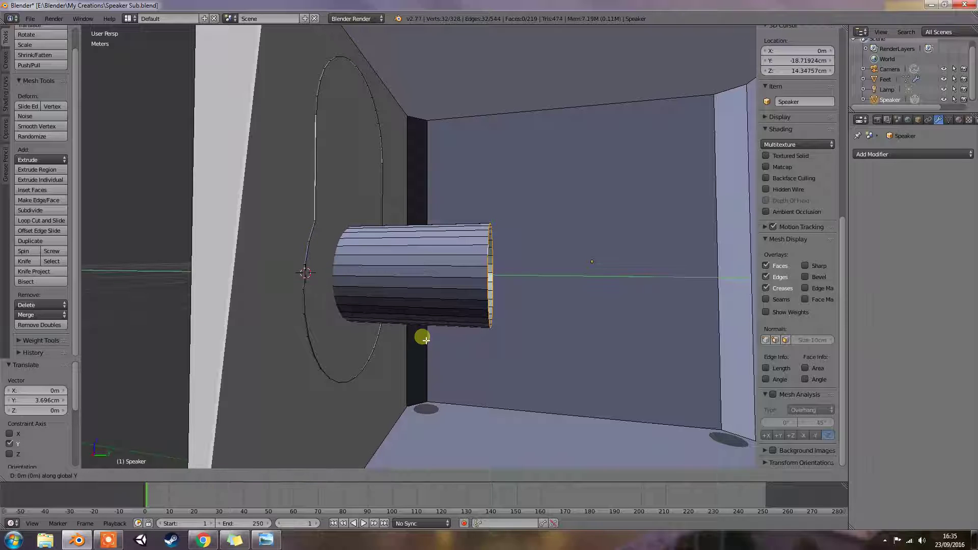
click(583, 353)
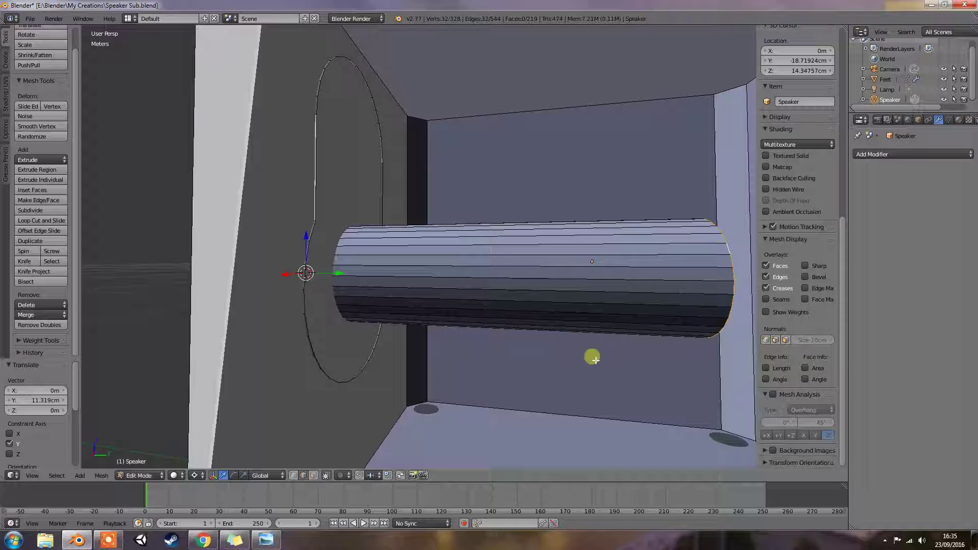
- Extend the port tube's inner end loop a further 3.782 cm along the Y axis towards the cabinet's rear
shift+middle_drag(593, 356, 488, 354)
key(g)
key(y)
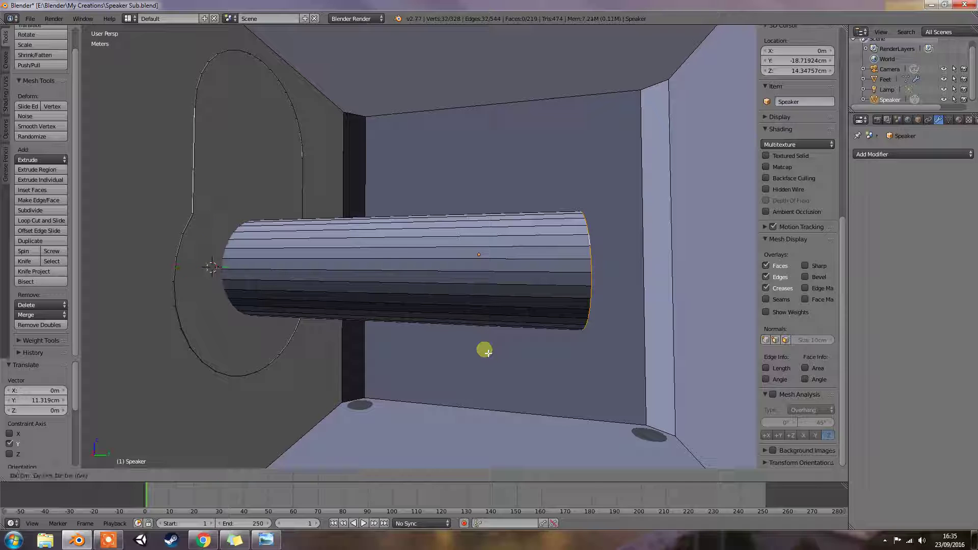
click(535, 350)
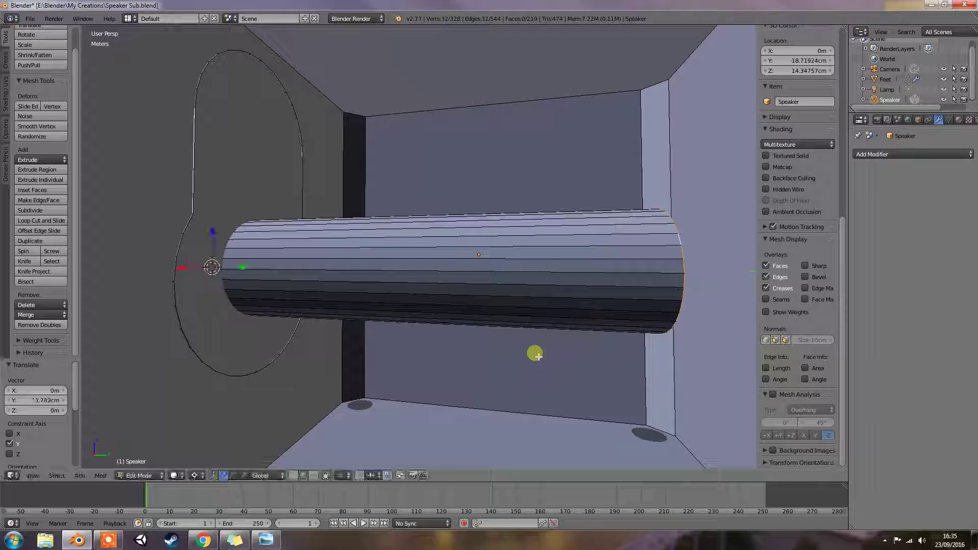
middle_drag(568, 367, 475, 326)
scroll(475, 326, down, 4)
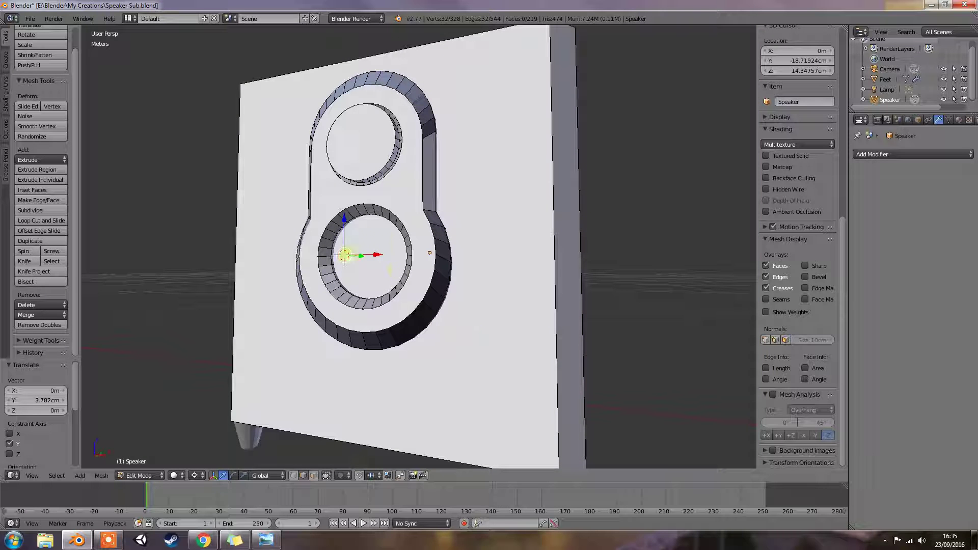
scroll(405, 264, down, 3)
scroll(415, 283, down, 2)
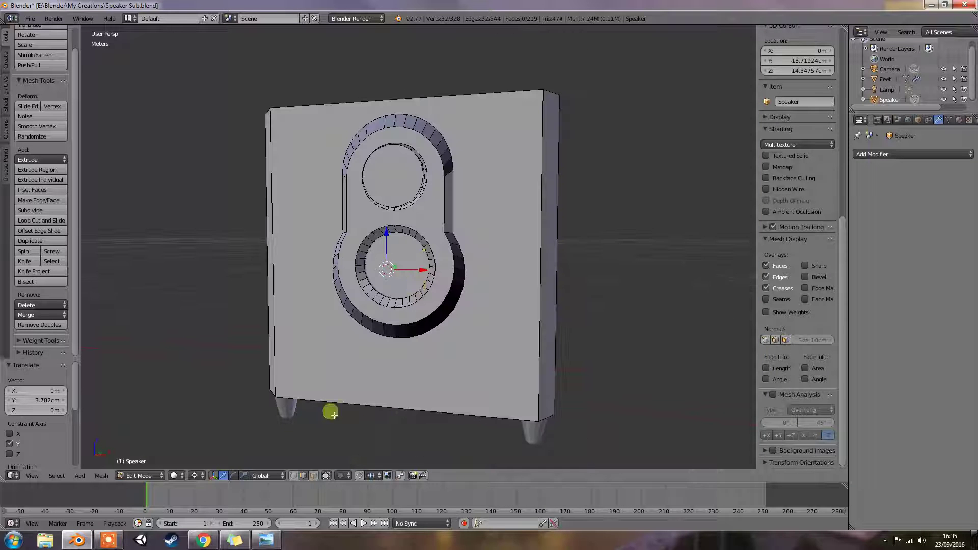
- Try deleting the cabinet's front panel face in face select mode to see the port tube inside, and undo the deletion
click(314, 474)
right_click(469, 354)
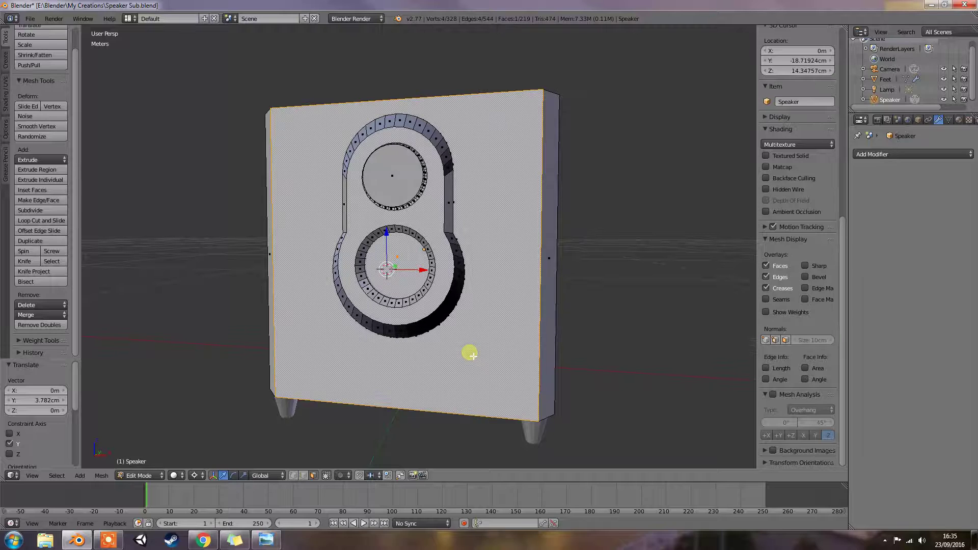
key(x)
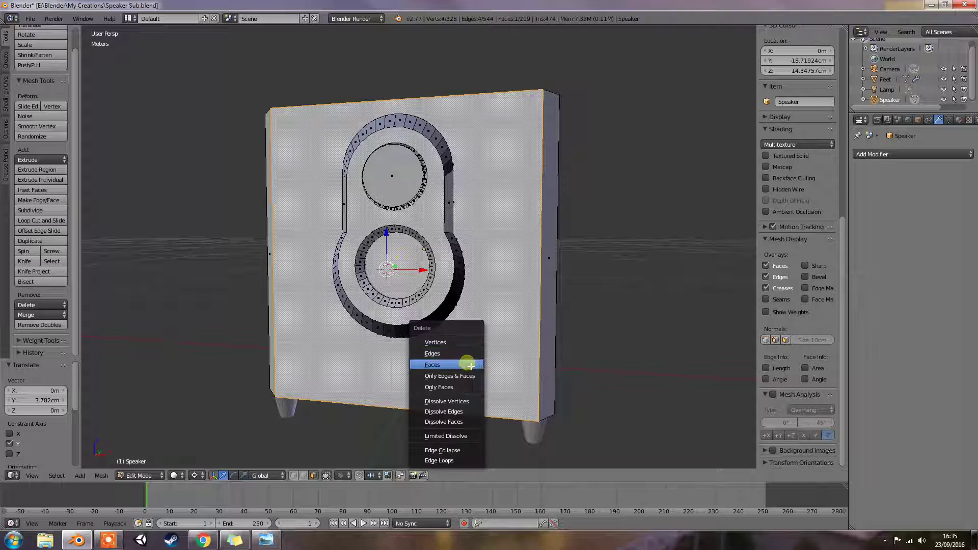
click(466, 365)
middle_drag(462, 338, 454, 334)
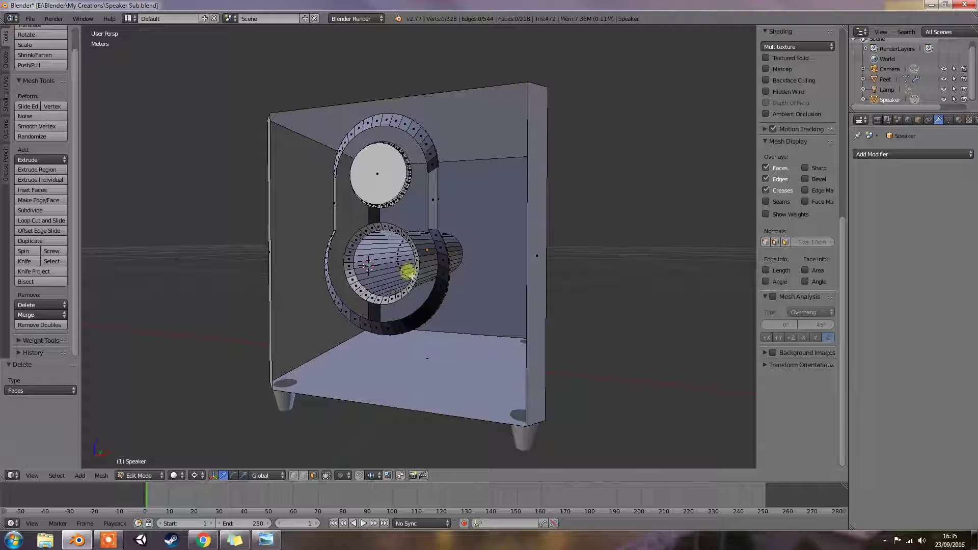
key(Tab)
middle_drag(408, 272, 423, 260)
key(Tab)
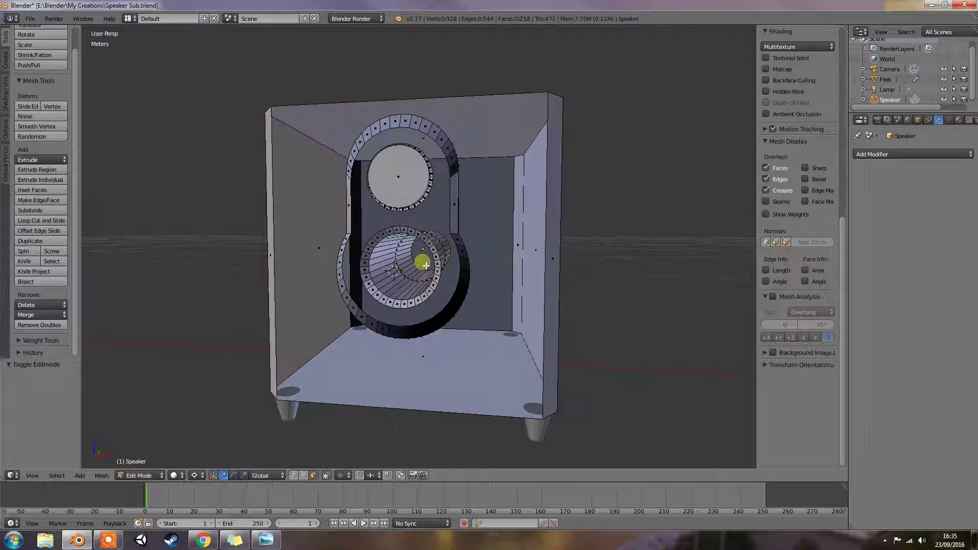
key(alt+h)
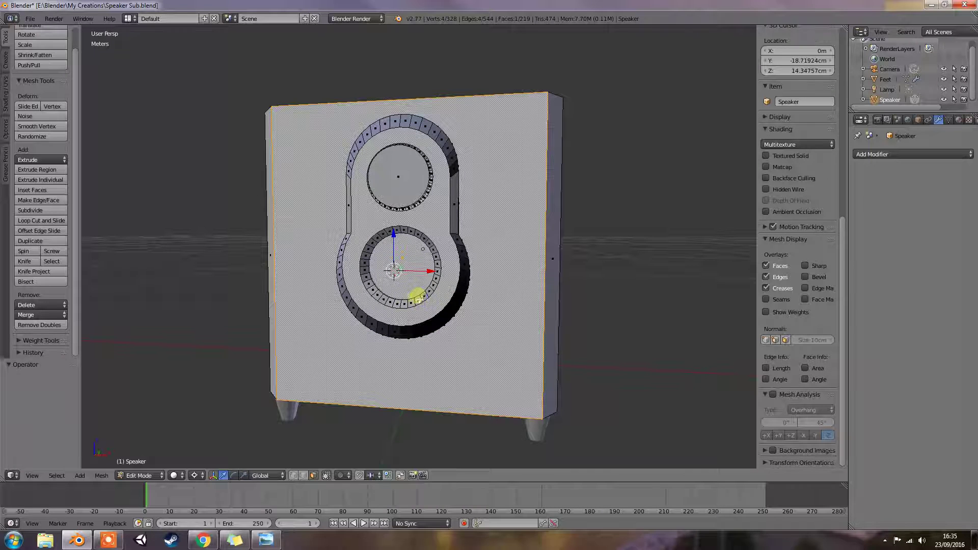
- Examine the speaker's front and side and compare the knob and port area with the reference photo
mouse_move(416, 293)
middle_down()
mouse_move(435, 298)
mouse_move(408, 300)
mouse_move(417, 309)
middle_up()
key(Tab)
key(Tab)
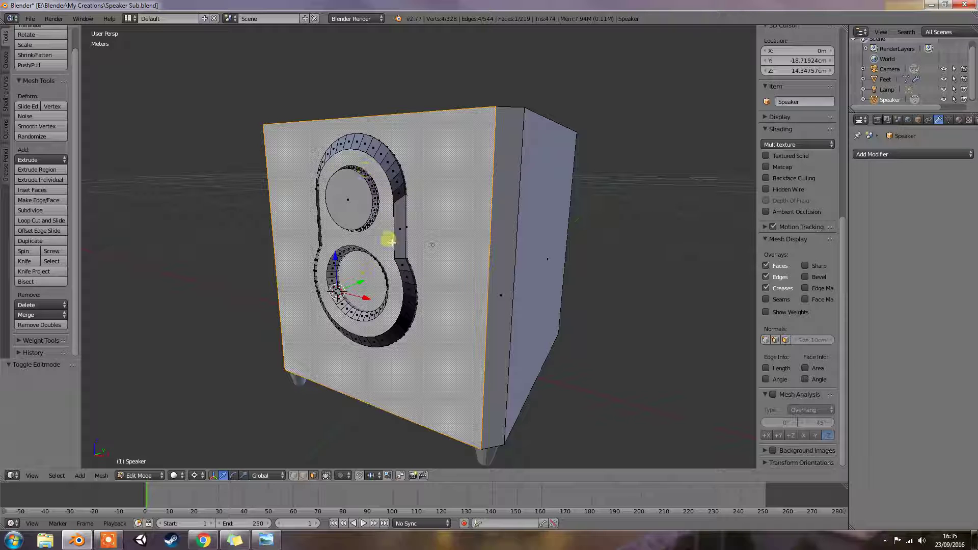
middle_drag(406, 246, 387, 251)
key(KP_1)
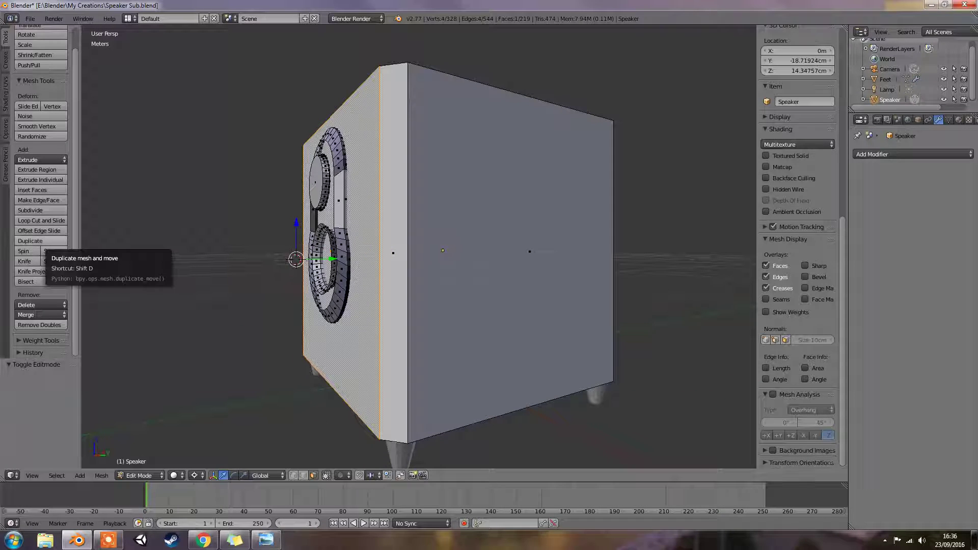
drag(0, 102, 708, 29)
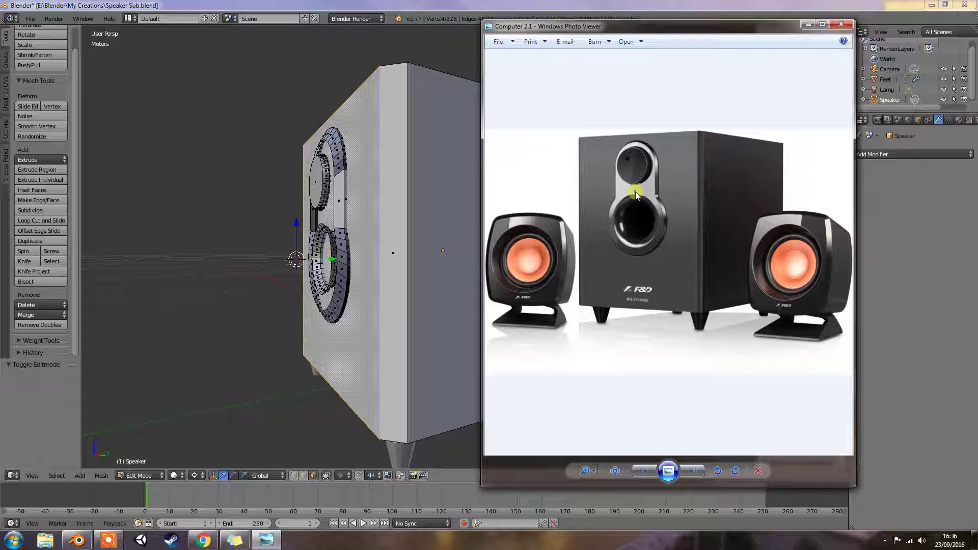
drag(735, 27, 0, 32)
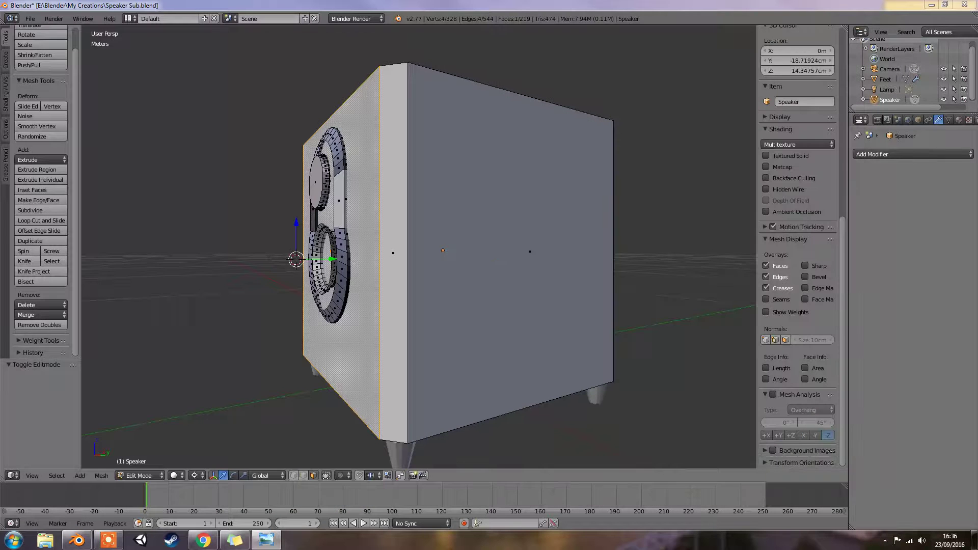
click(362, 209)
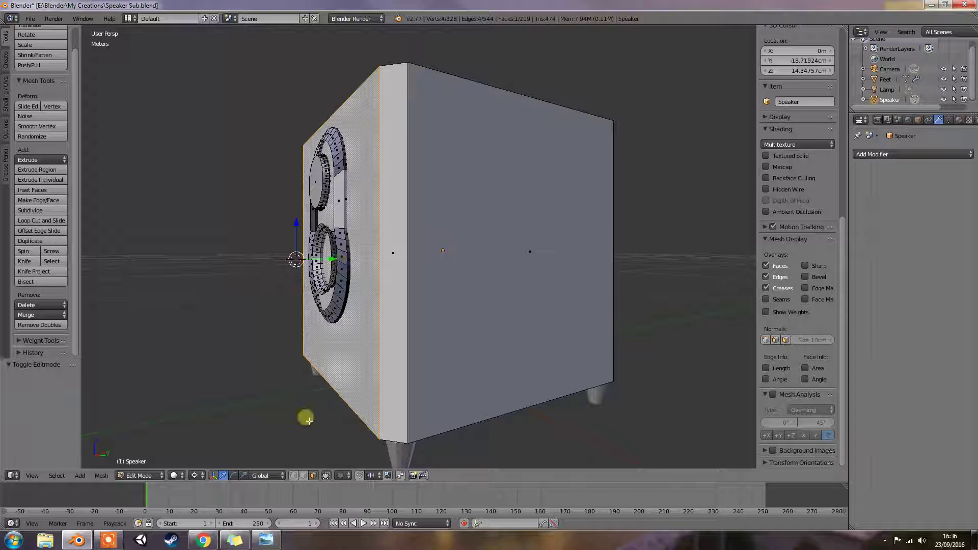
- Add a 32-vertex circle of 1 m radius at the 3D cursor in the front view and scale it by -0.056
middle_drag(326, 388, 385, 383)
key(KP_1)
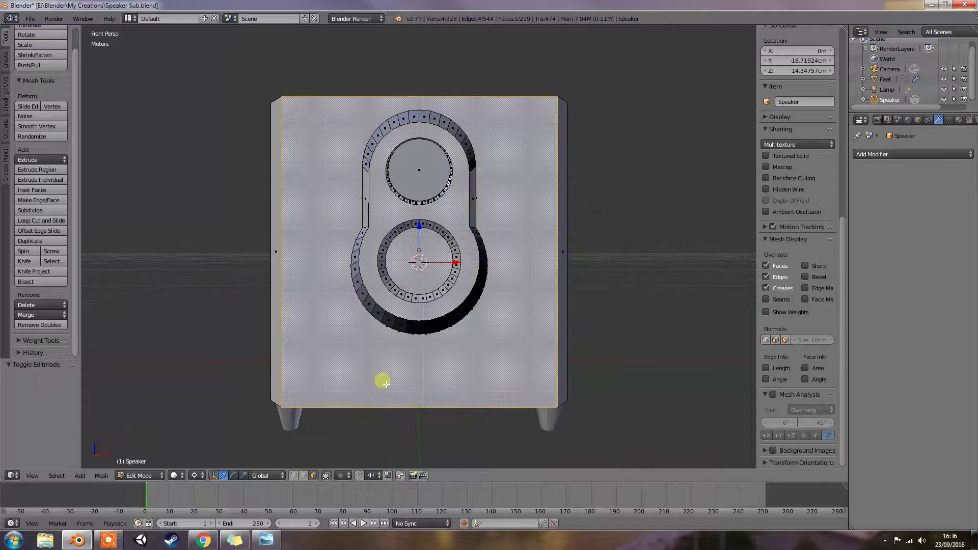
key(shift+a)
click(352, 431)
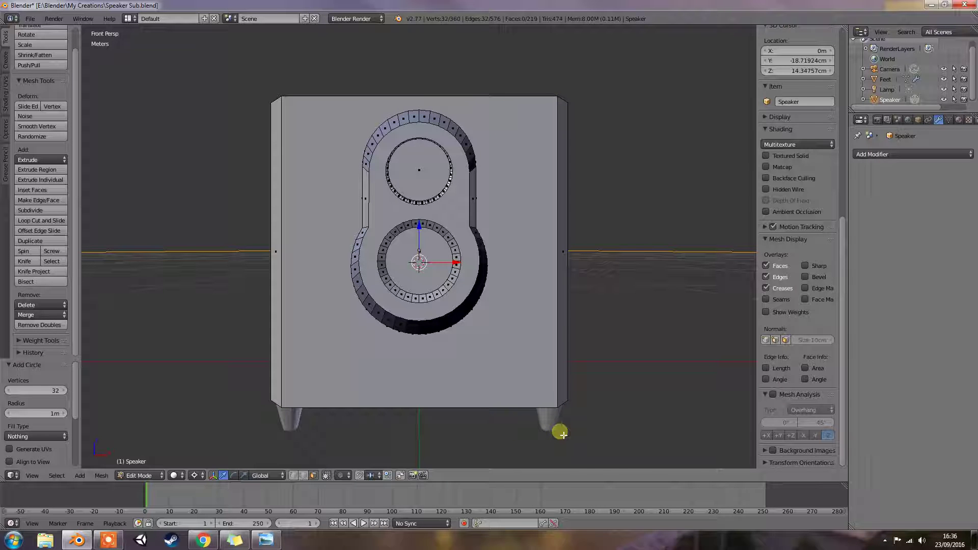
key(s)
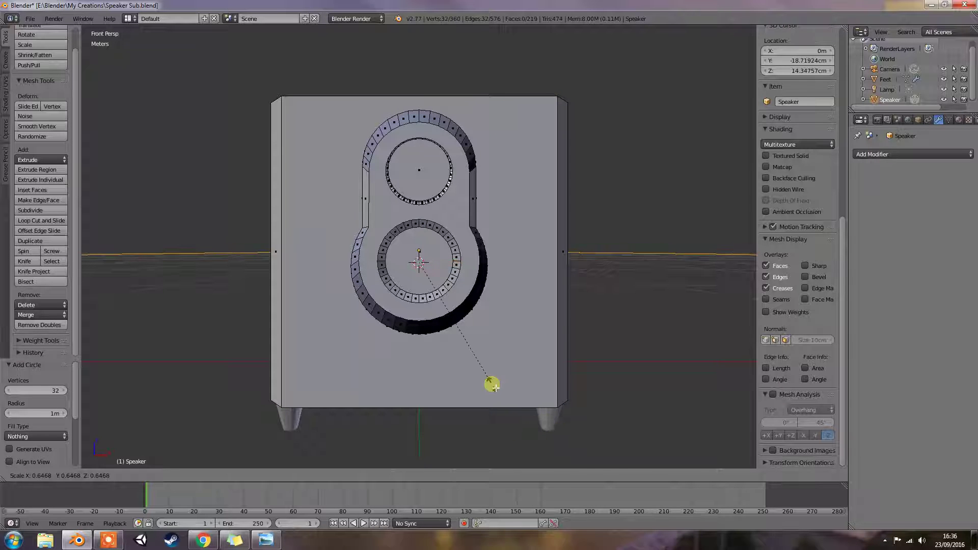
click(411, 261)
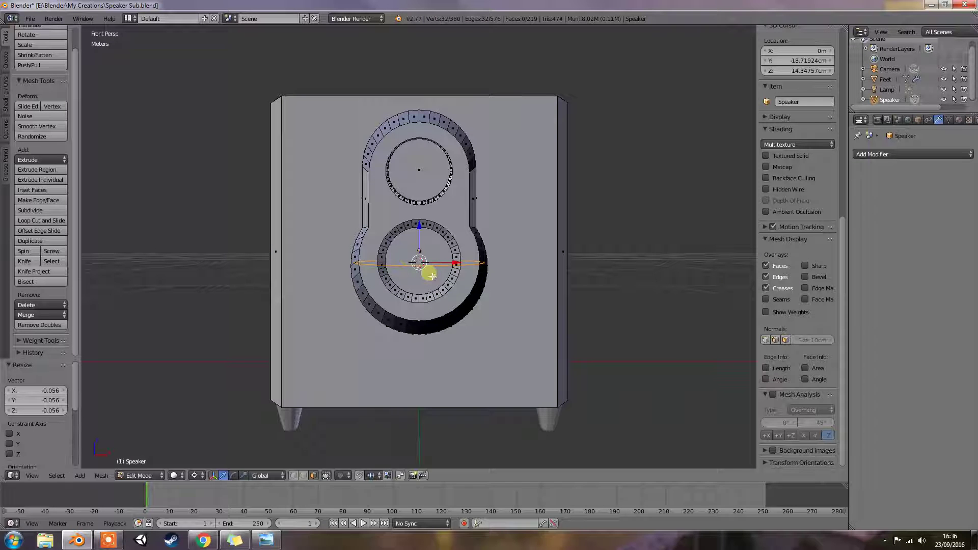
- Rotate the new circle 90° about the X axis so it lies parallel to the front panel
text(r)
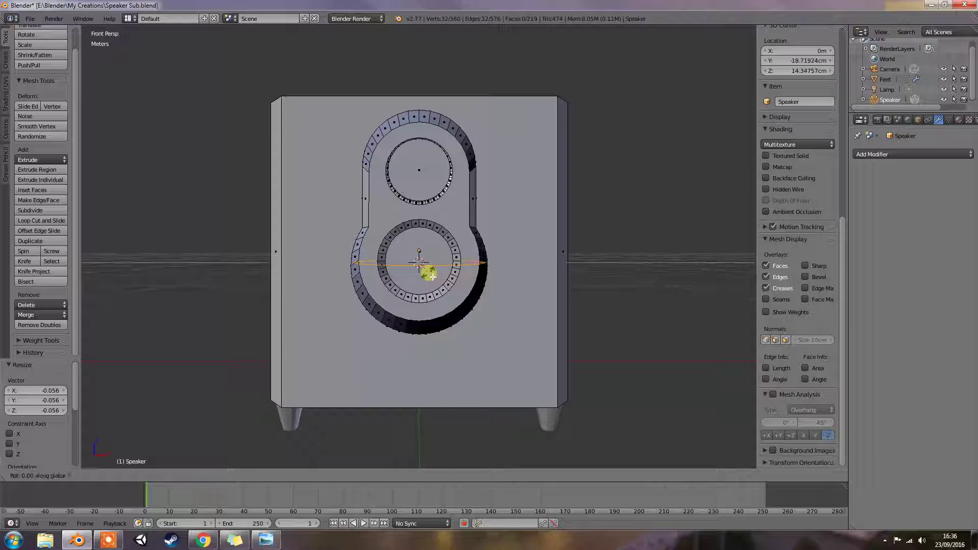
text(x90)
key(Return)
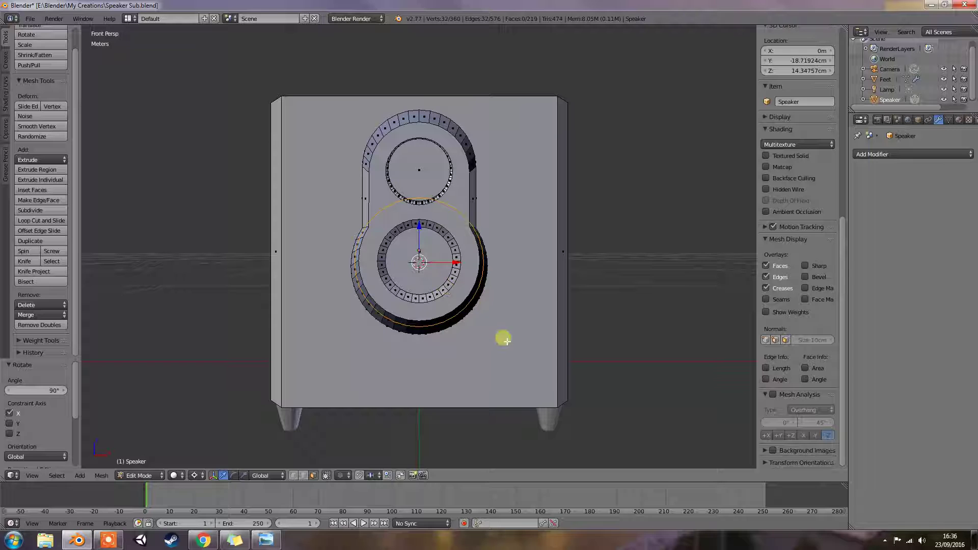
- Scale the new circle by 0.228 and move it up 4.304 cm along Z toward the gap between knob and port
key(s)
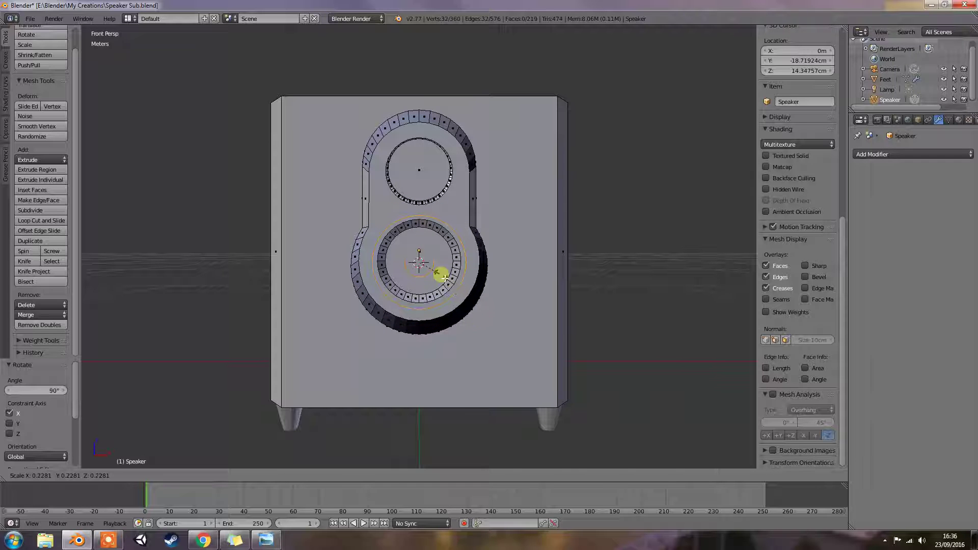
click(444, 278)
key(g)
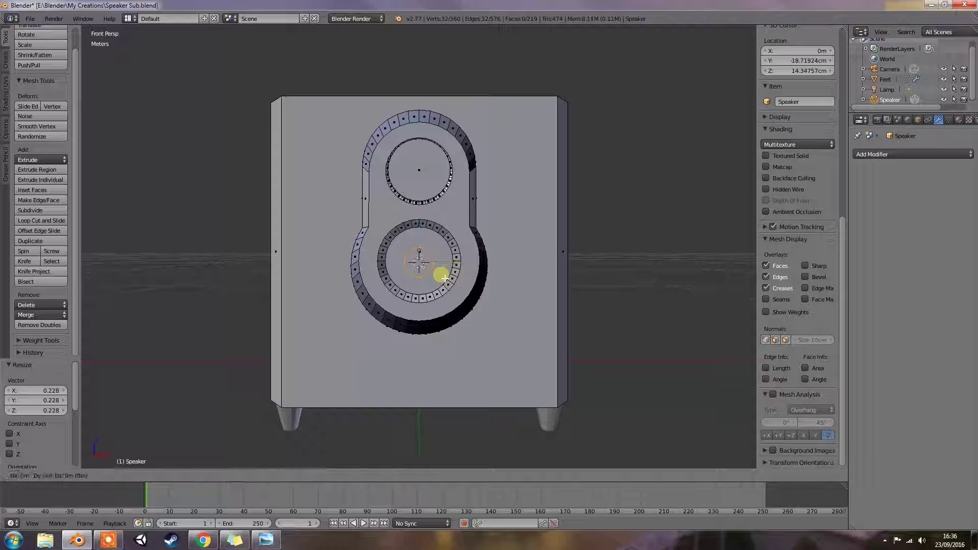
key(z)
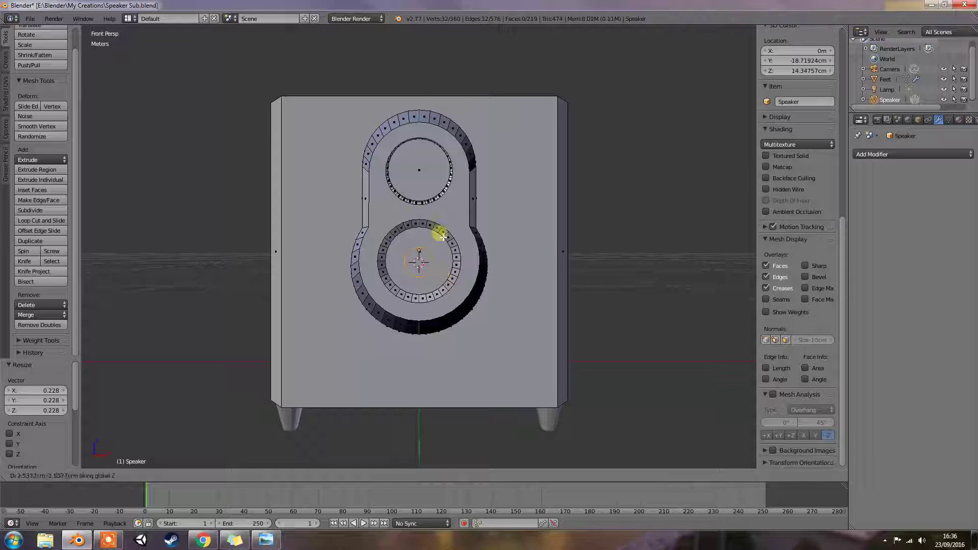
click(442, 227)
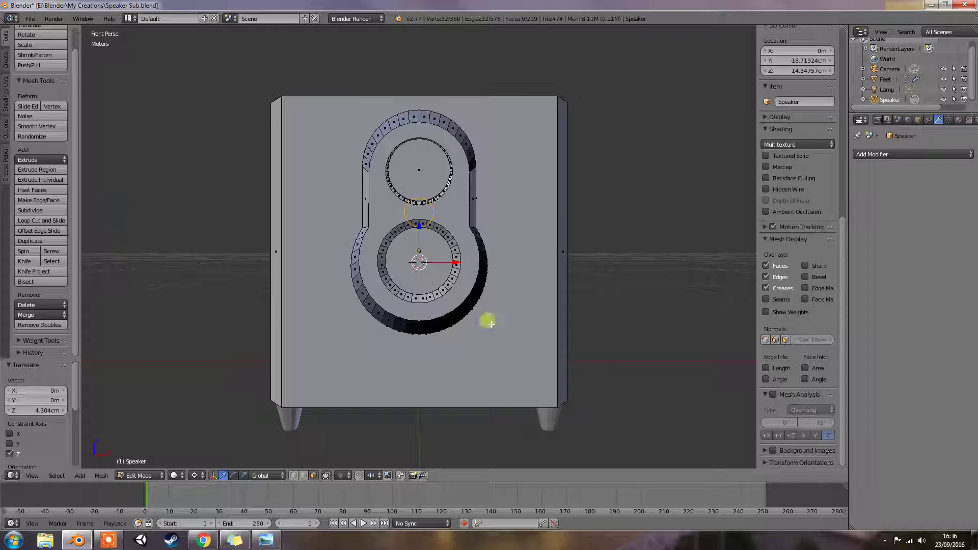
- Scale the circle by 0.689 about the 3D cursor and raise it 1.405 cm along Z
key(s)
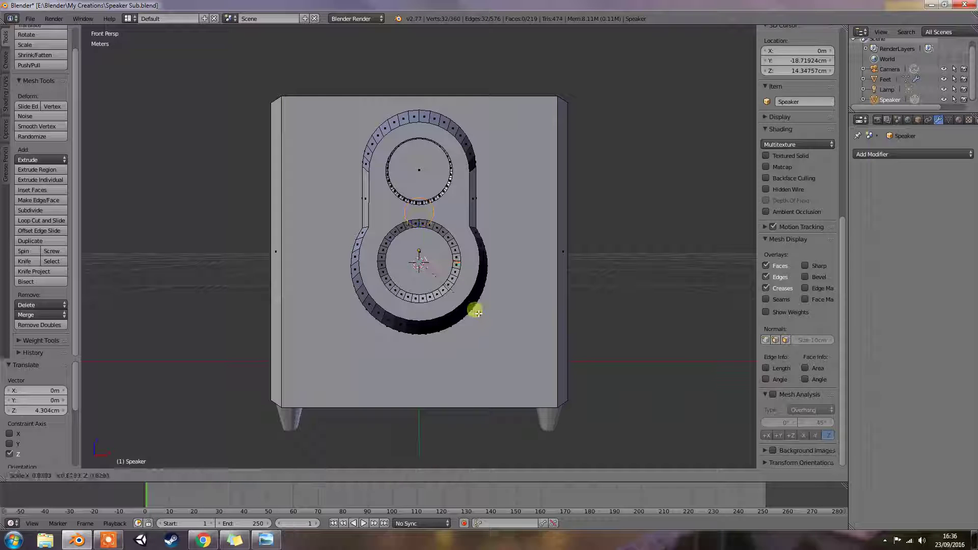
click(464, 298)
key(shift+s)
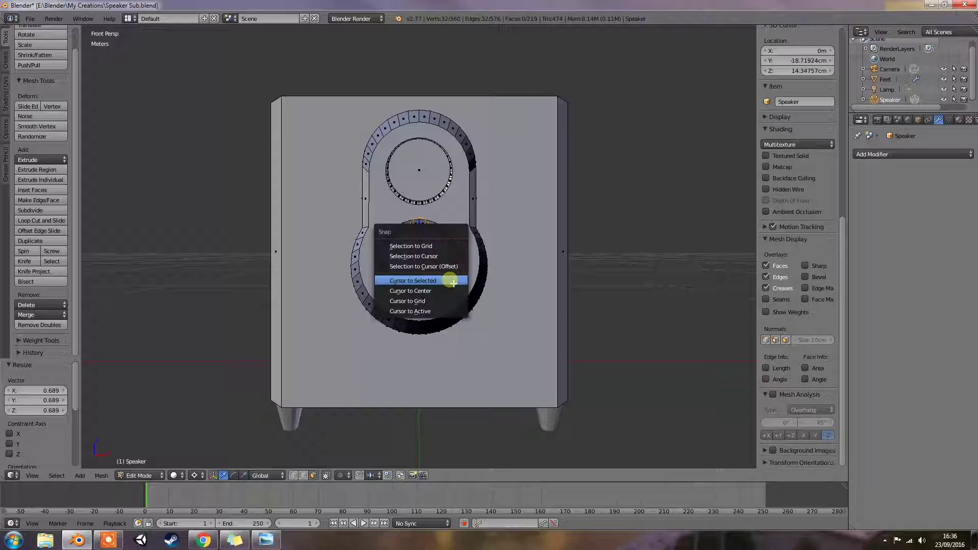
click(453, 283)
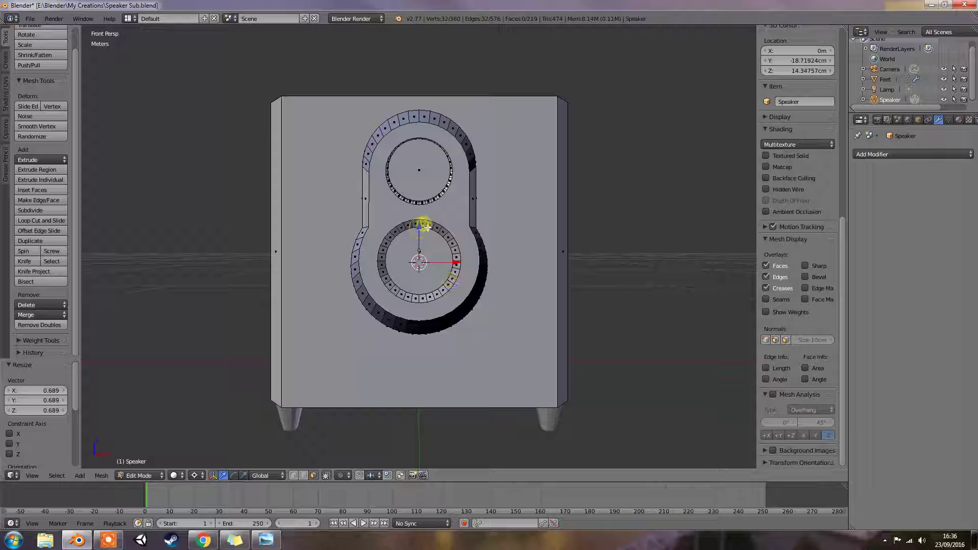
key(g)
key(z)
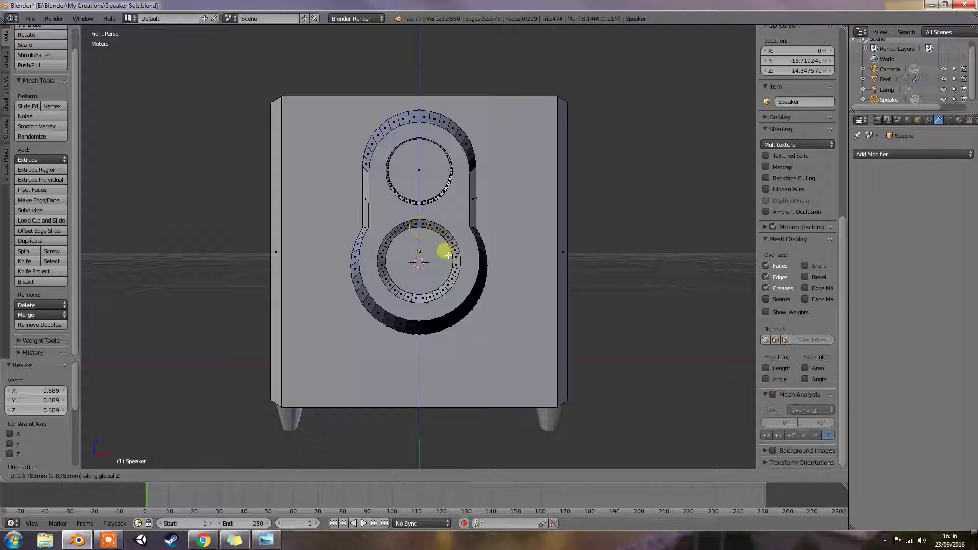
click(444, 240)
- Scale the circle by 0.634 and raise it another 1.405 cm along Z to the area between knob and port
key(s)
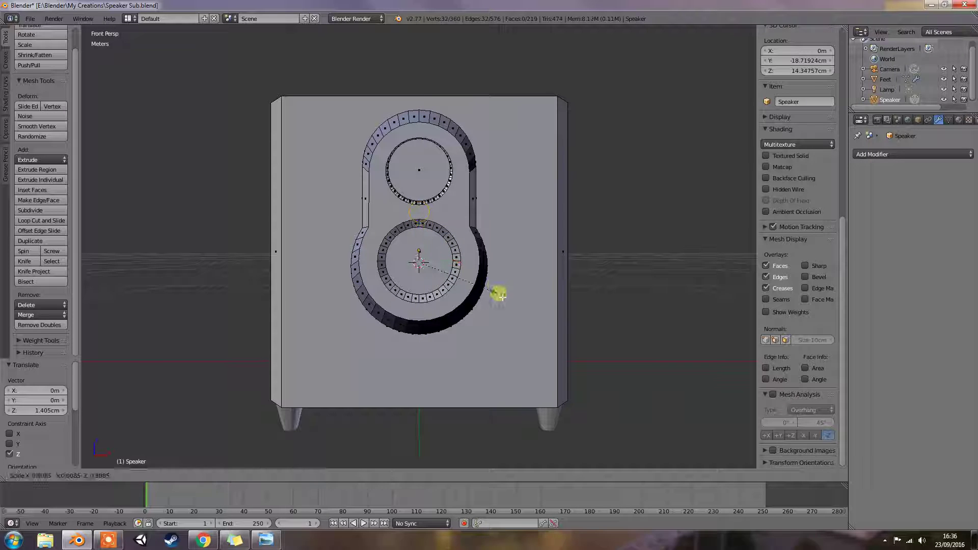
click(479, 288)
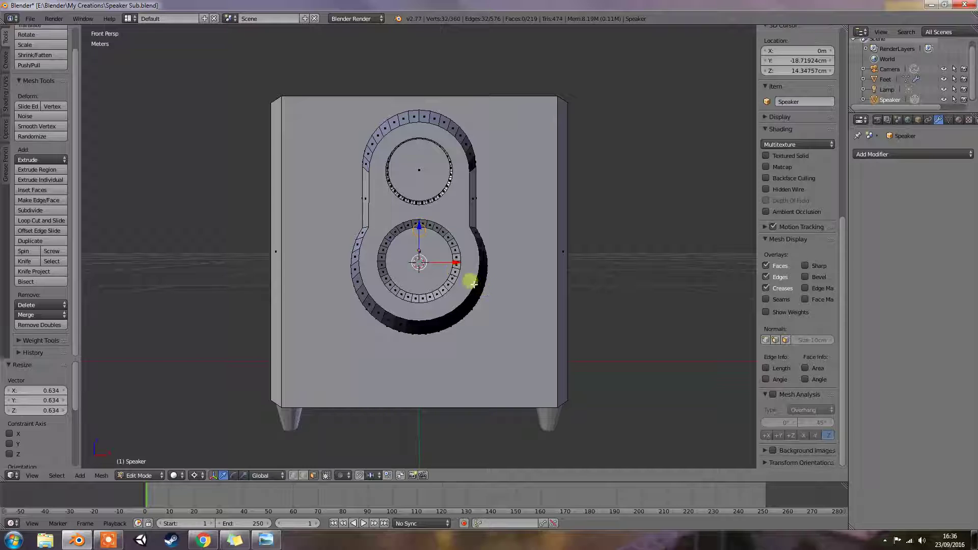
key(g)
key(z)
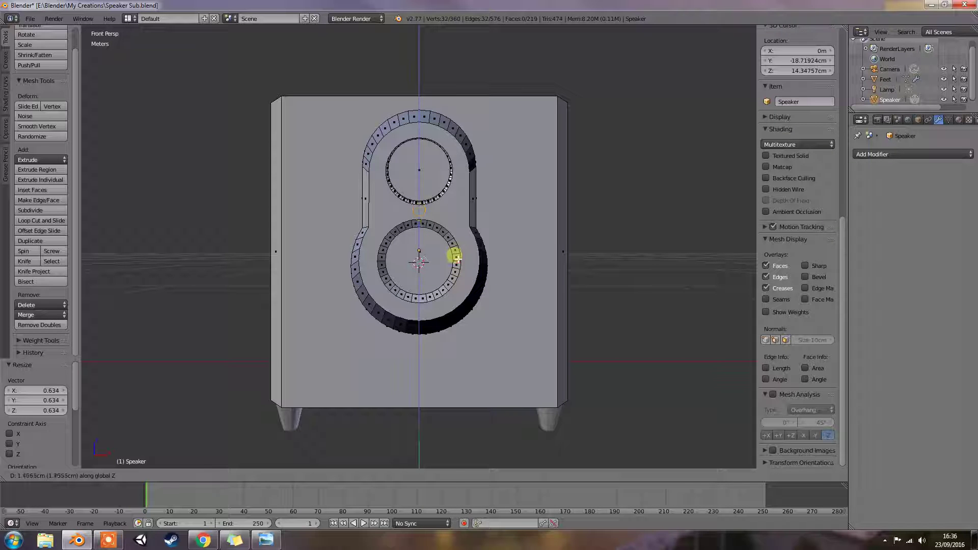
click(457, 260)
- Place the 3D cursor on the panel between the knob and port, in orthographic front view, and try snapping it to the small circle
key(shift+s)
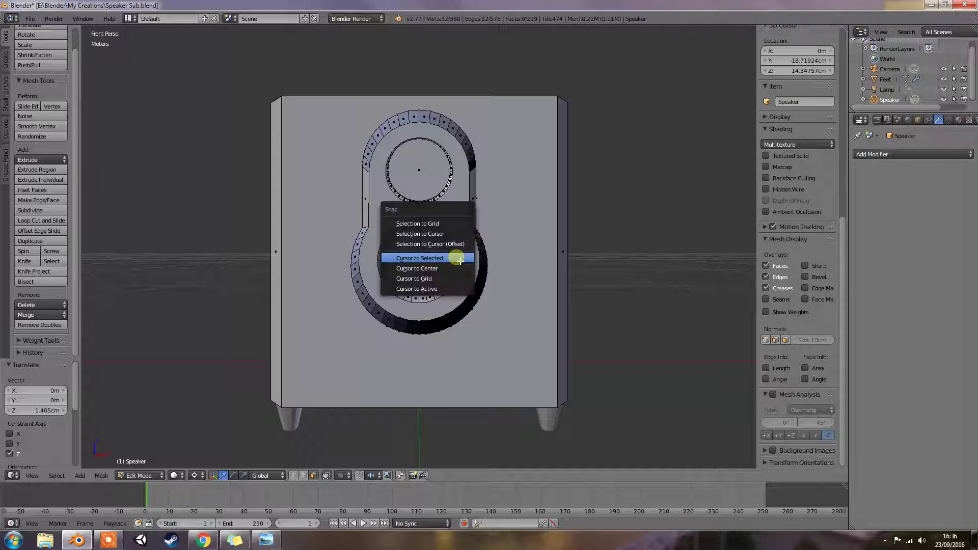
click(460, 259)
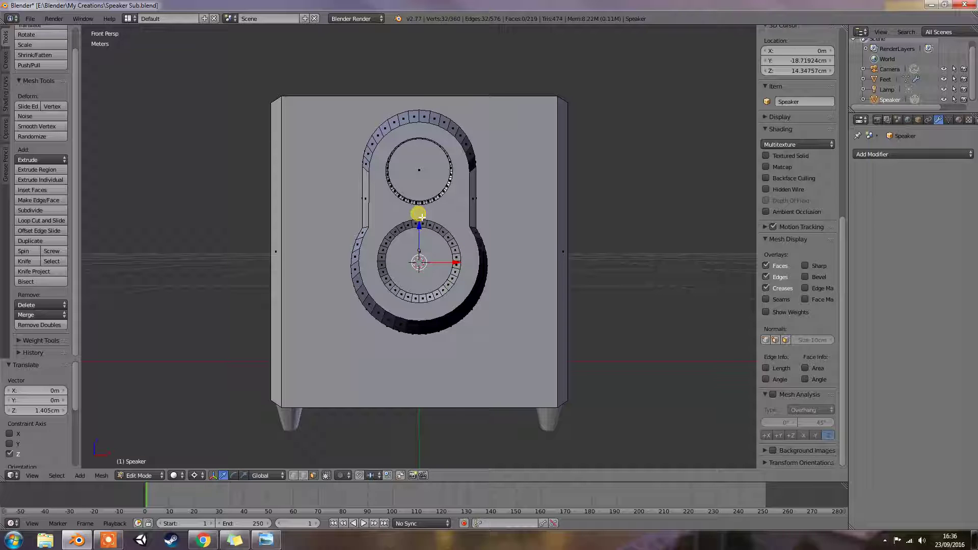
click(422, 217)
scroll(463, 245, up, 6)
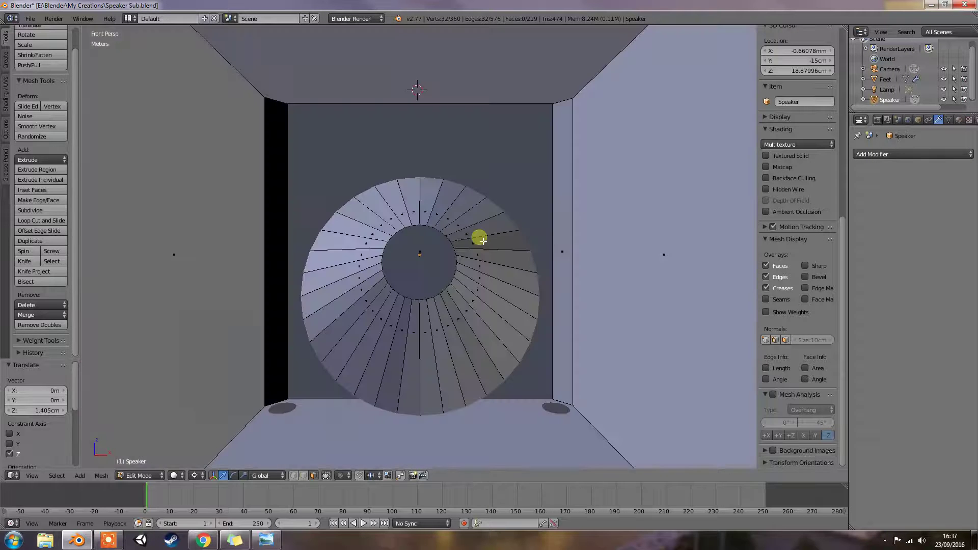
scroll(483, 241, down, 3)
key(KP_5)
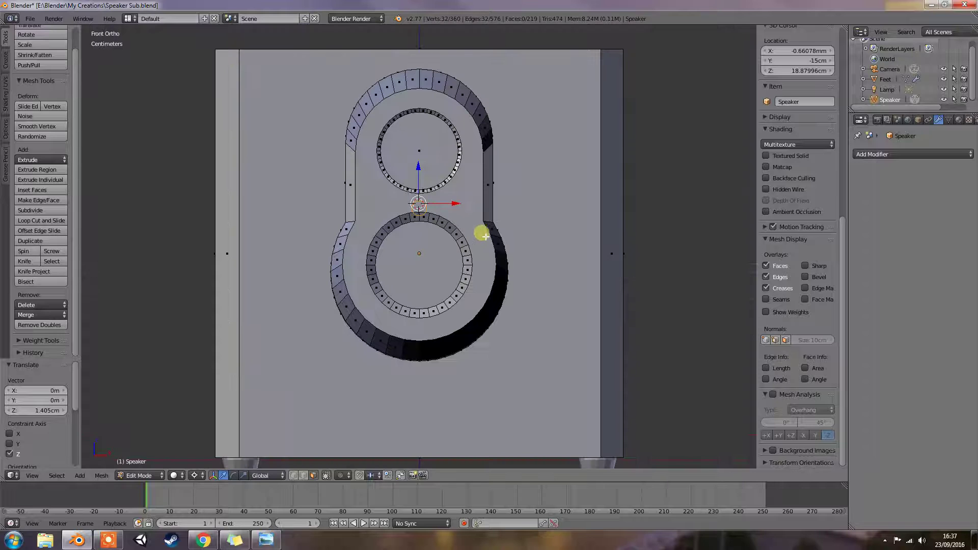
key(shift+s)
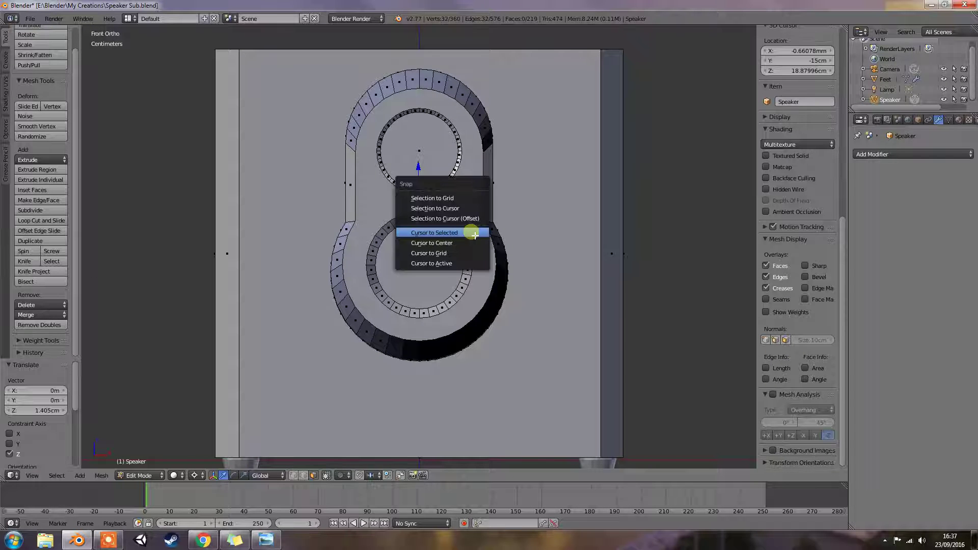
click(473, 232)
- Move the small circle up 3.31 mm along Z in the front view to centre it around the 3D cursor
middle_drag(473, 230, 454, 225)
scroll(430, 225, up, 4)
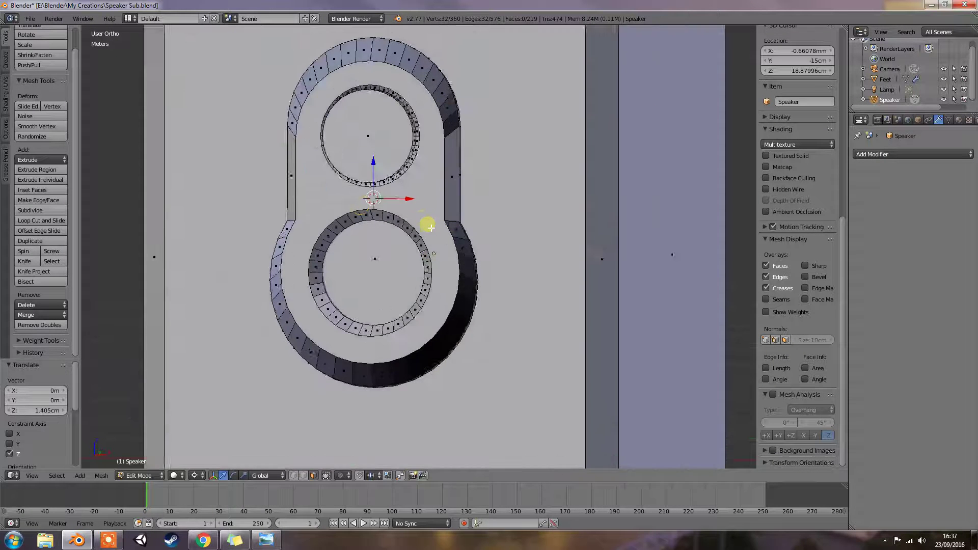
key(KP_1)
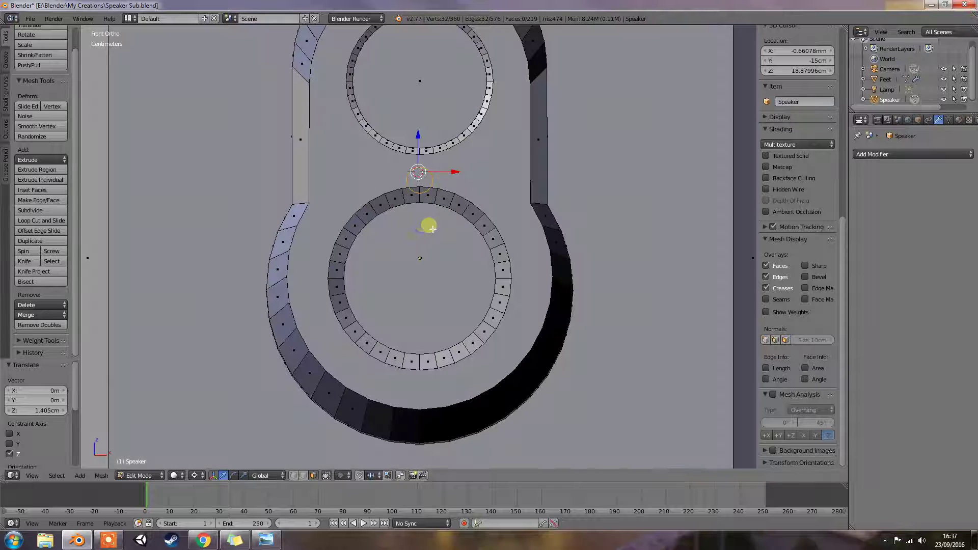
scroll(439, 186, up, 1)
scroll(440, 186, up, 1)
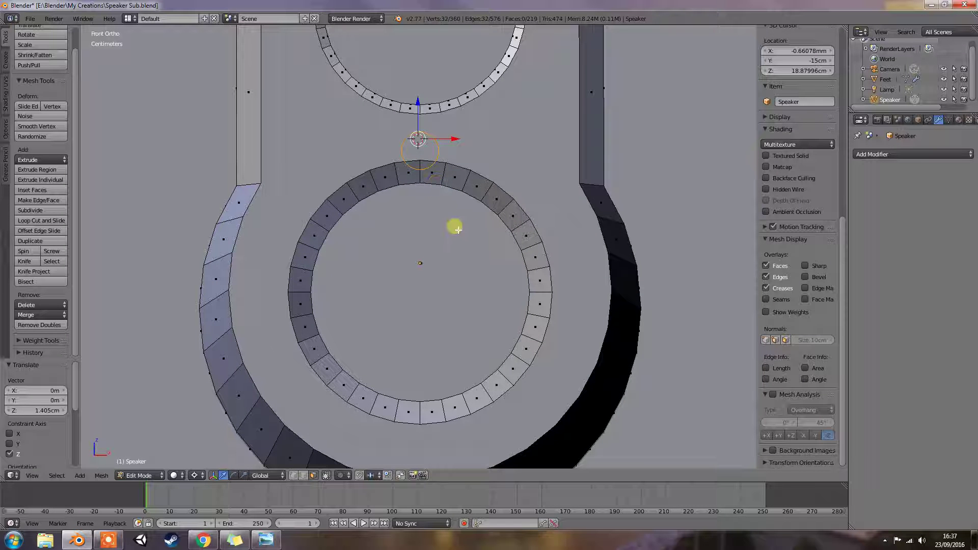
key(g)
key(z)
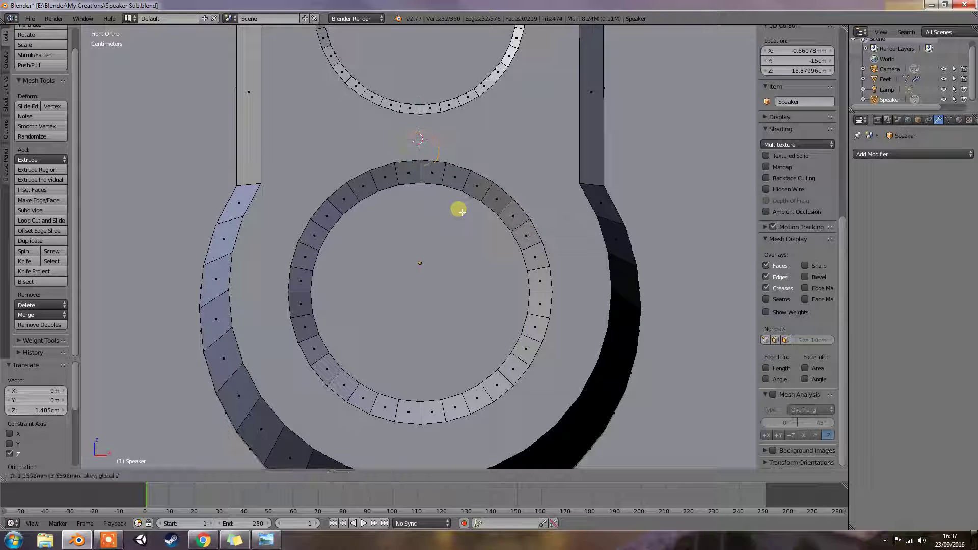
click(460, 211)
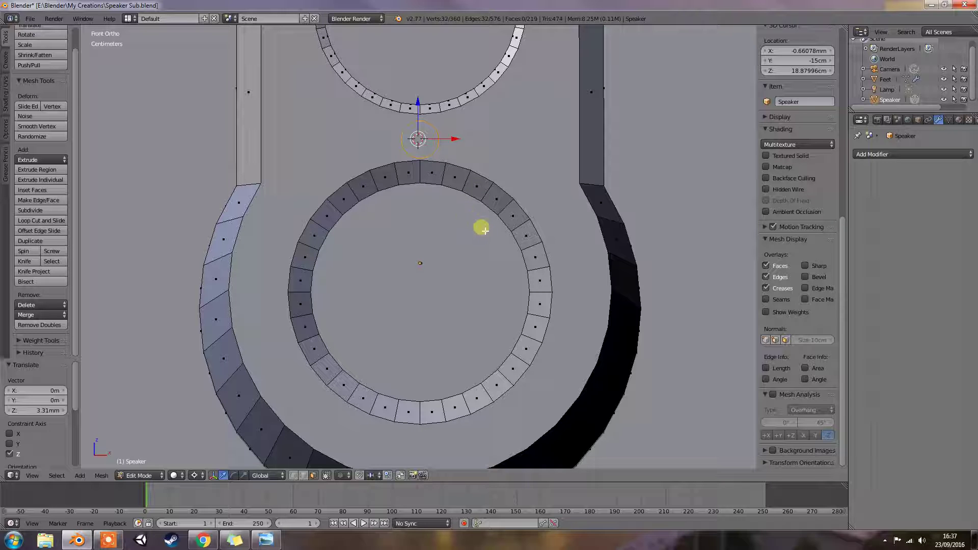
- Shrink the small circle by factors of 0.534 and 0.592 about the 3D cursor, shifting it -0.752 mm along Z in between
key(s)
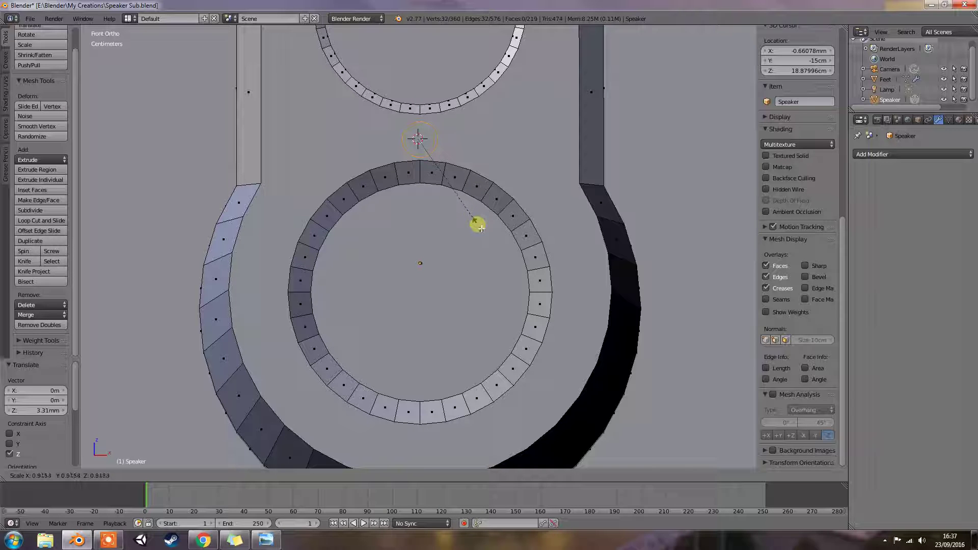
click(460, 190)
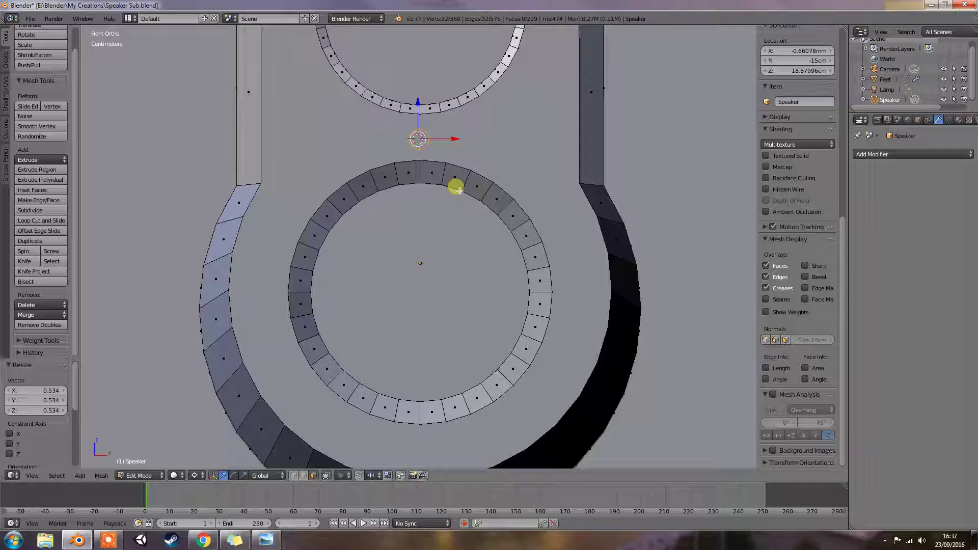
key(g)
key(z)
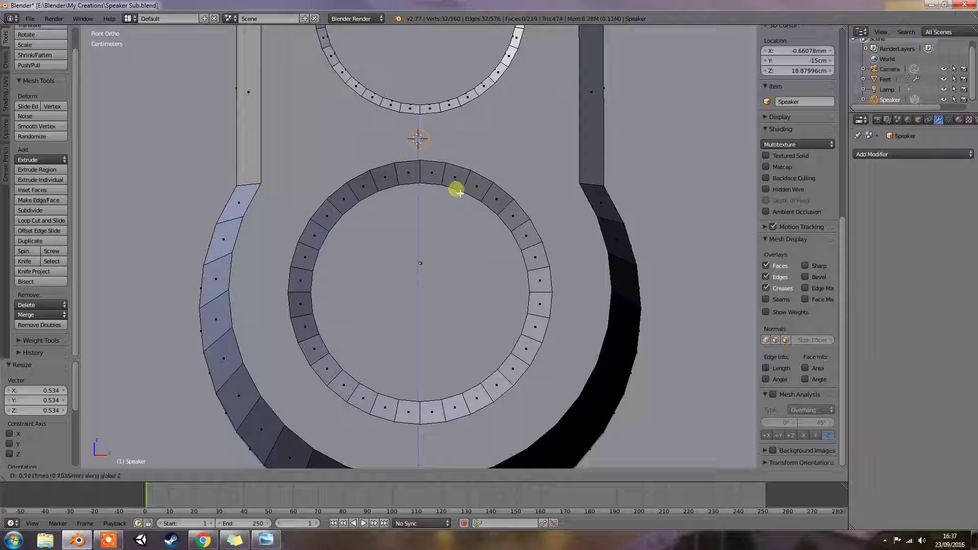
click(460, 190)
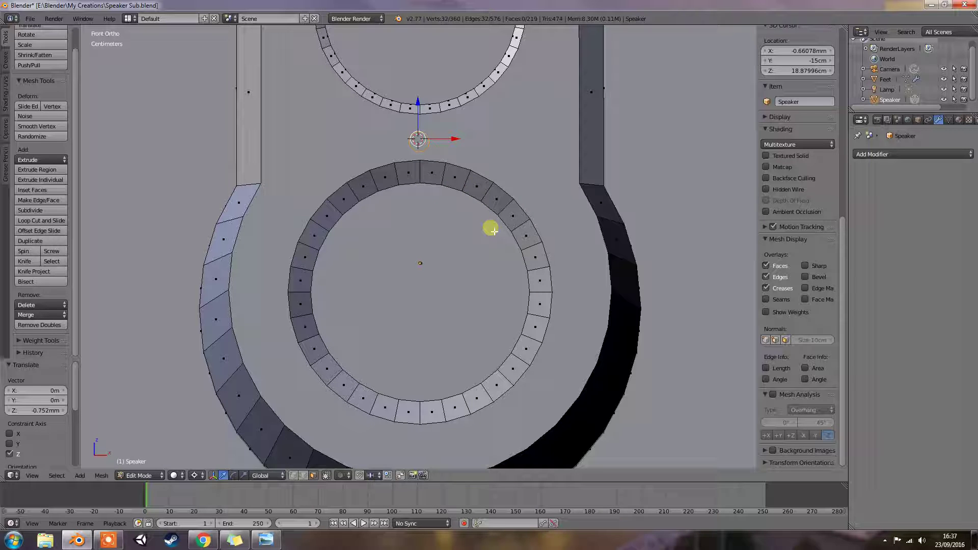
key(s)
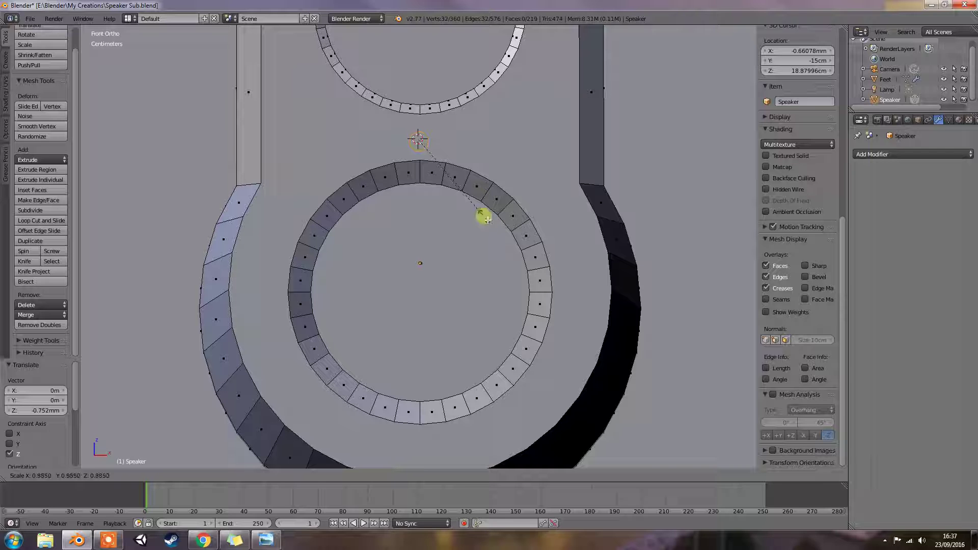
click(463, 192)
- Switch to the reference photo in Windows Photo Viewer and examine the small light between the subwoofer's knob and port close up
mouse_move(483, 198)
middle_down()
mouse_move(462, 199)
mouse_move(487, 197)
middle_up()
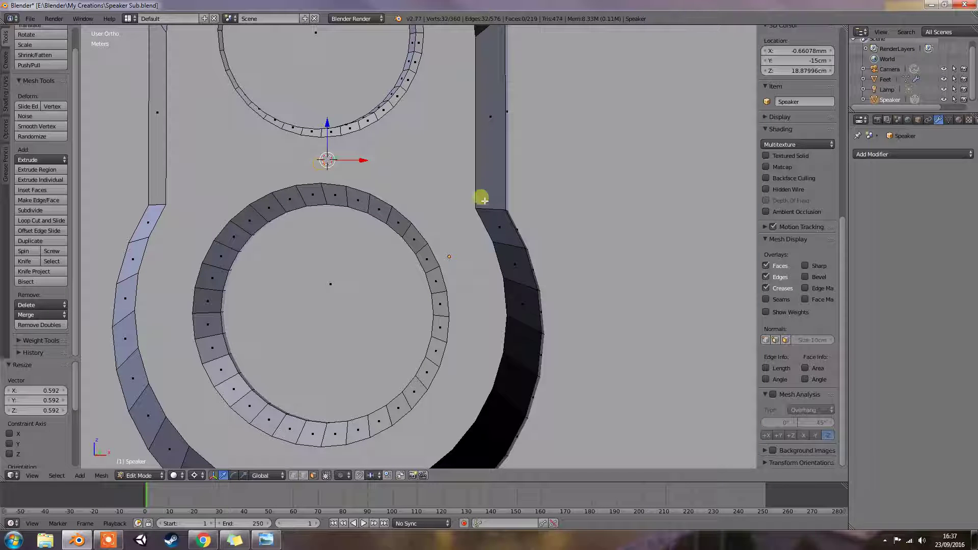
click(266, 540)
drag(286, 37, 651, 9)
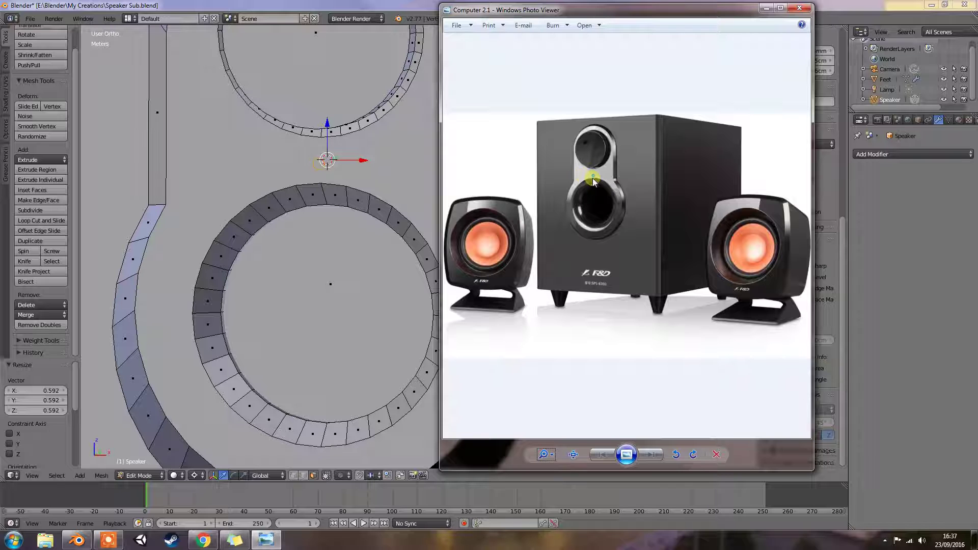
click(548, 450)
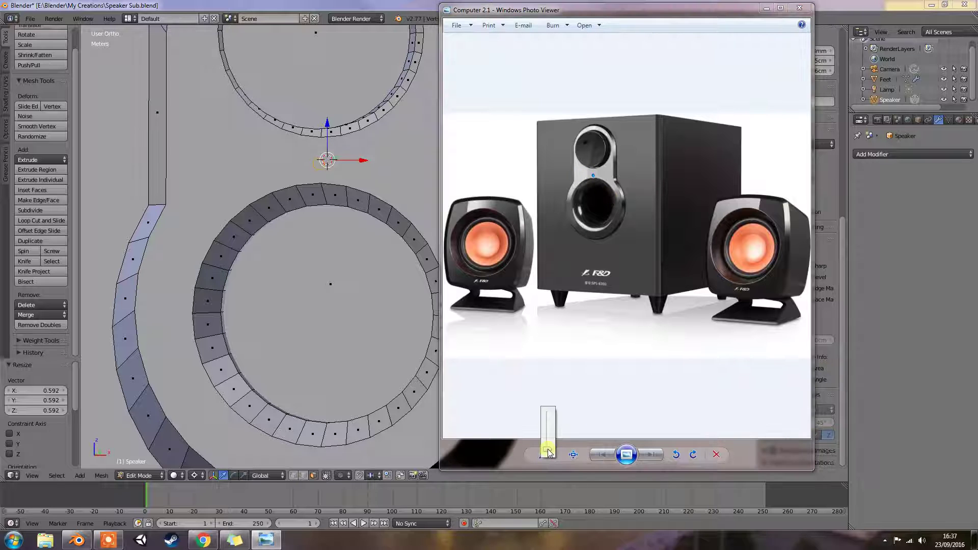
drag(550, 450, 557, 438)
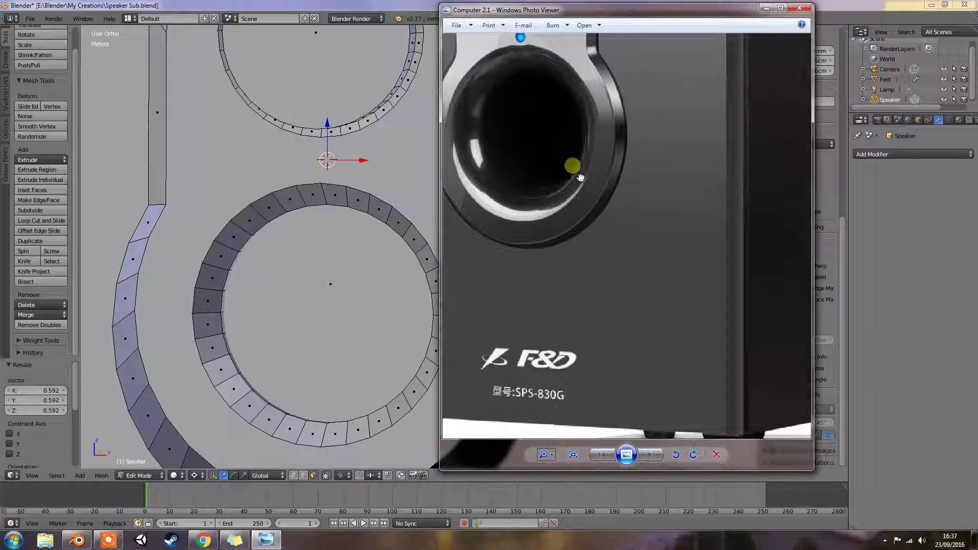
drag(580, 175, 638, 289)
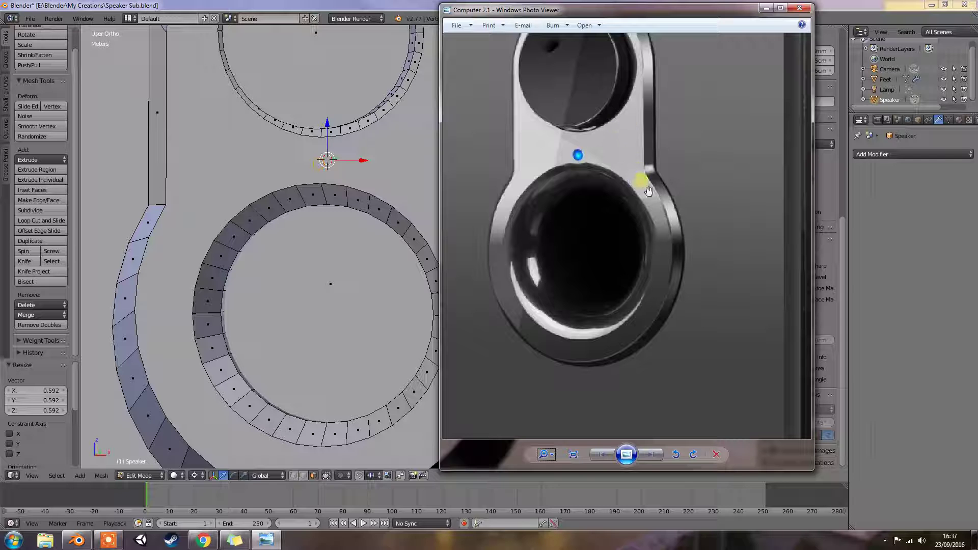
drag(719, 9, 0, 12)
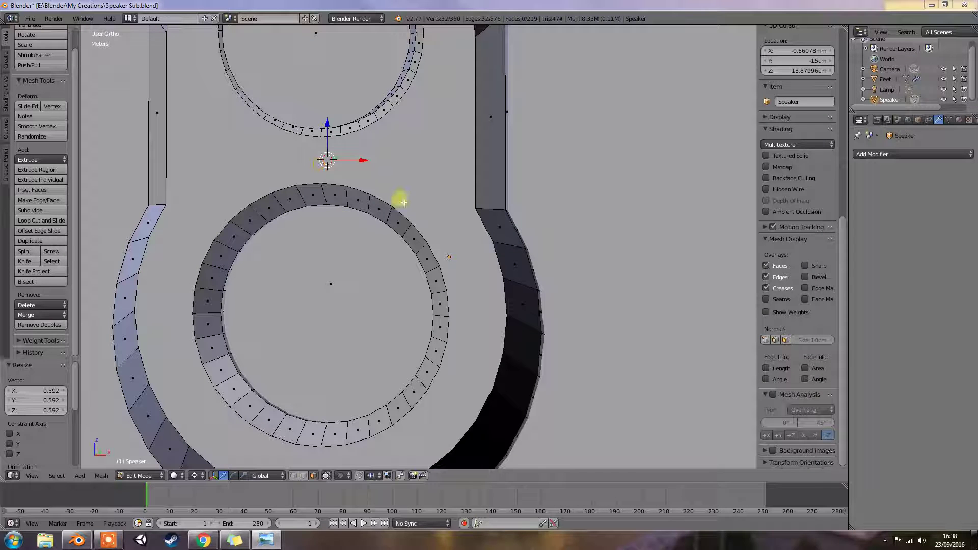
middle_drag(415, 212, 393, 217)
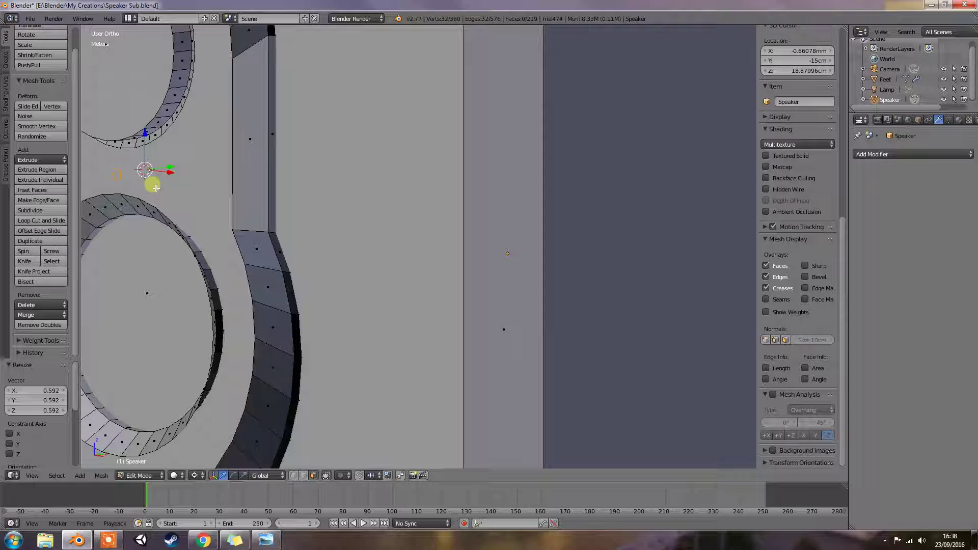
key(g)
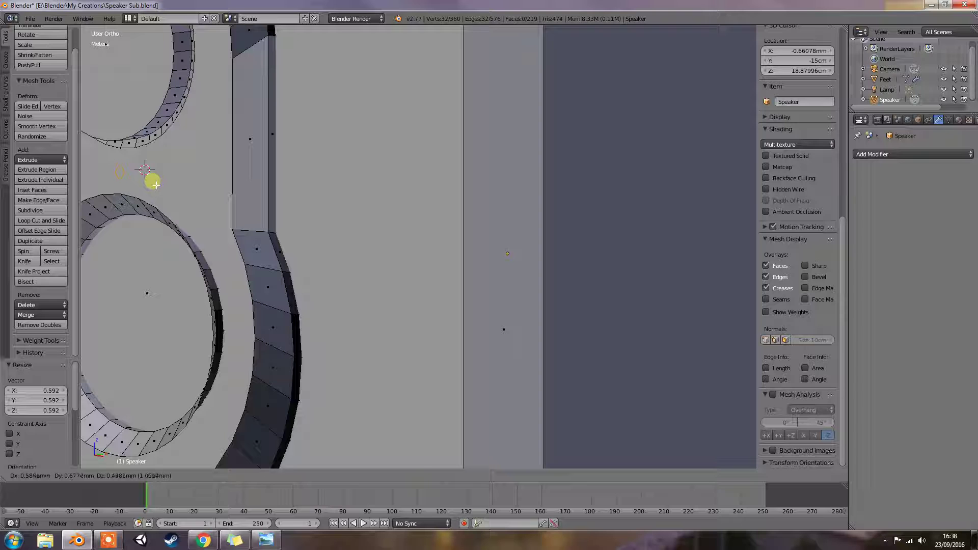
right_click(155, 185)
middle_drag(154, 194, 191, 202)
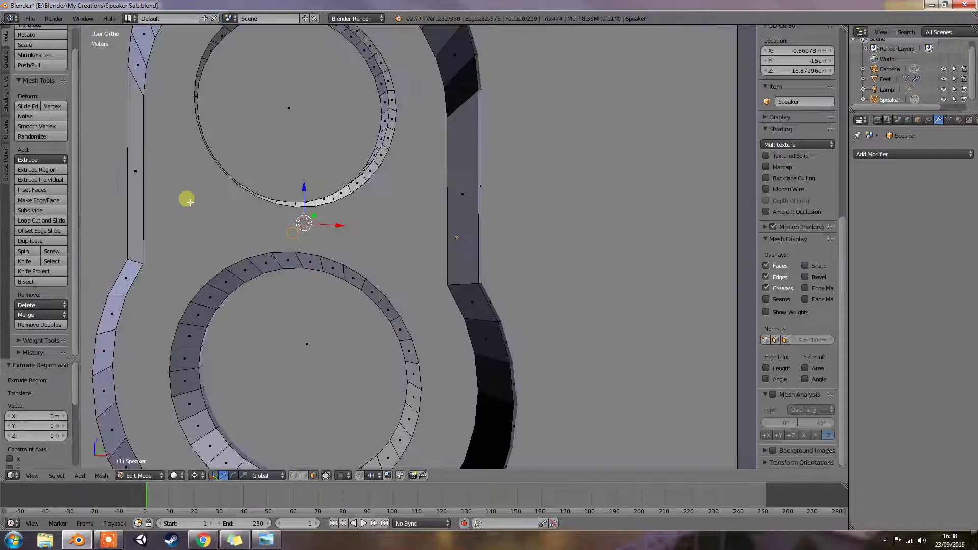
- Select the small circle's edge loop between knob and port in edge mode and extrude it 1.844 mm along Y
right_click(299, 238)
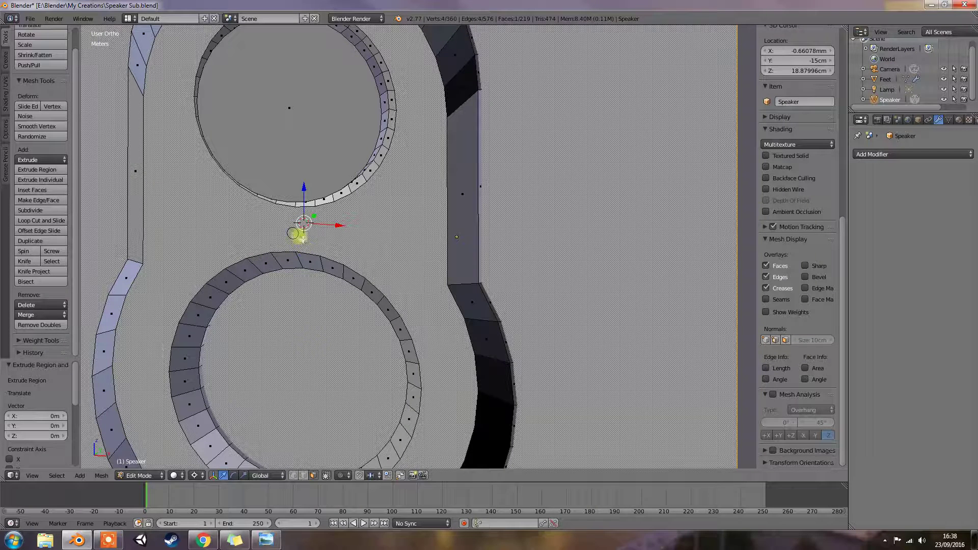
click(304, 475)
right_click(304, 245)
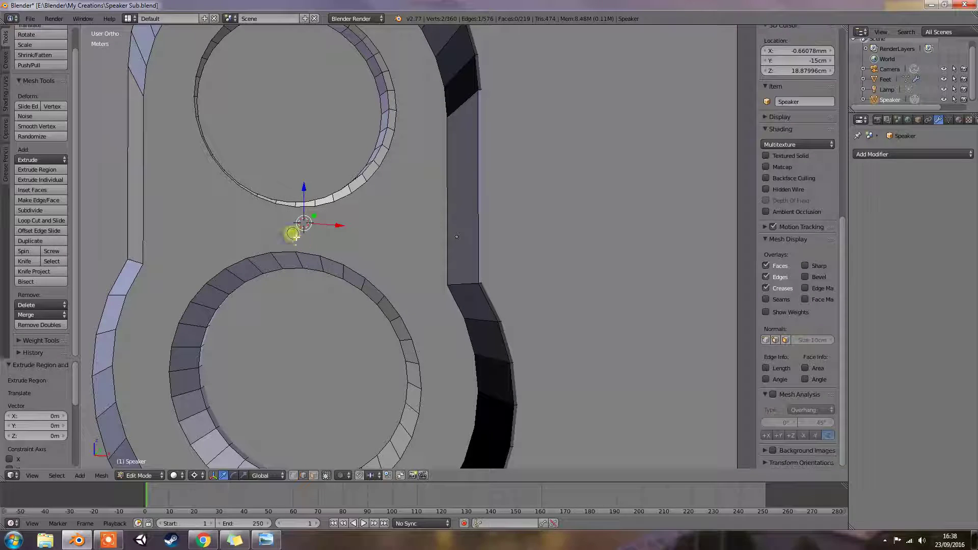
alt+right_click(313, 249)
scroll(315, 240, up, 4)
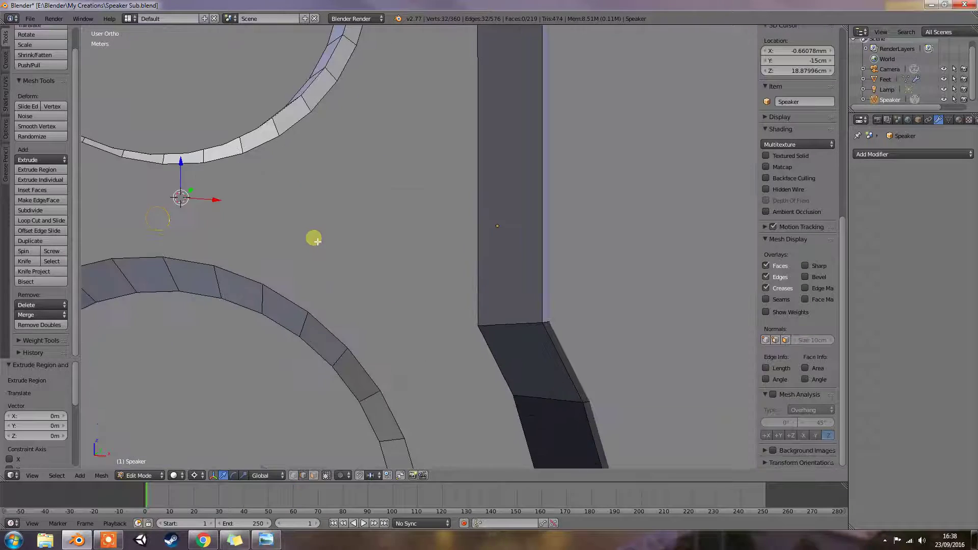
middle_drag(318, 246, 339, 261)
key(e)
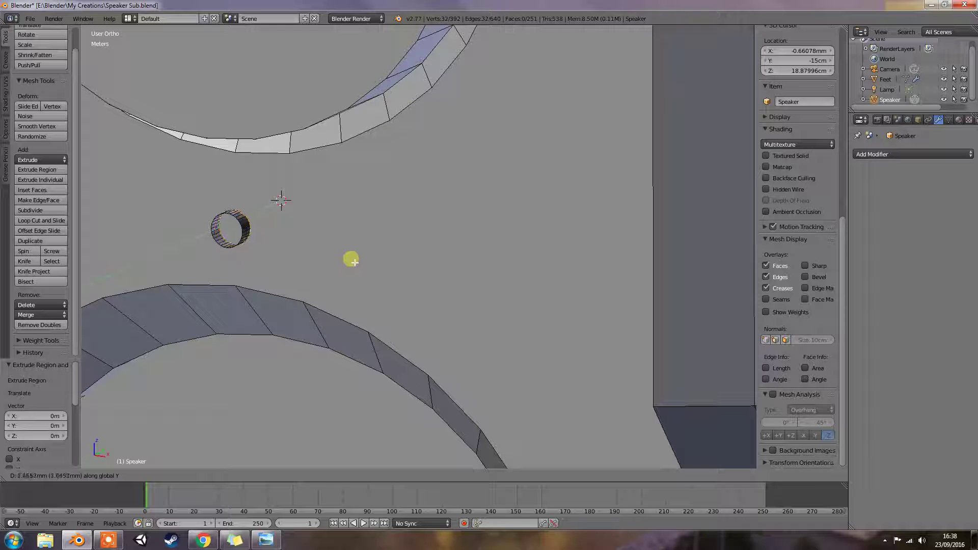
click(355, 262)
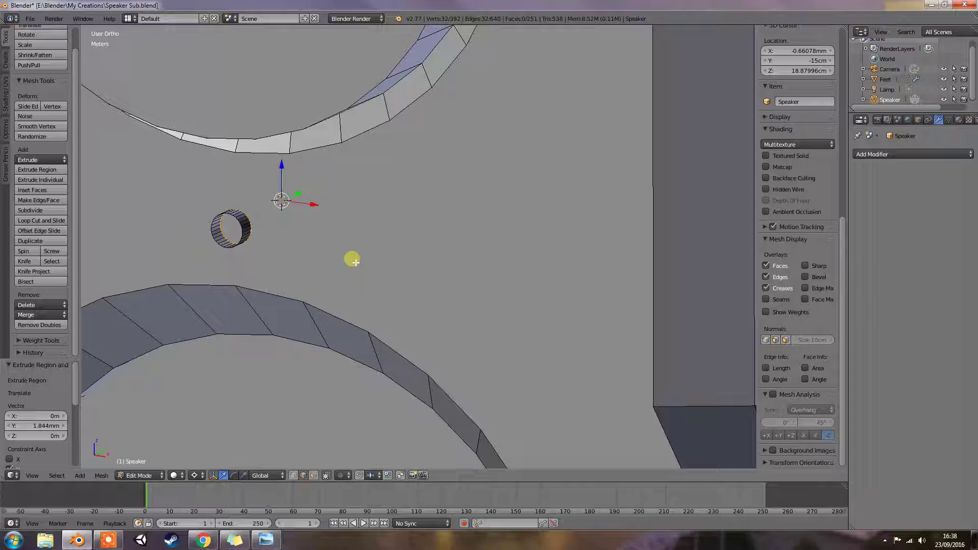
- Select the front edge loop of the small extruded ring and fill it with a face
right_click(221, 218)
middle_drag(235, 238, 242, 257)
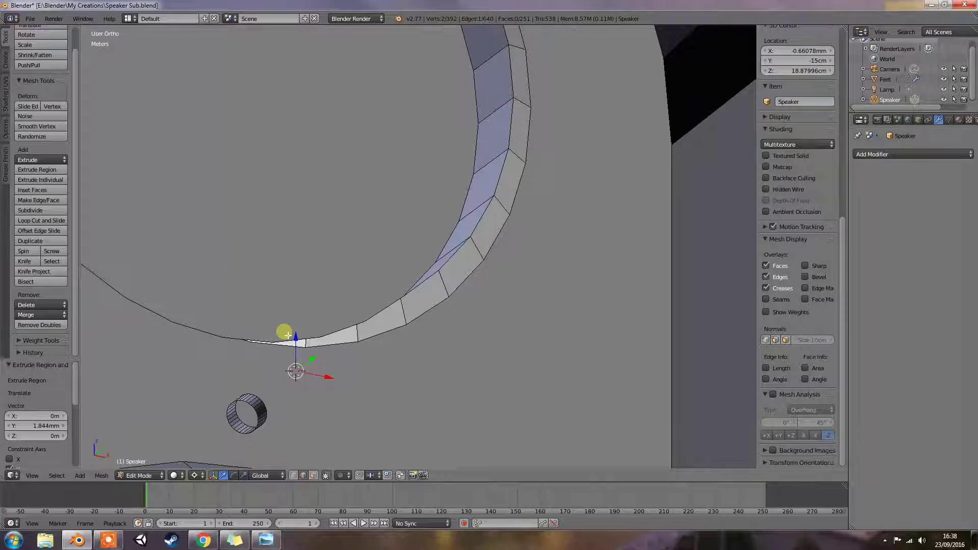
shift+middle_drag(288, 335, 292, 297)
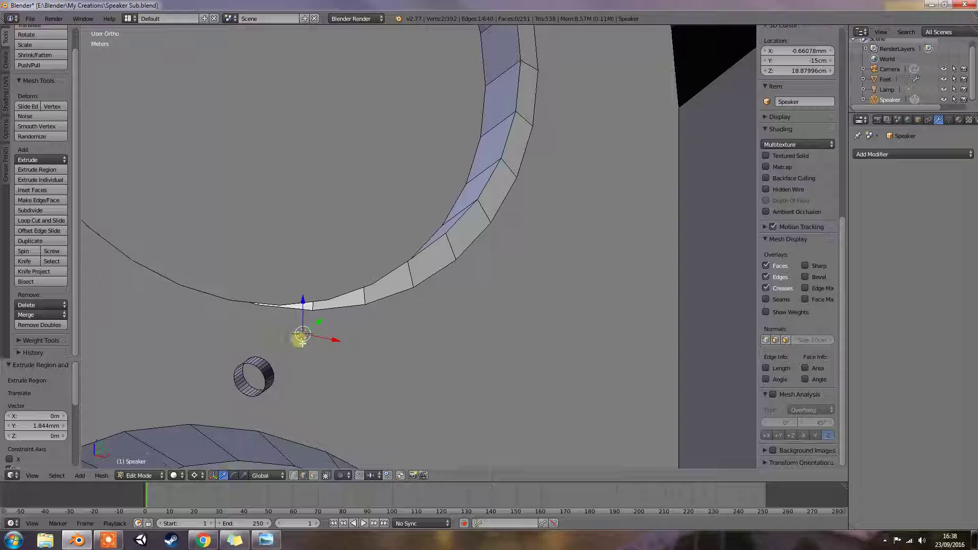
alt+right_click(248, 397)
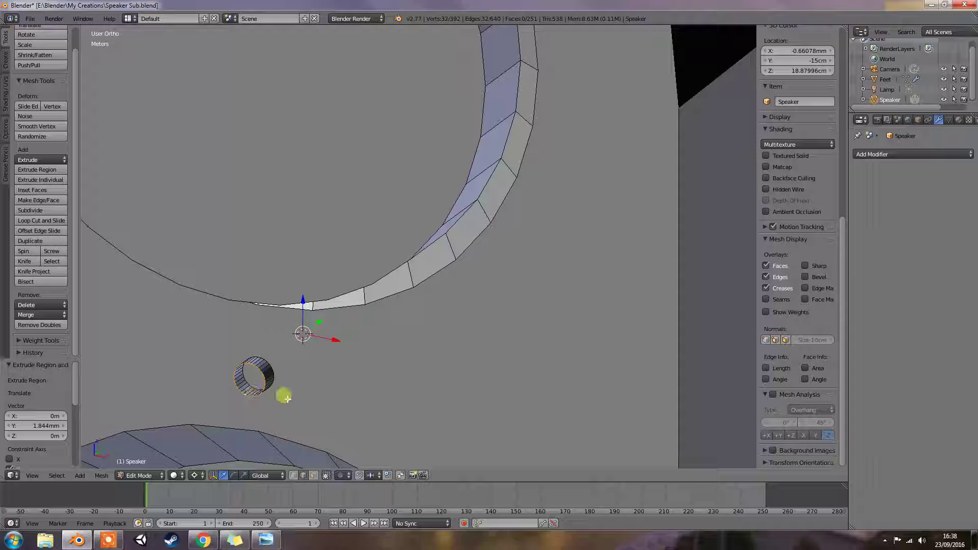
key(f)
scroll(289, 396, down, 4)
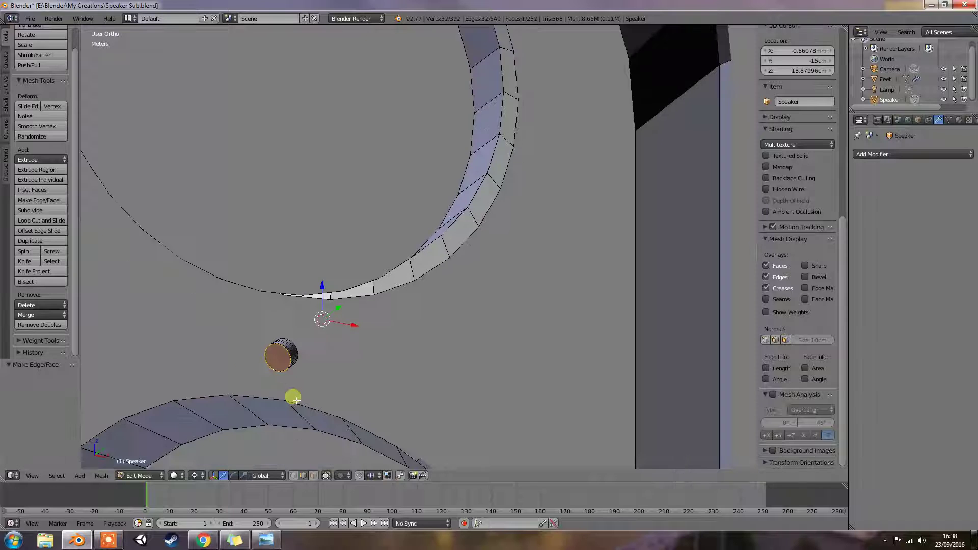
- In the side view, select the whole small light cylinder and move it 0.901 mm along Y into the panel
key(KP_1)
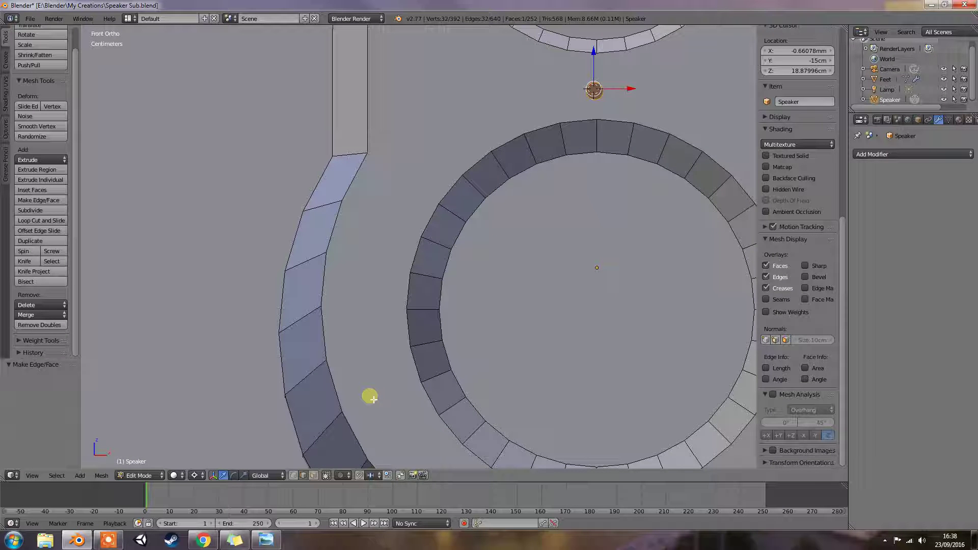
scroll(388, 373, down, 4)
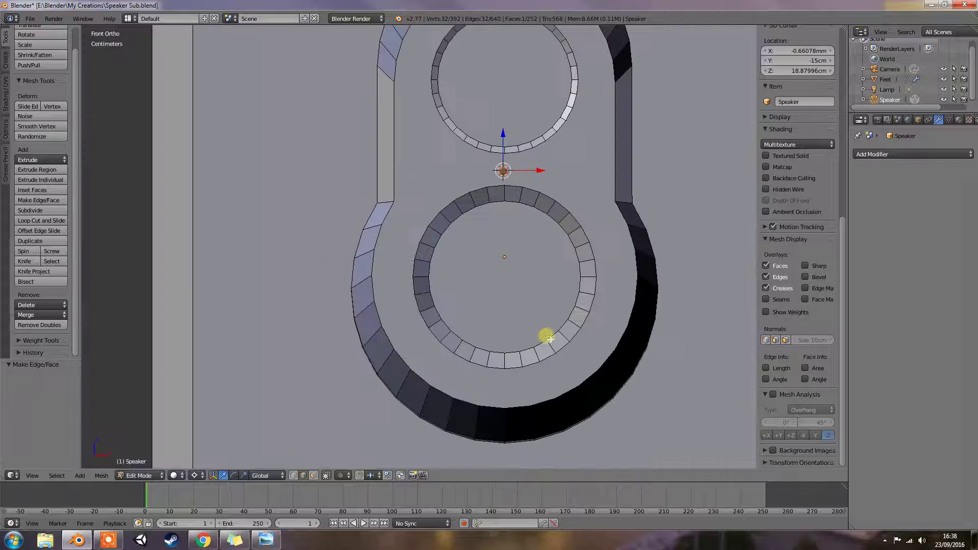
scroll(476, 341, down, 3)
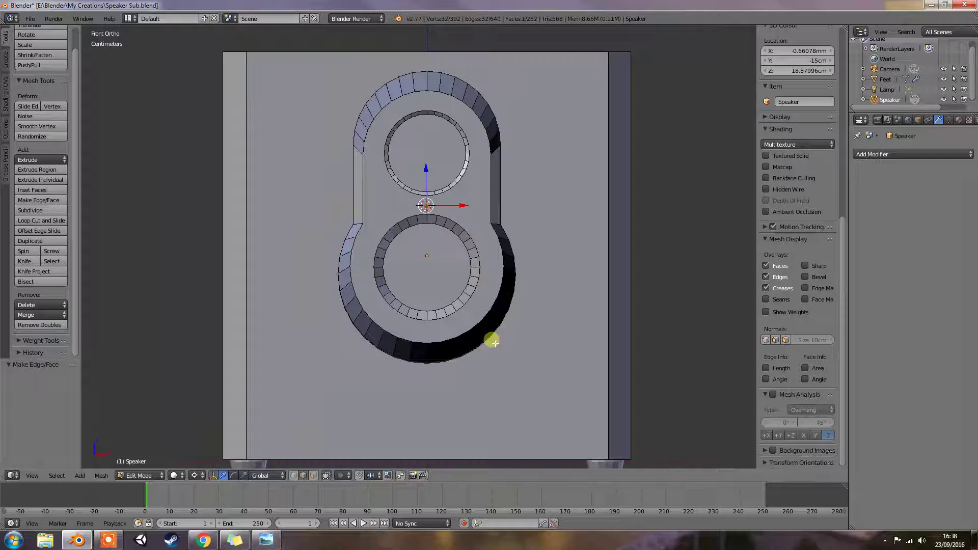
key(KP_6)
key(KP_6)
key(KP_6)
key(KP_6)
key(KP_6)
key(KP_6)
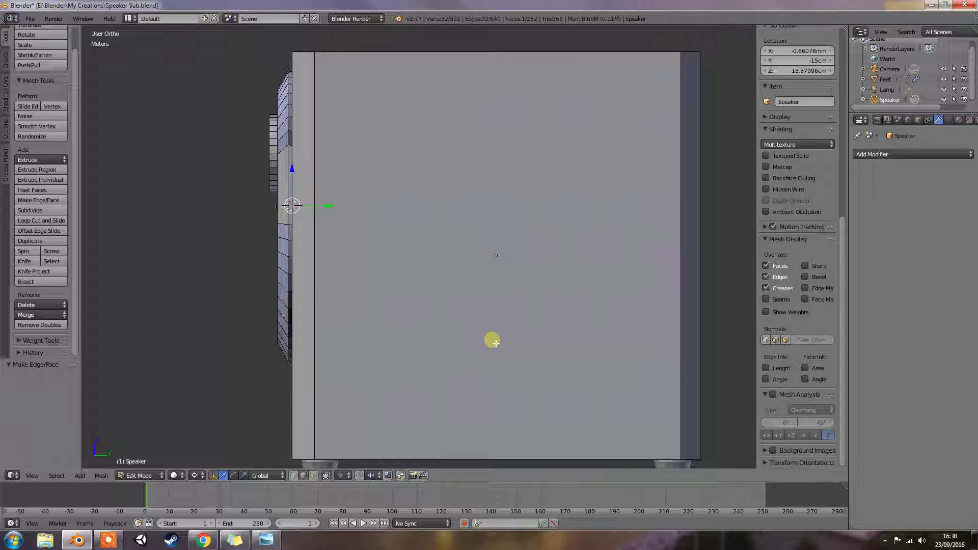
scroll(347, 257, up, 4)
shift+middle_drag(297, 246, 484, 290)
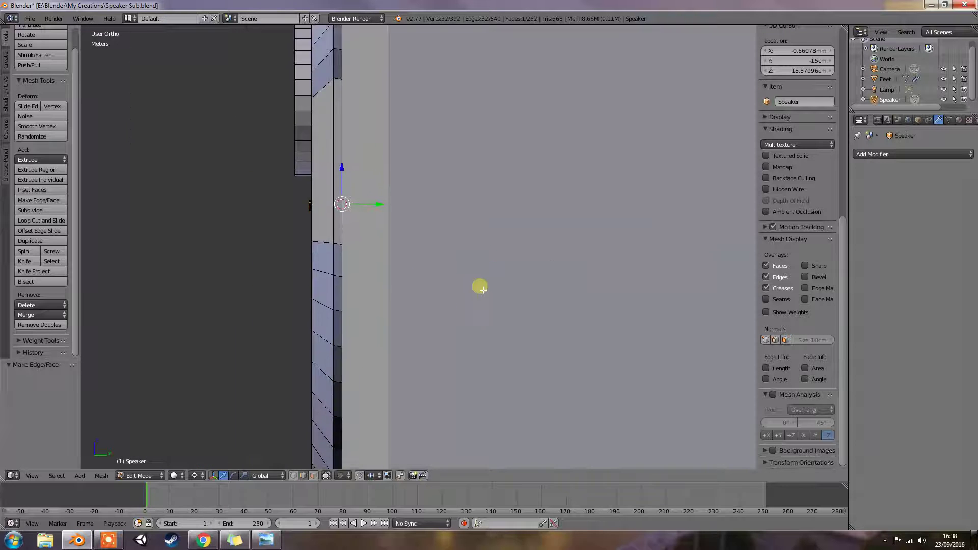
scroll(362, 246, up, 2)
shift+middle_drag(299, 240, 398, 266)
scroll(338, 239, up, 3)
scroll(353, 239, up, 4)
scroll(375, 233, up, 2)
shift+middle_drag(309, 231, 364, 281)
scroll(357, 268, up, 2)
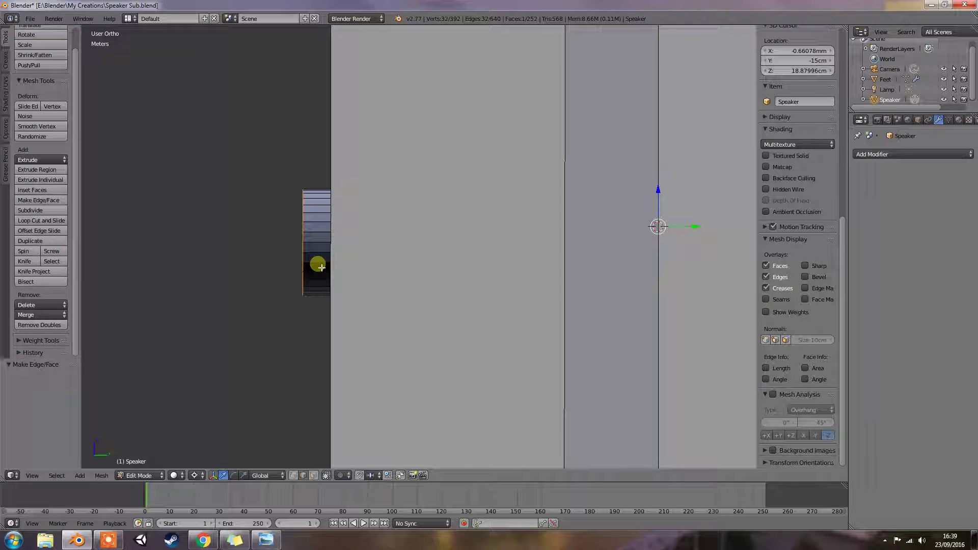
key(l)
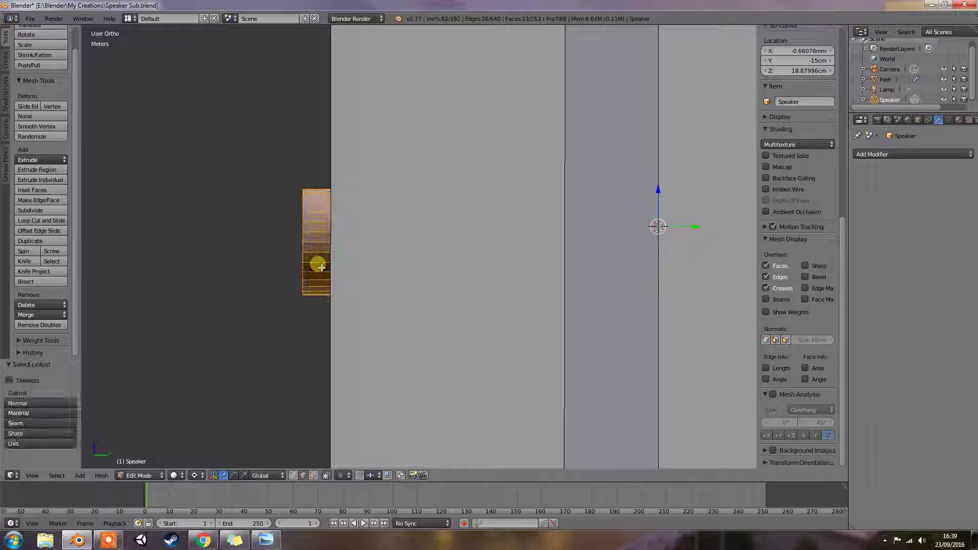
key(g)
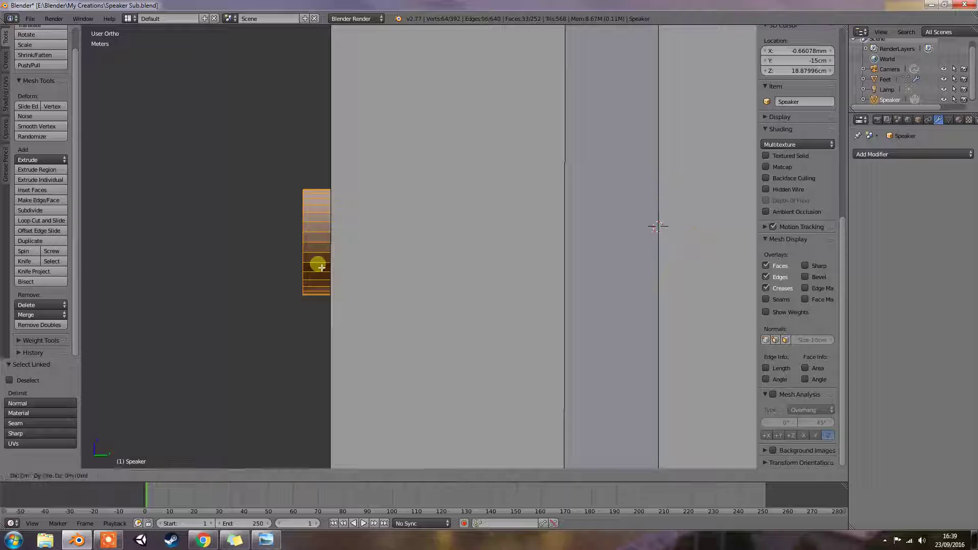
key(y)
drag(335, 270, 348, 272)
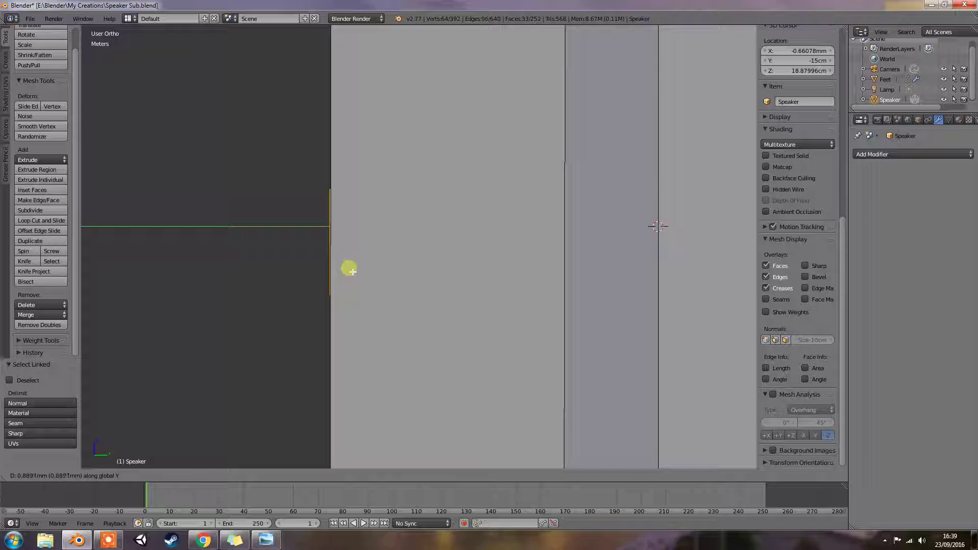
drag(351, 270, 349, 269)
- Compare the modelled light's placement with the light between knob and port in the reference photo in Windows Photo Viewer, zoomed in
scroll(349, 271, down, 6)
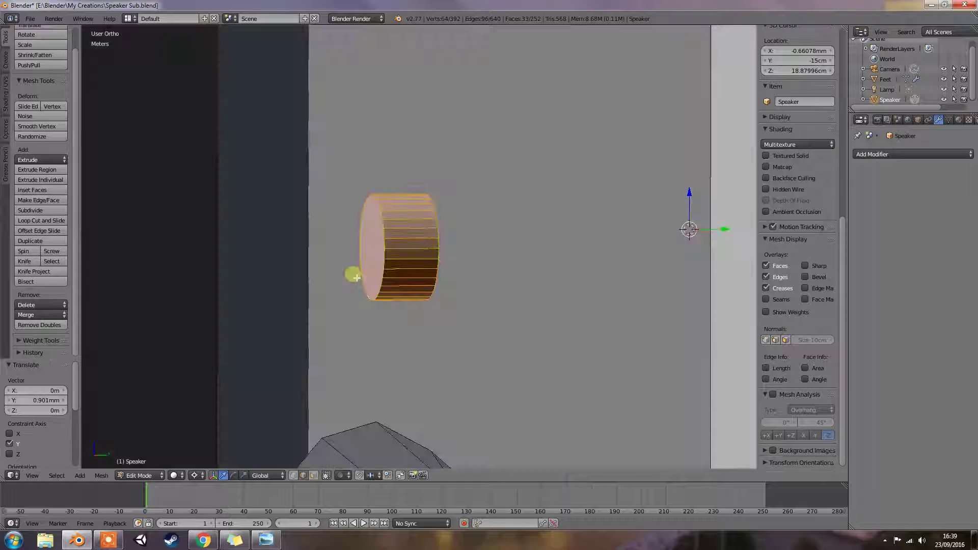
scroll(431, 281, down, 8)
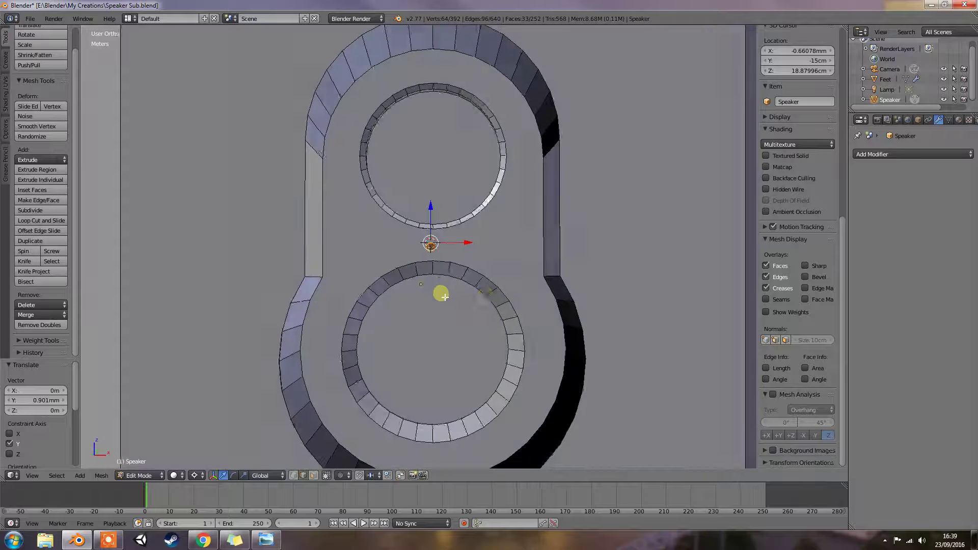
middle_drag(438, 292, 434, 291)
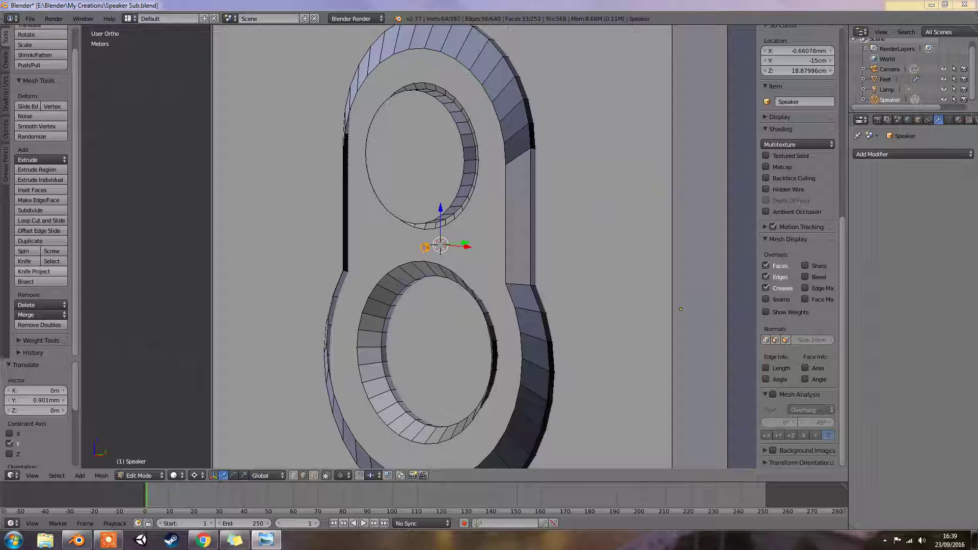
drag(0, 30, 696, 30)
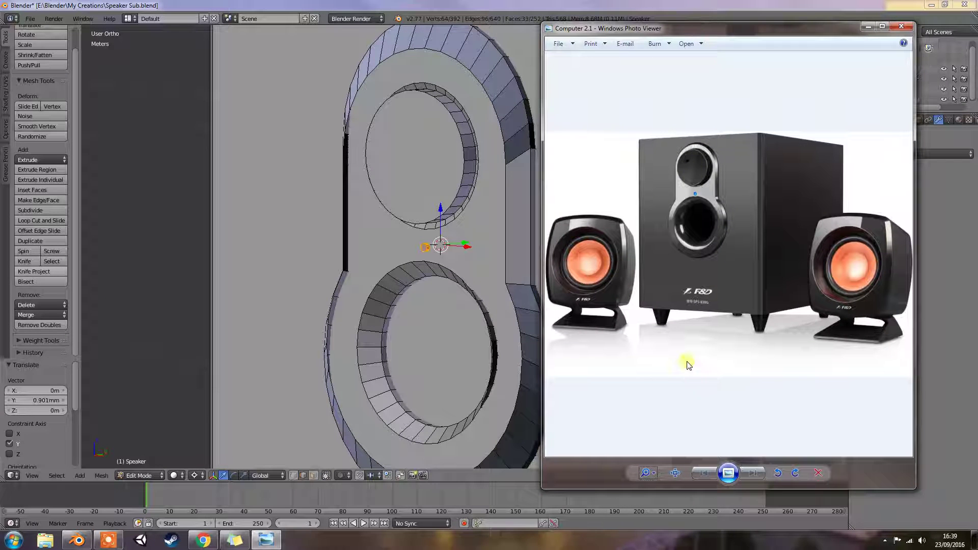
click(655, 474)
drag(648, 467, 651, 454)
drag(654, 285, 691, 429)
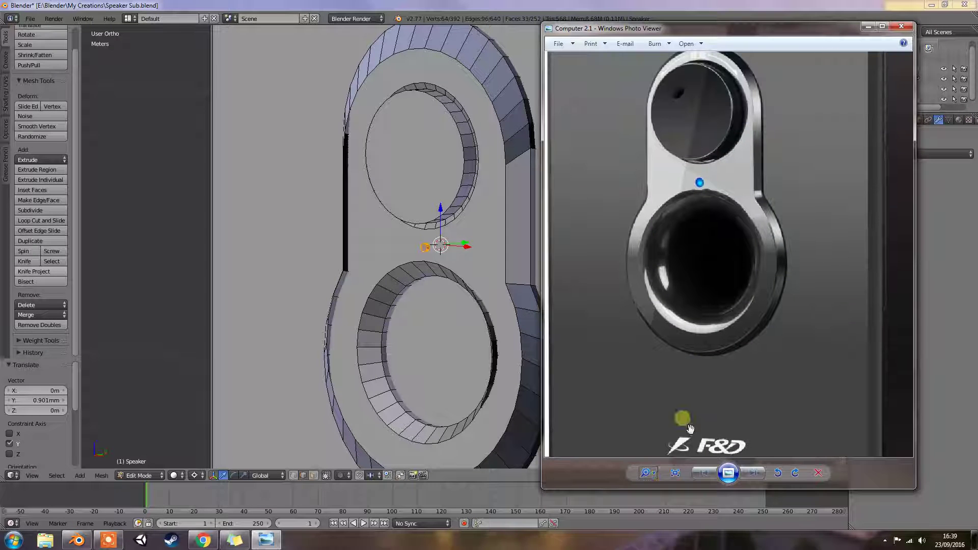
click(646, 477)
mouse_move(649, 470)
mouse_down()
mouse_move(649, 462)
mouse_move(653, 471)
mouse_up()
drag(672, 294, 686, 324)
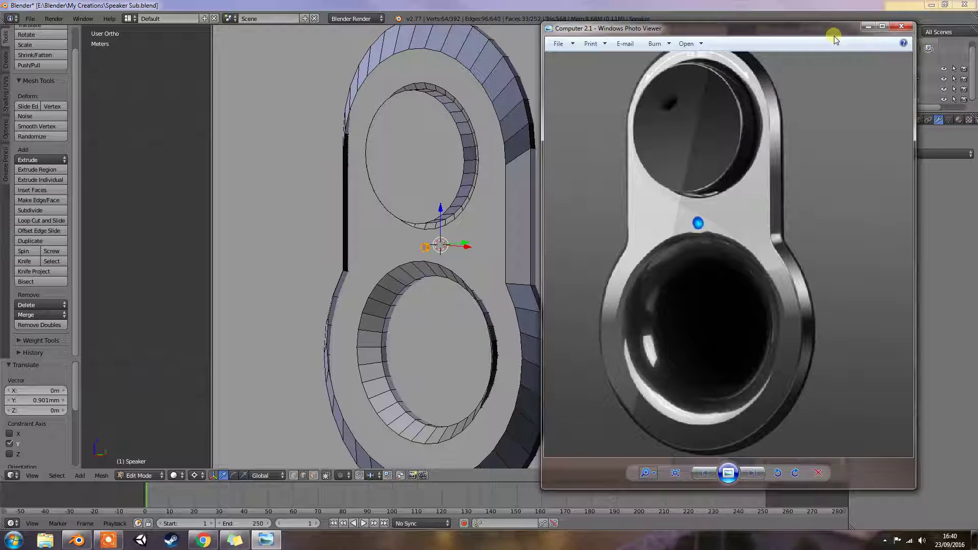
click(868, 26)
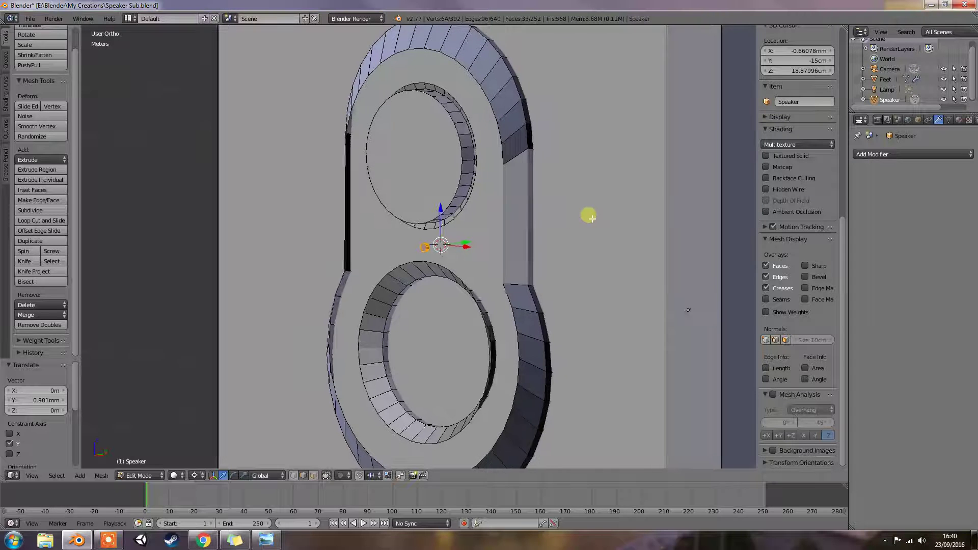
- Move the small light cylinder -0.972 mm along Z in the front view, closer to the port ring
middle_drag(589, 212, 631, 214)
key(KP_1)
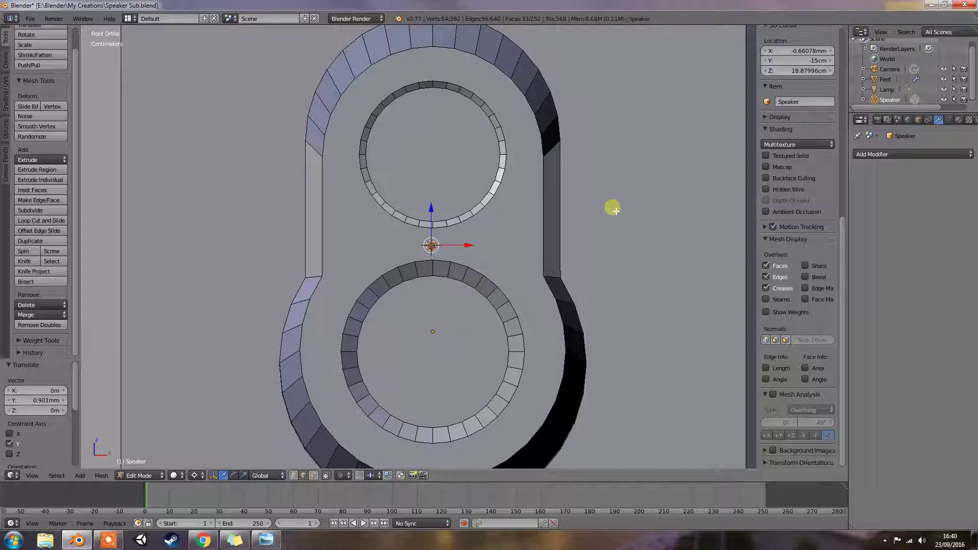
scroll(438, 266, up, 4)
scroll(455, 277, up, 3)
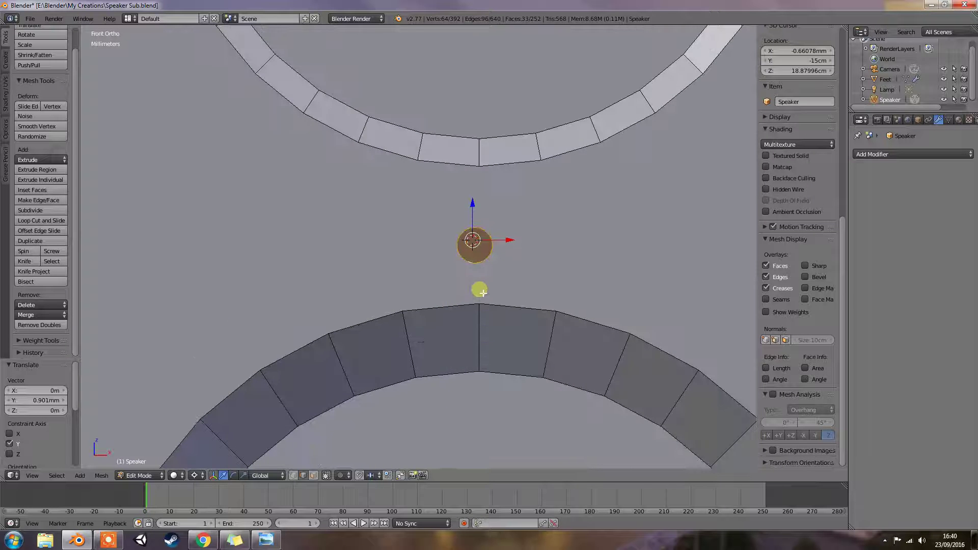
scroll(524, 266, up, 1)
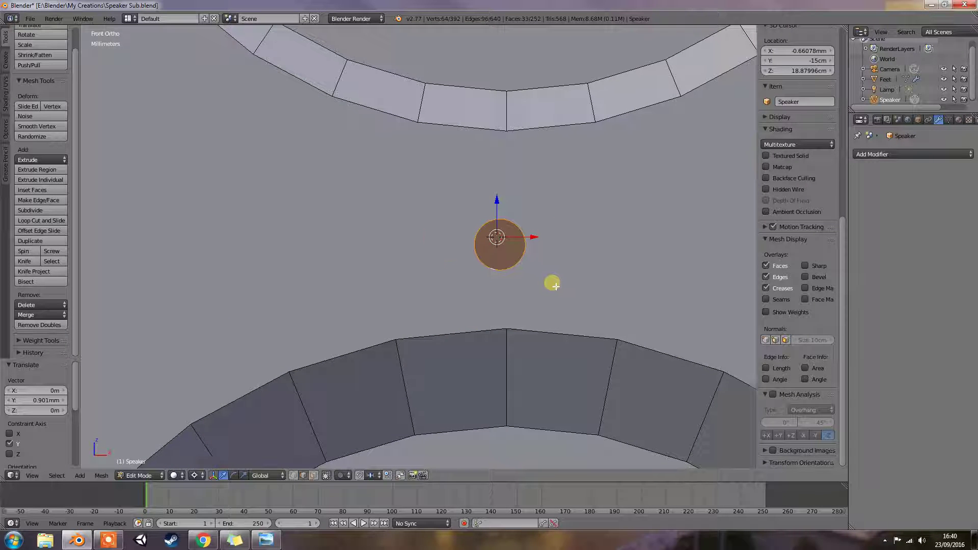
scroll(552, 279, up, 1)
scroll(475, 272, up, 2)
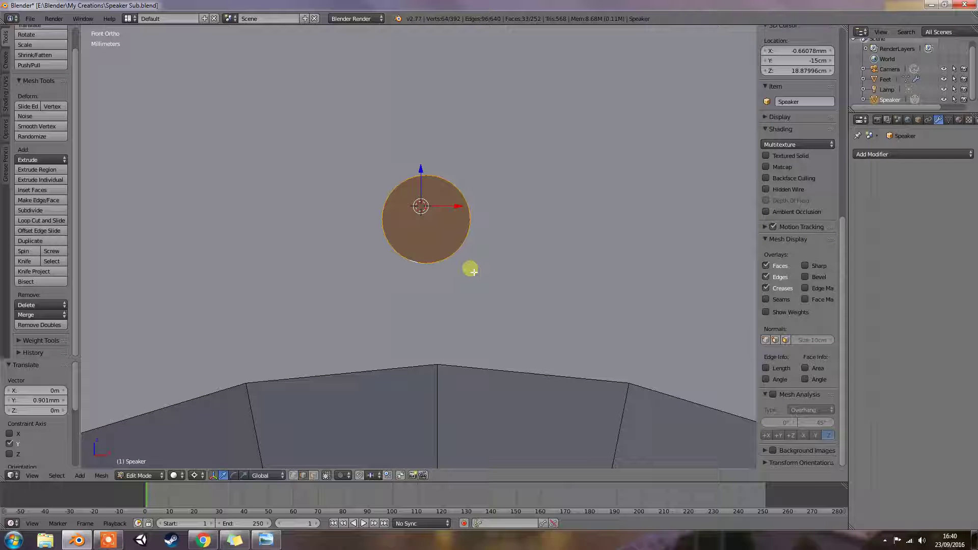
key(g)
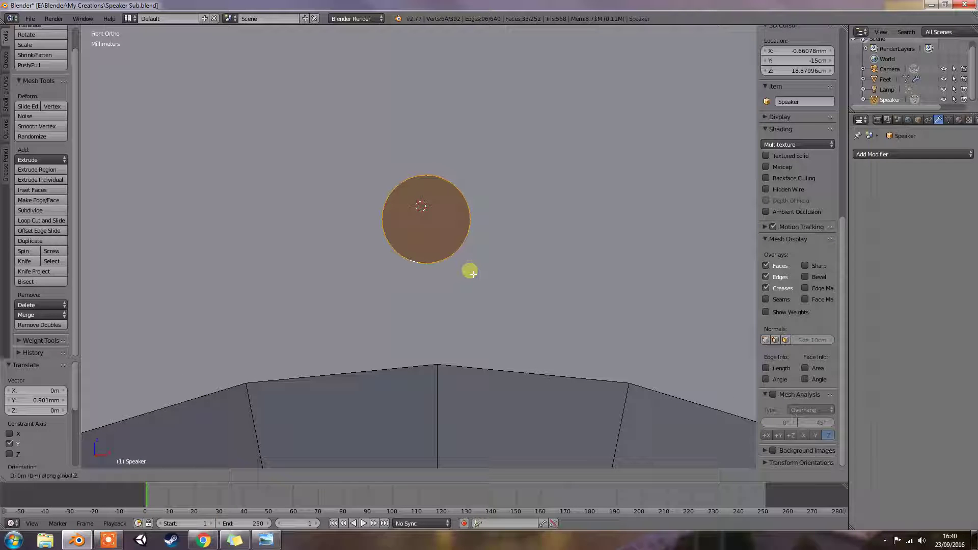
click(470, 288)
scroll(471, 296, down, 5)
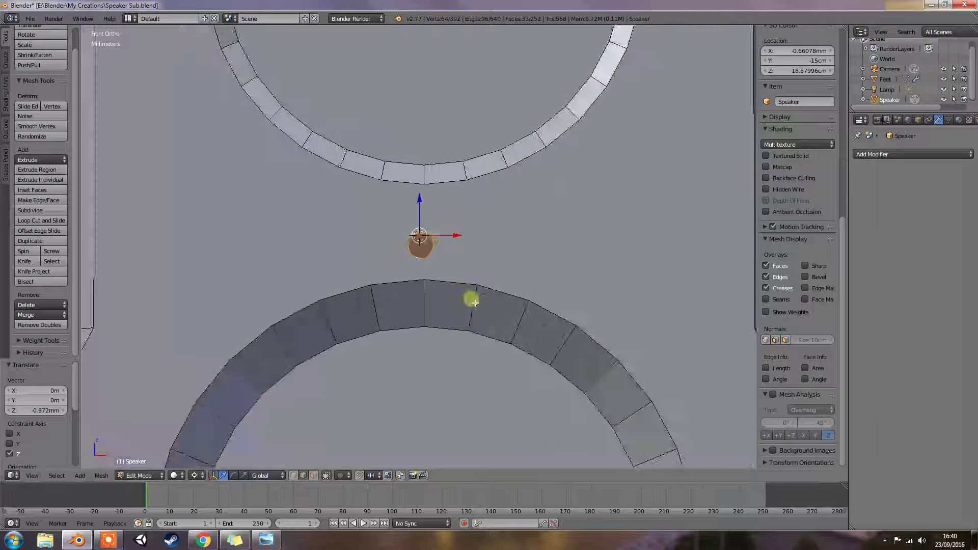
scroll(454, 290, up, 6)
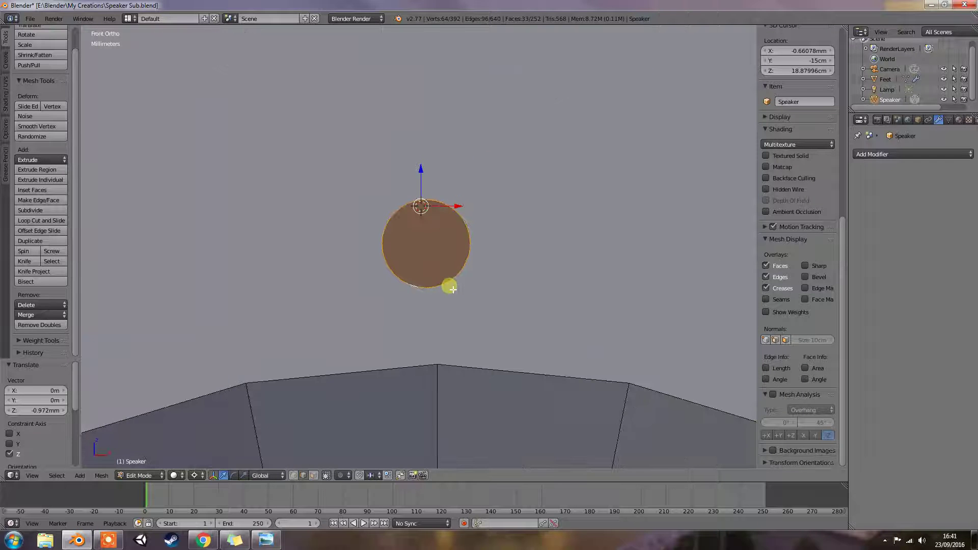
- Move the selected light cylinder 0.365 mm along X towards the panel's centre line
key(g)
key(x)
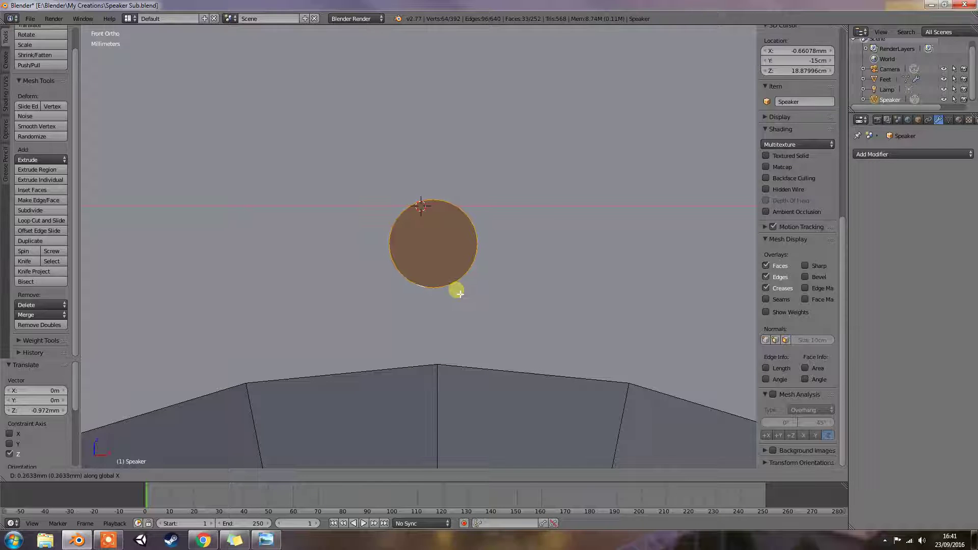
click(461, 290)
scroll(473, 288, down, 2)
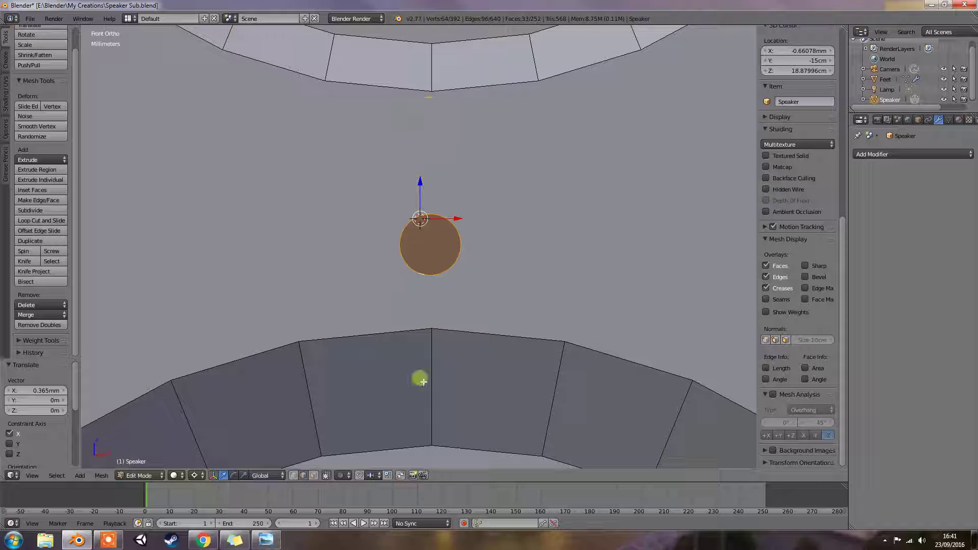
scroll(445, 285, down, 8)
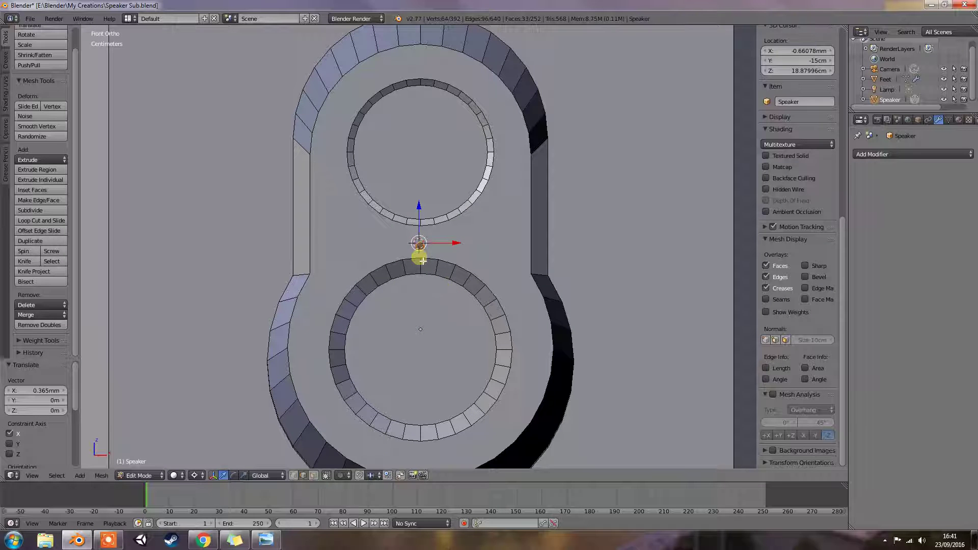
- Create a vertical guide edge joining the port ring's top centre vertex to the knob ring's bottom centre vertex
scroll(423, 312, up, 4)
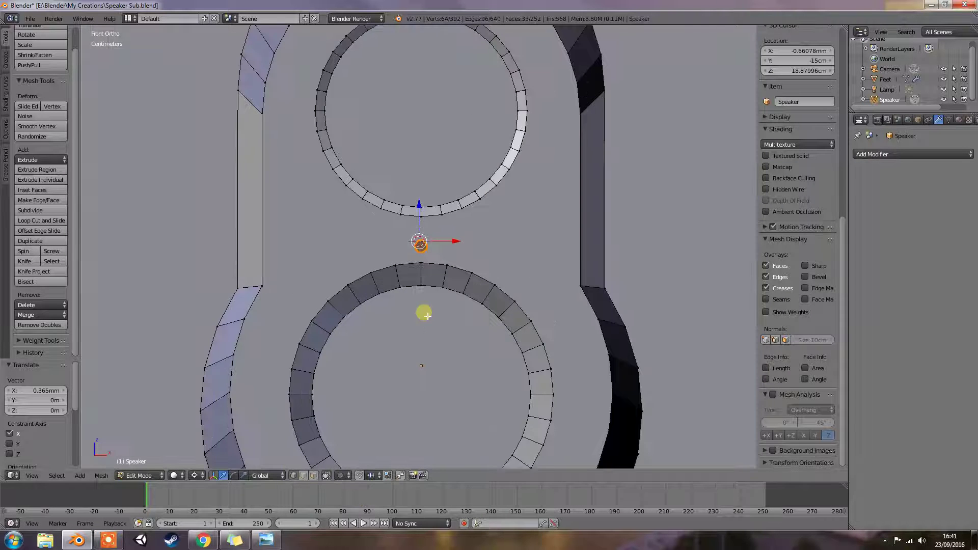
scroll(431, 311, up, 6)
right_click(432, 330)
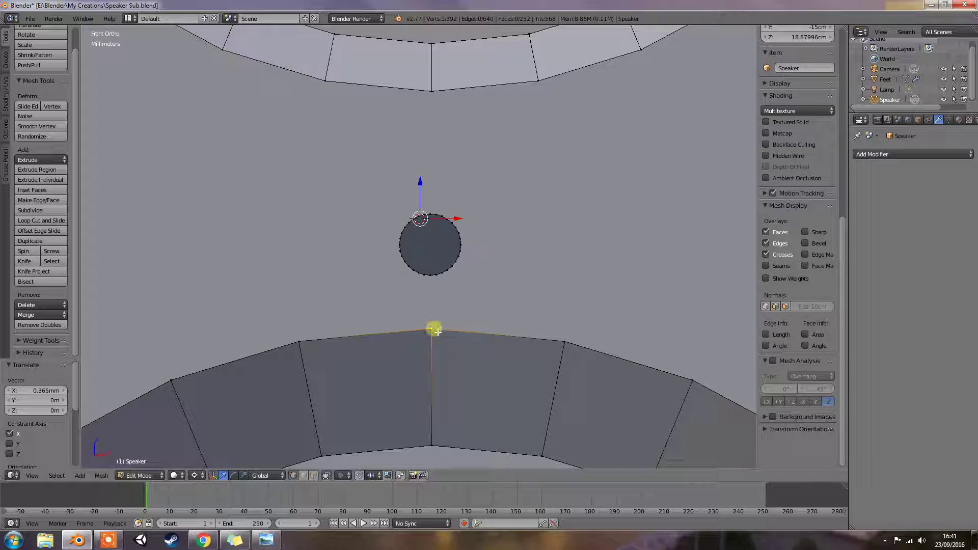
shift+right_click(433, 91)
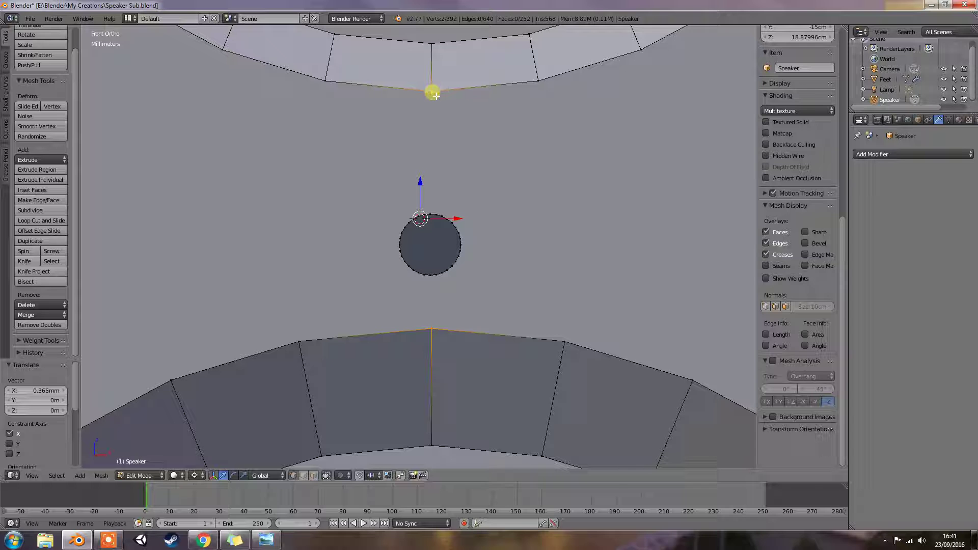
key(f)
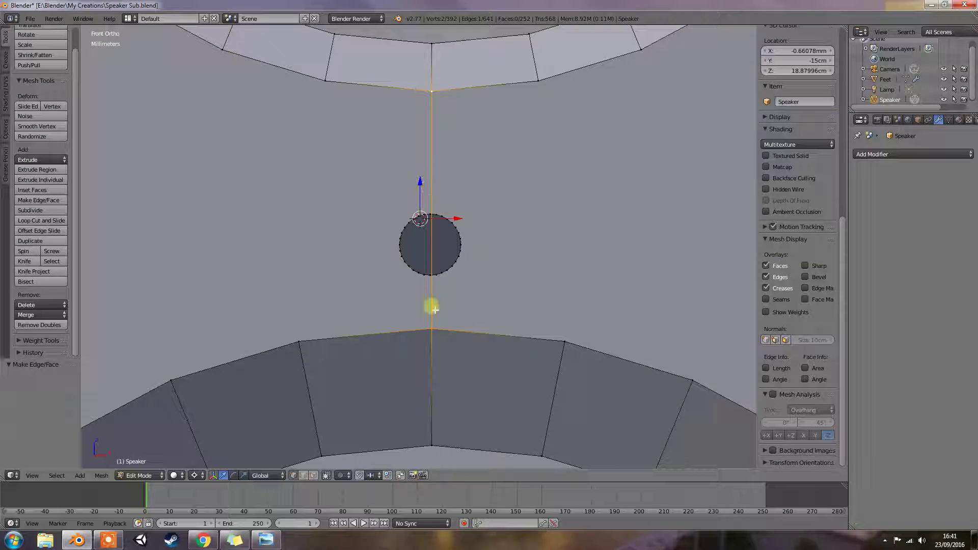
- Select the whole linked light cylinder and move it 90.401 µm along X so it centres on the guide edge
right_click(423, 274)
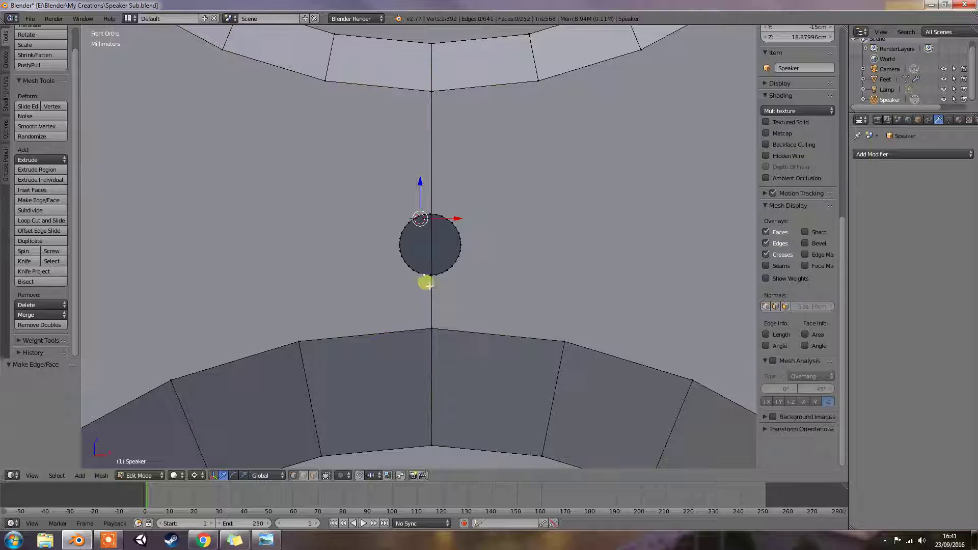
click(311, 475)
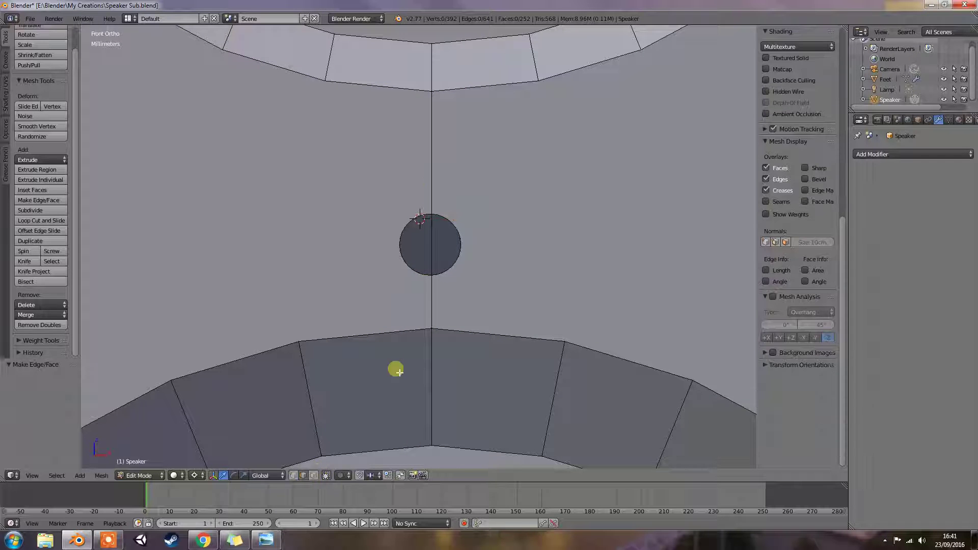
right_click(428, 237)
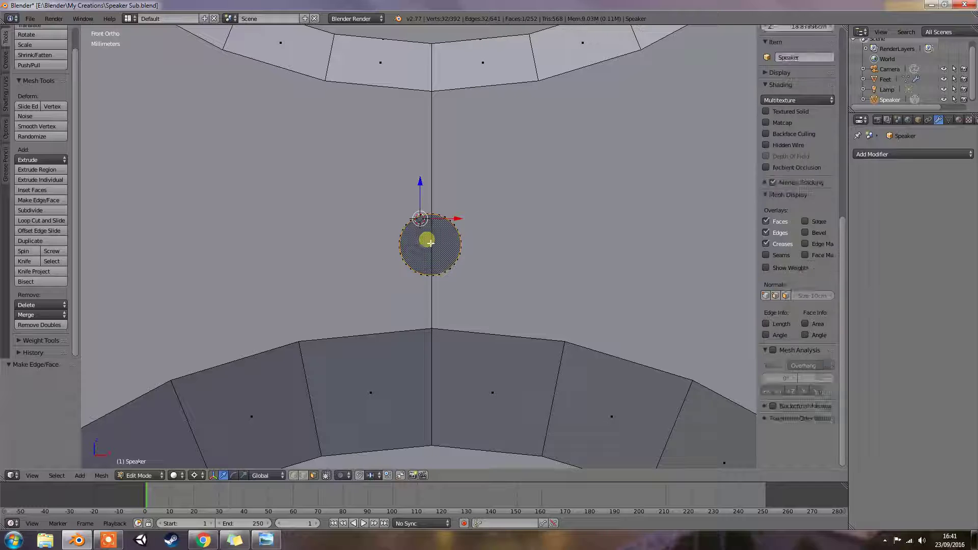
key(l)
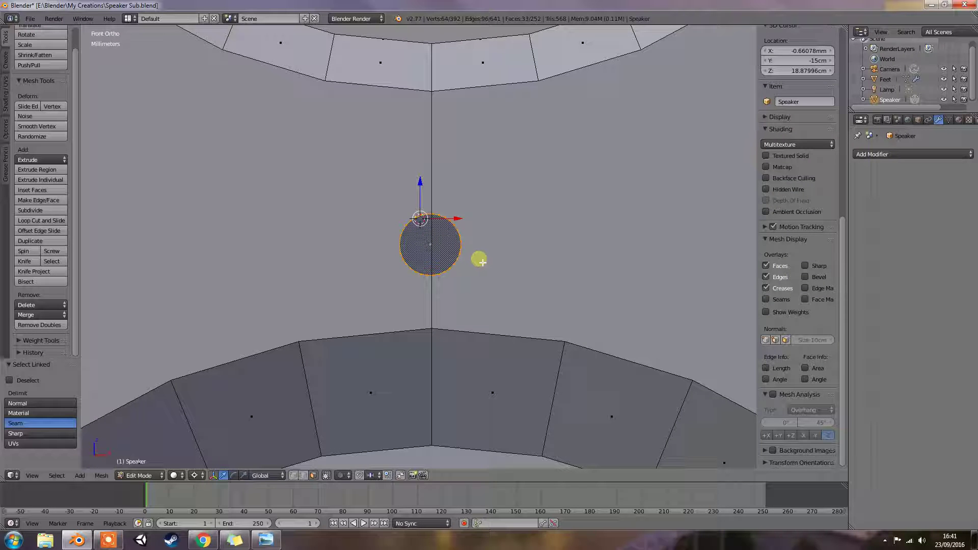
key(g)
key(x)
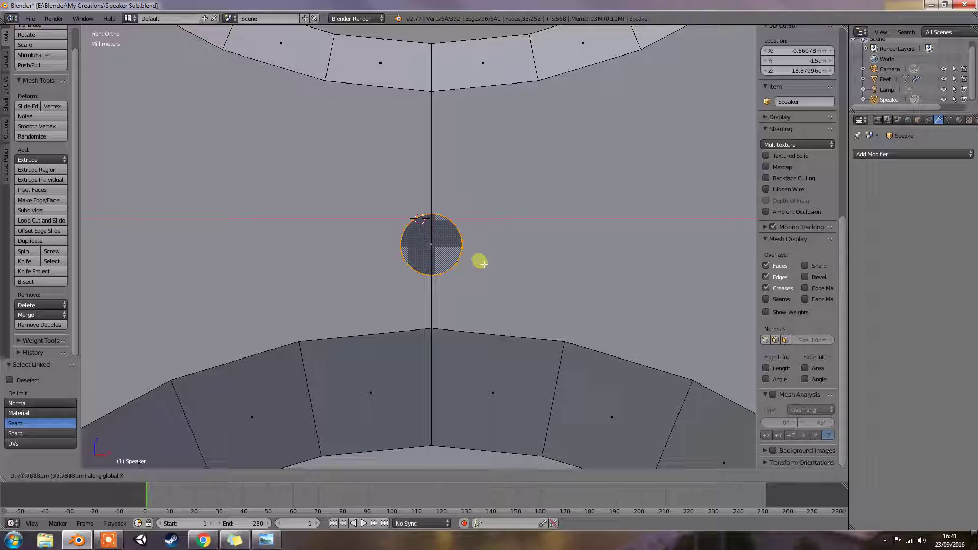
click(480, 261)
- Move the light cylinder -1.8 mm along Z, closer to the port ring
scroll(466, 245, down, 1)
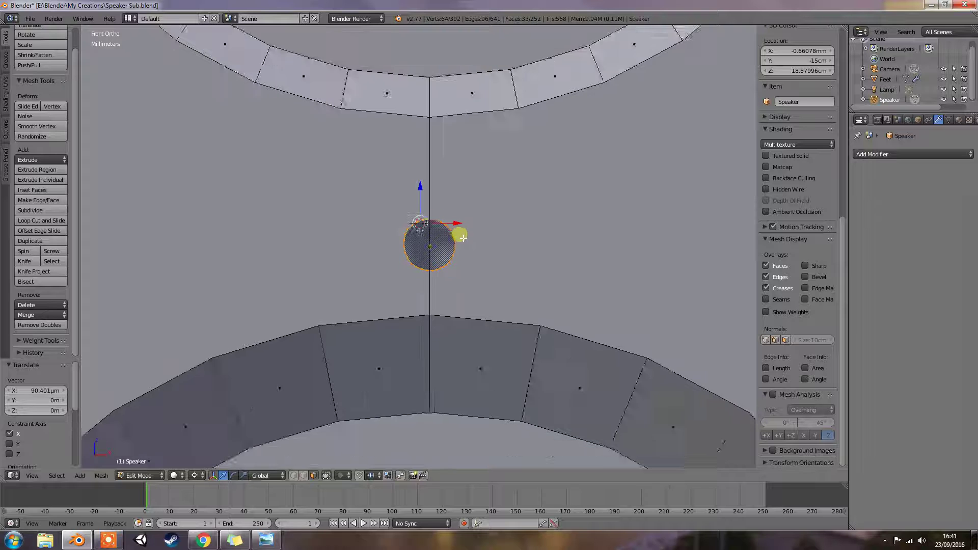
scroll(464, 237, up, 3)
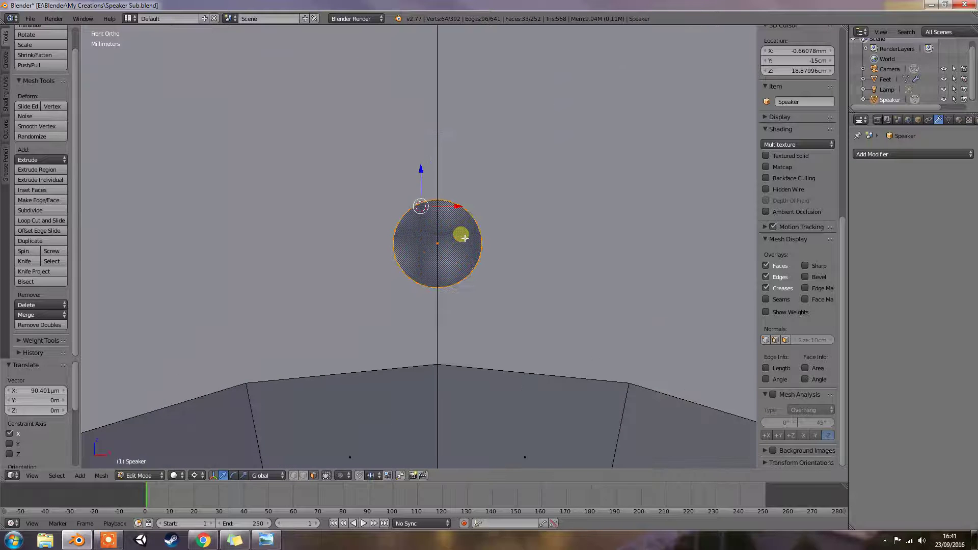
scroll(481, 244, up, 2)
key(g)
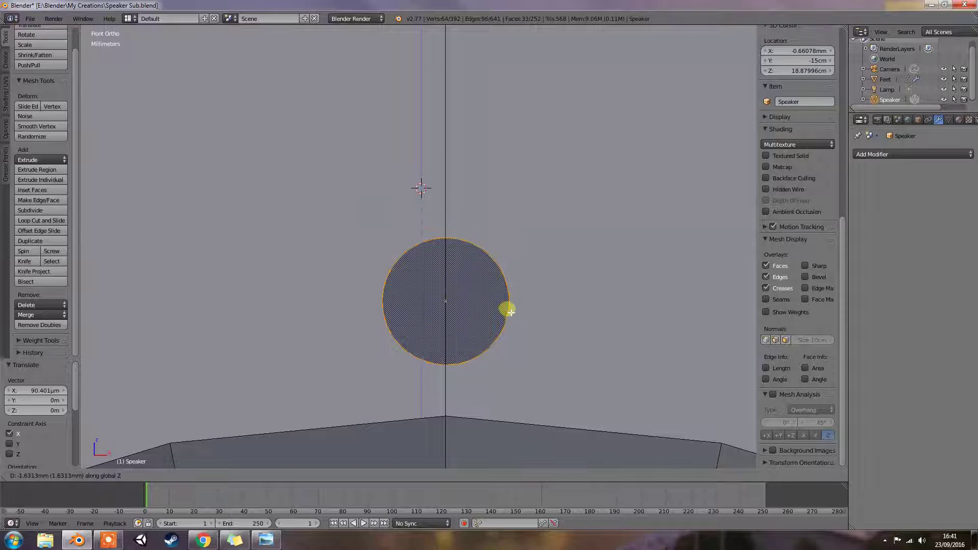
click(510, 317)
scroll(507, 317, down, 7)
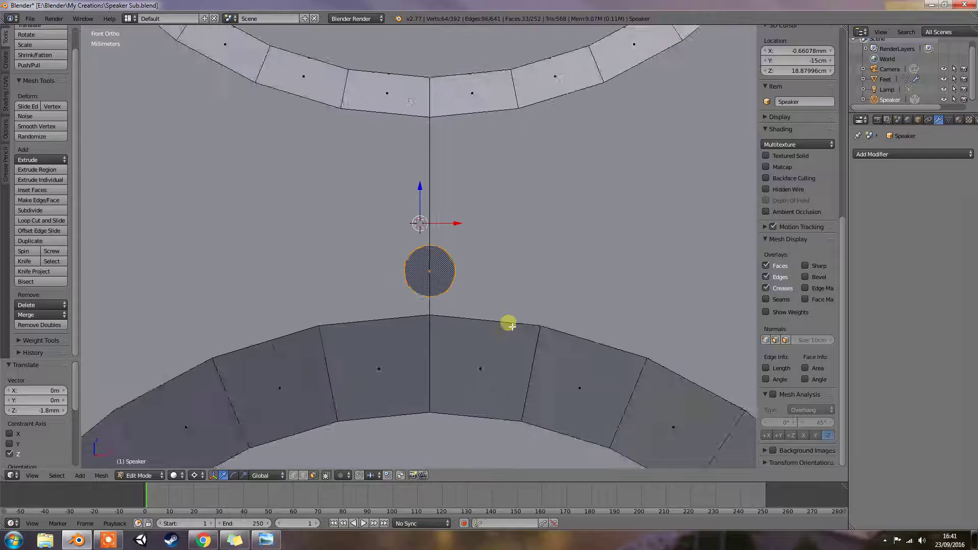
scroll(505, 320, down, 2)
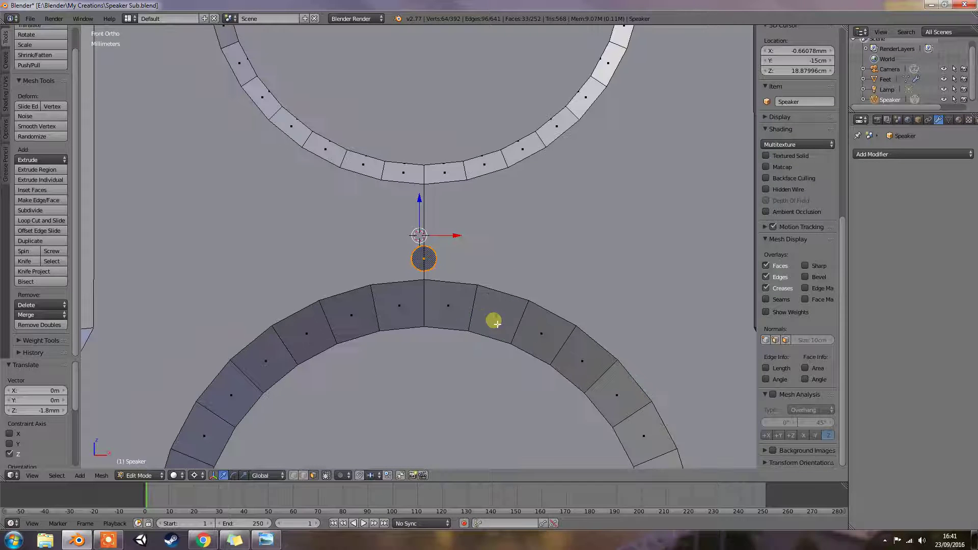
click(426, 283)
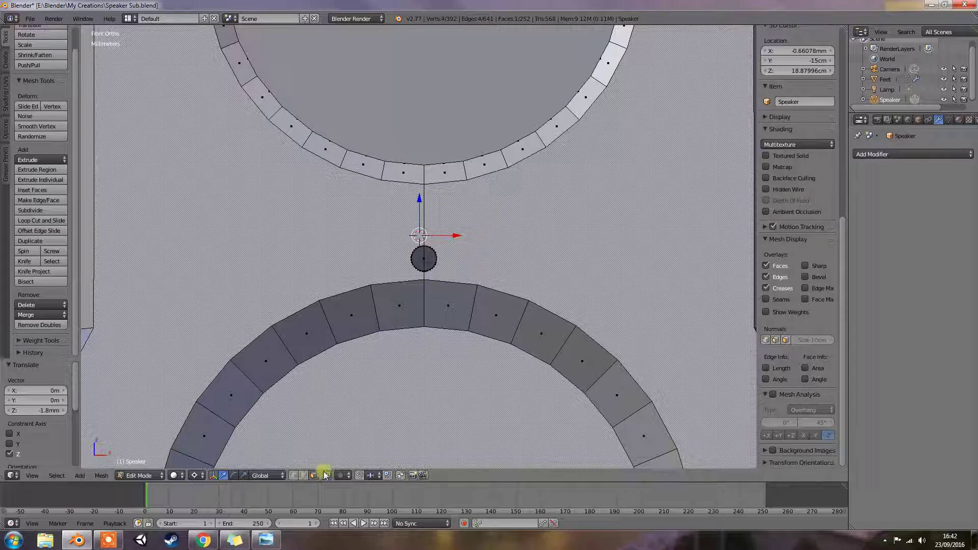
click(294, 475)
click(426, 289)
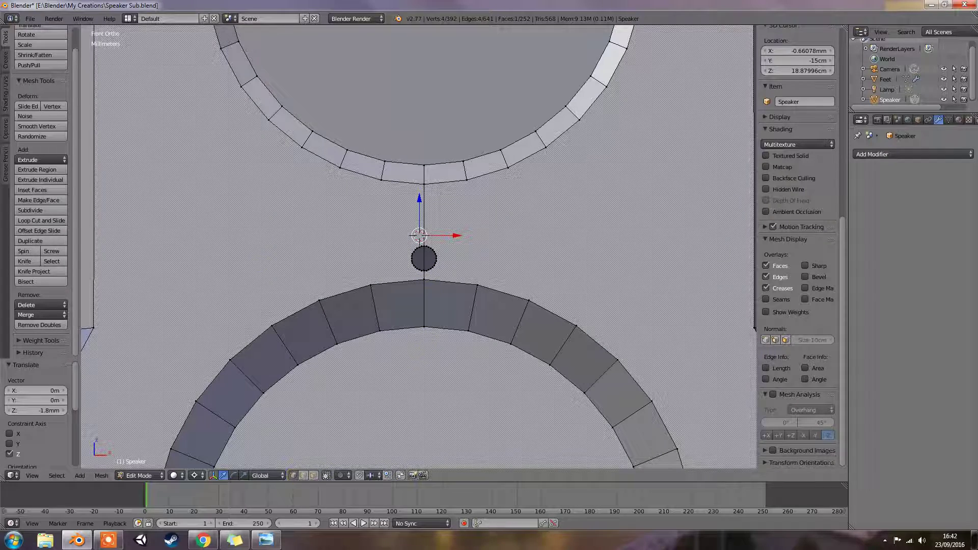
- Examine the gap between the indicator light and the port ring in the reference photo in Windows Photo Viewer, zoomed in
drag(0, 17, 595, 17)
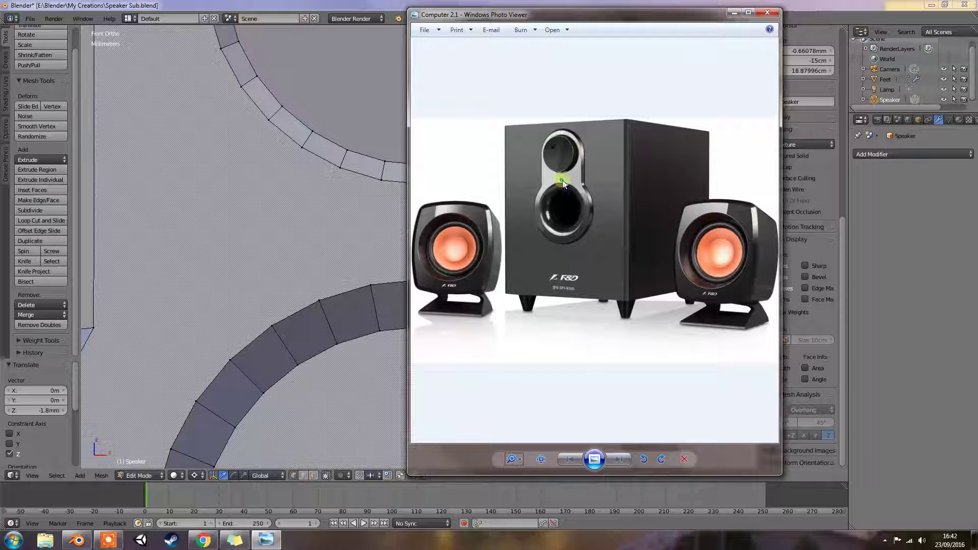
click(511, 459)
drag(508, 461, 506, 443)
drag(506, 218, 632, 224)
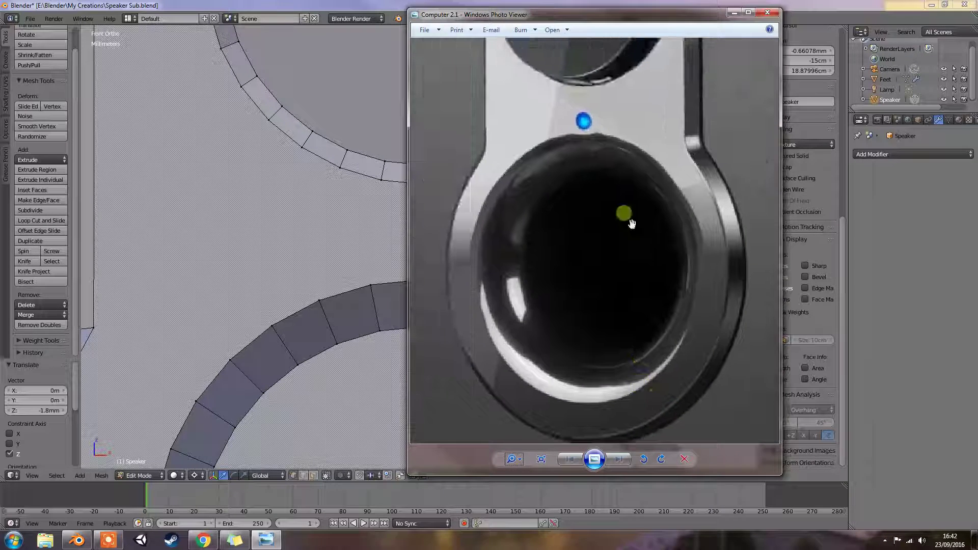
scroll(632, 225, up, 2)
drag(557, 151, 582, 257)
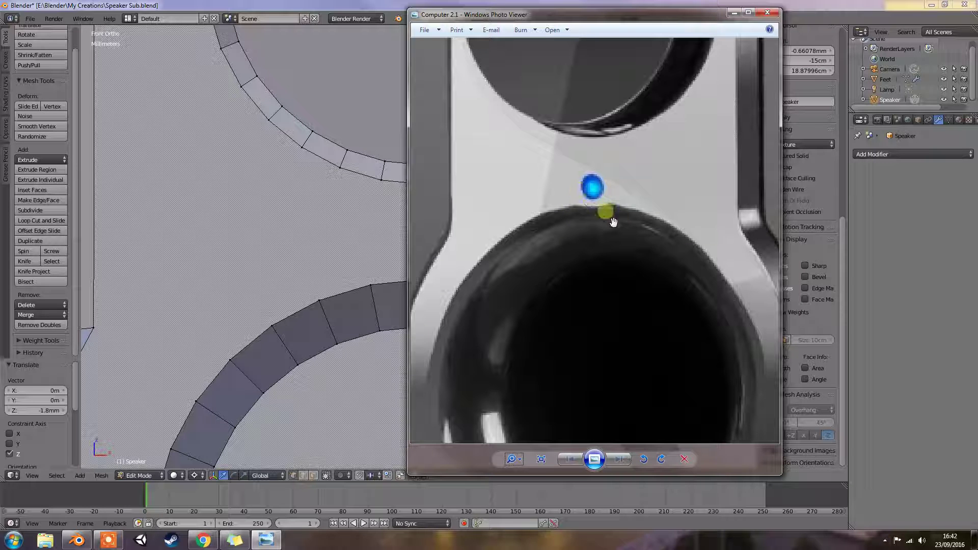
click(734, 12)
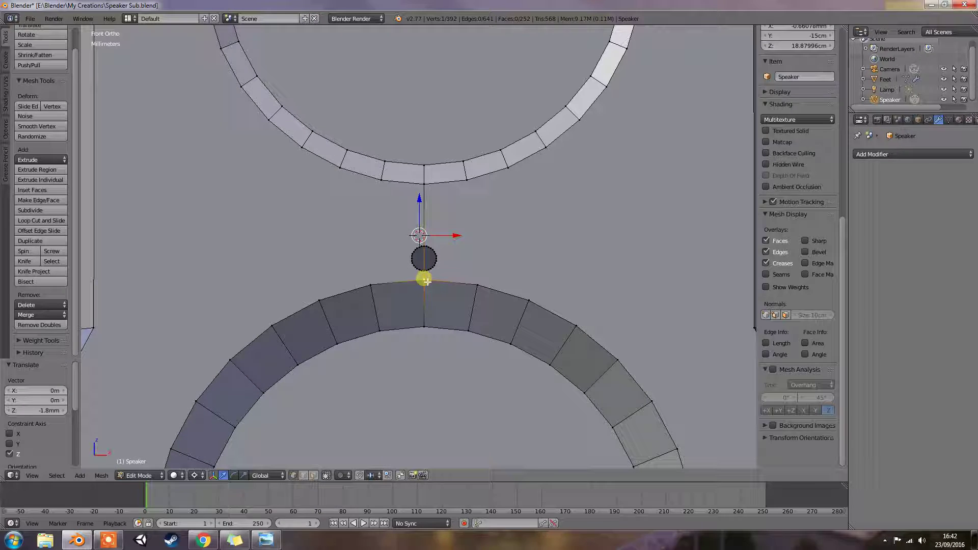
right_click(428, 285)
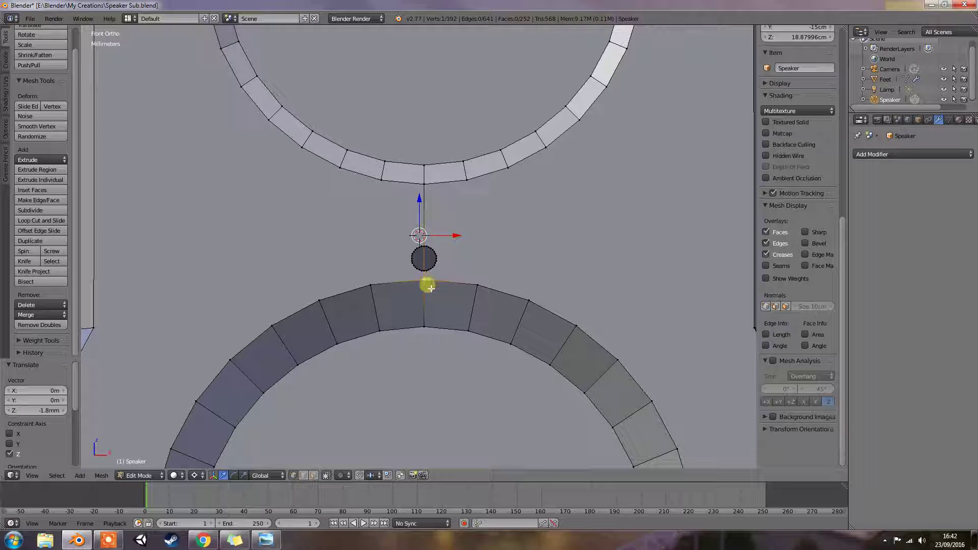
key(g)
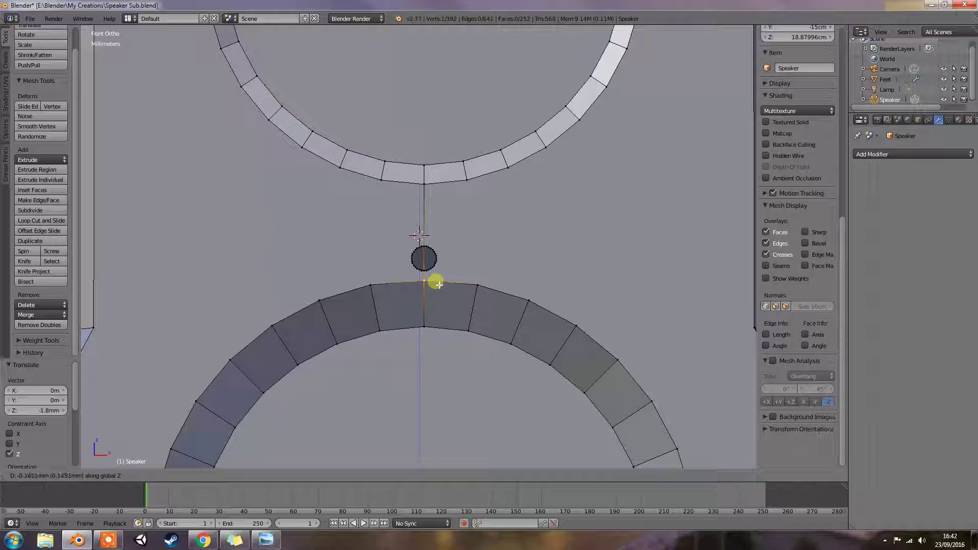
click(439, 285)
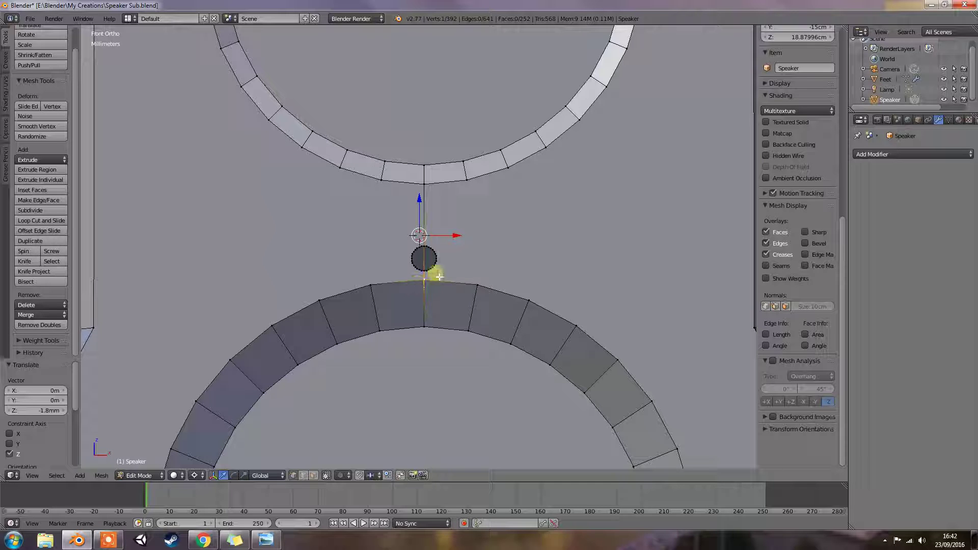
- Select the vertical guide edge between the knob ring and the port ring and delete it as an edge
click(312, 475)
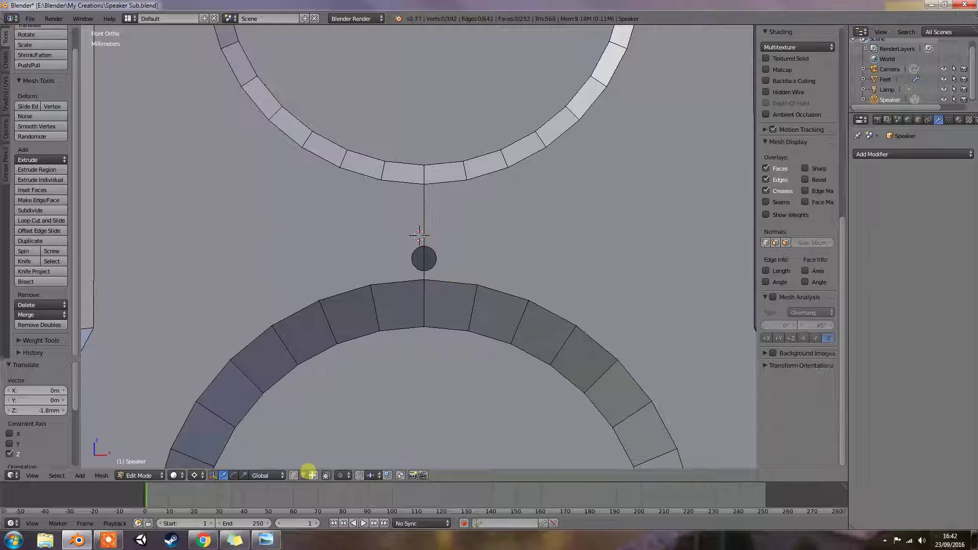
right_click(425, 228)
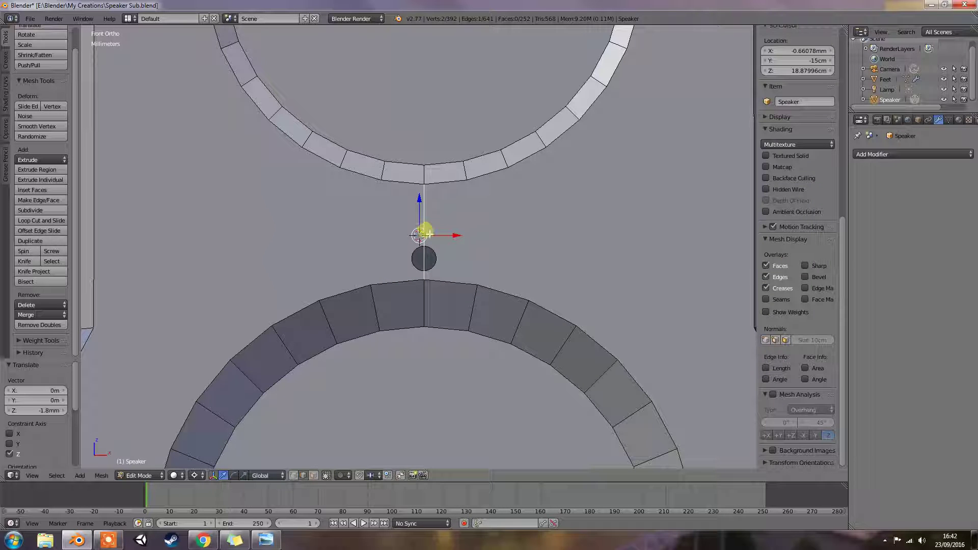
key(x)
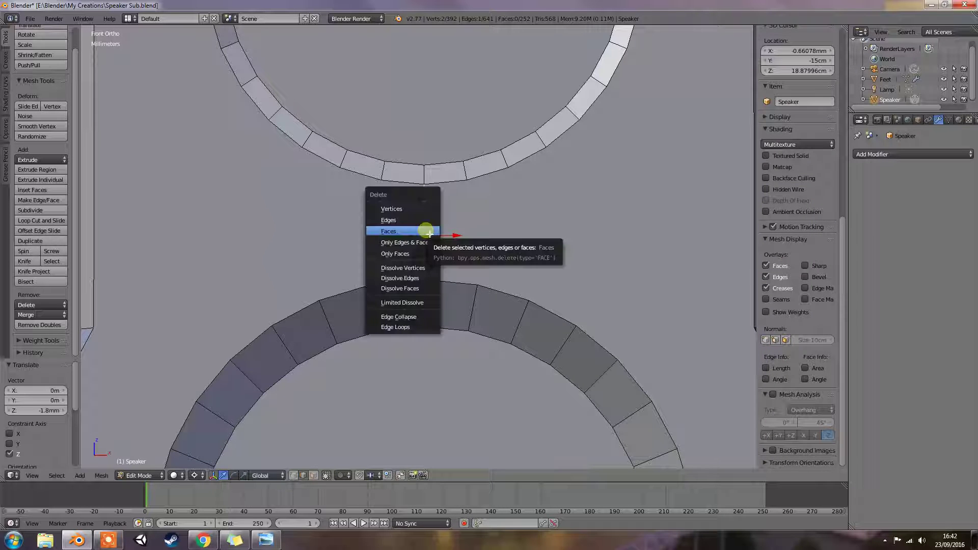
click(430, 232)
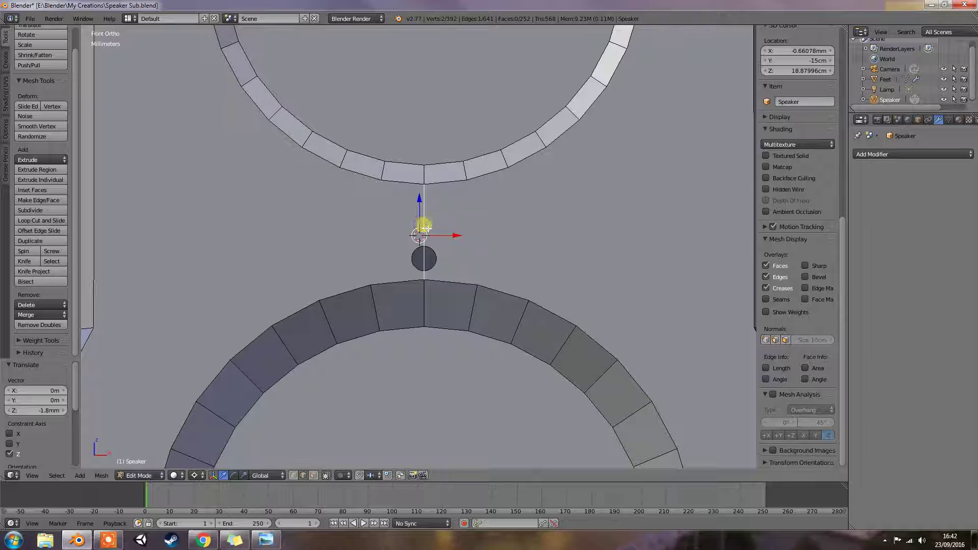
key(x)
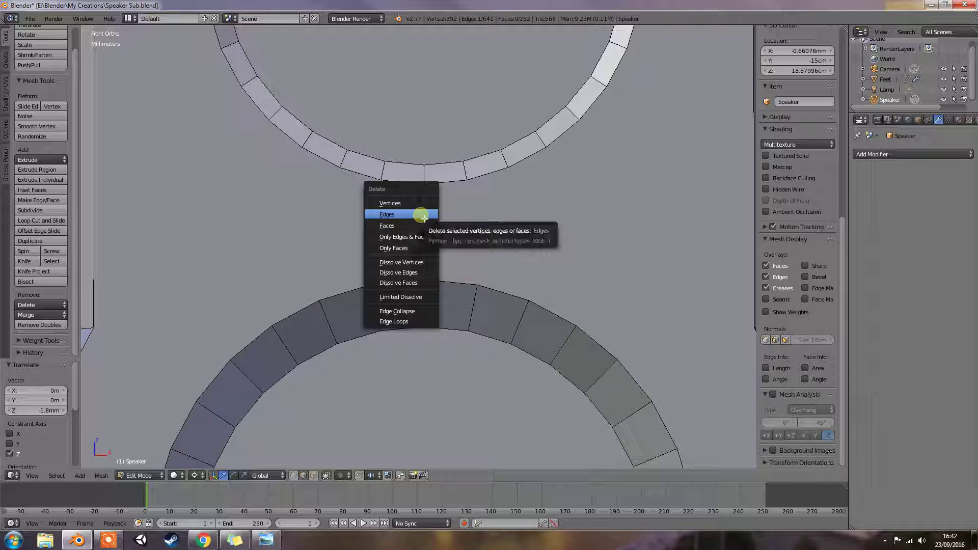
click(424, 218)
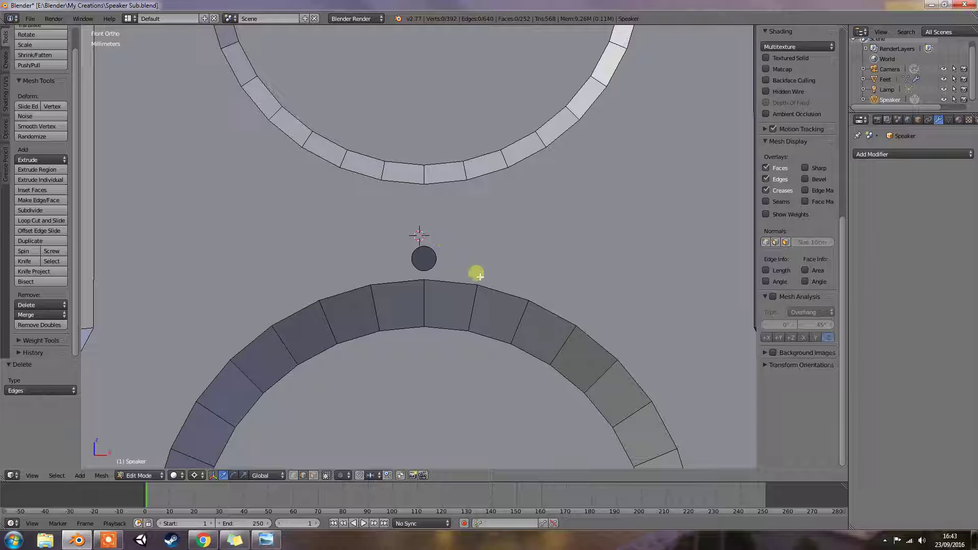
- Check the whole speaker front from an angled view and save the file over the existing Speaker Sub.blend
scroll(481, 276, down, 6)
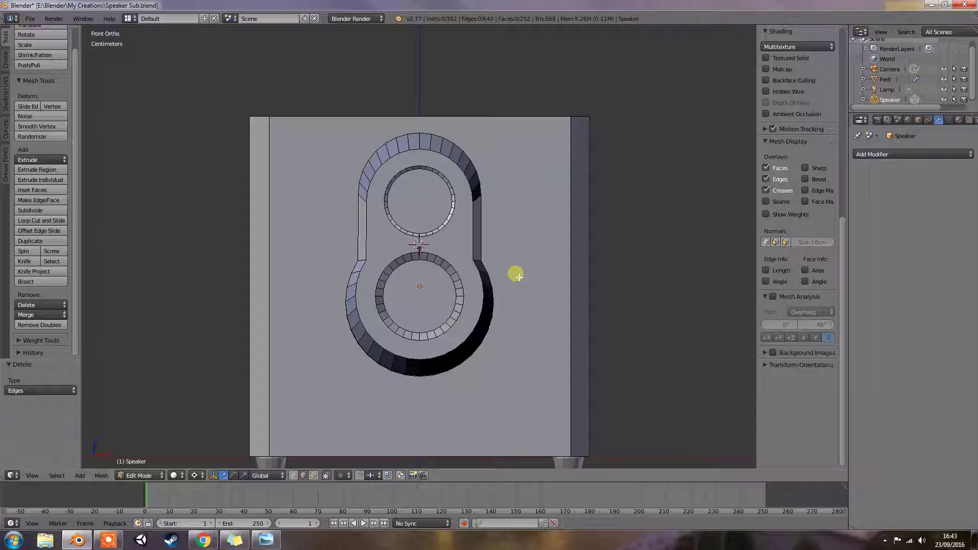
mouse_move(515, 275)
middle_down()
mouse_move(498, 282)
mouse_move(528, 262)
mouse_move(502, 266)
mouse_move(519, 272)
middle_up()
scroll(496, 281, down, 3)
scroll(541, 279, up, 2)
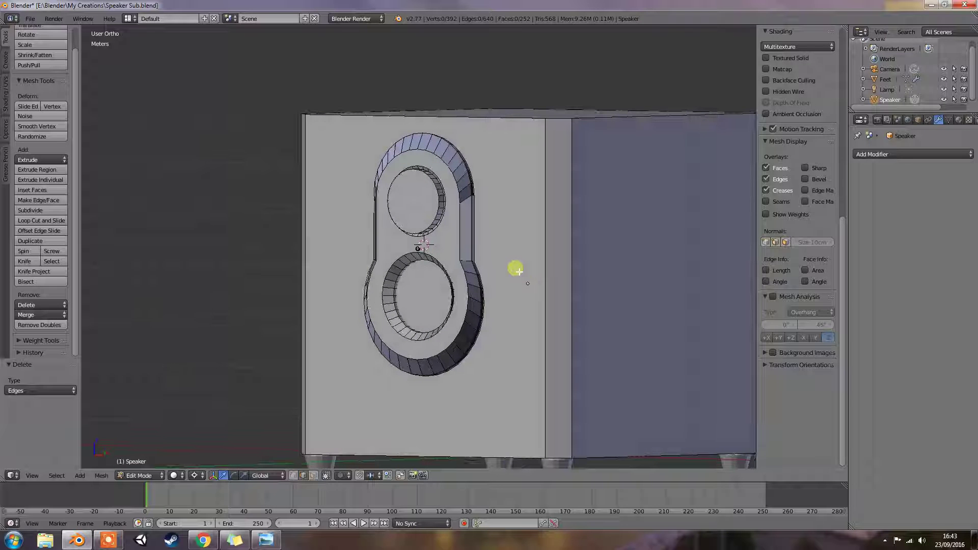
key(ctrl+s)
click(515, 268)
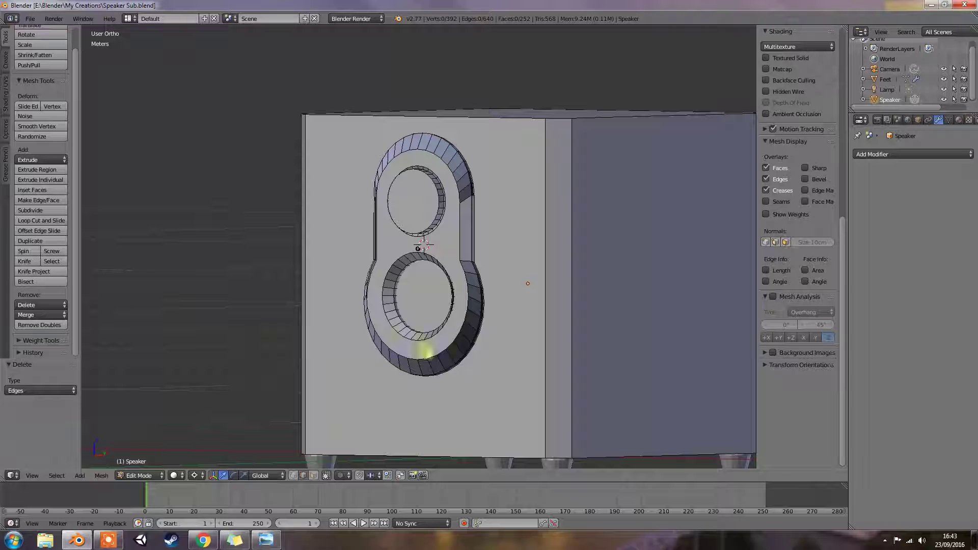
- Select the whole speaker mesh and remove its duplicate vertices
scroll(443, 341, down, 1)
key(a)
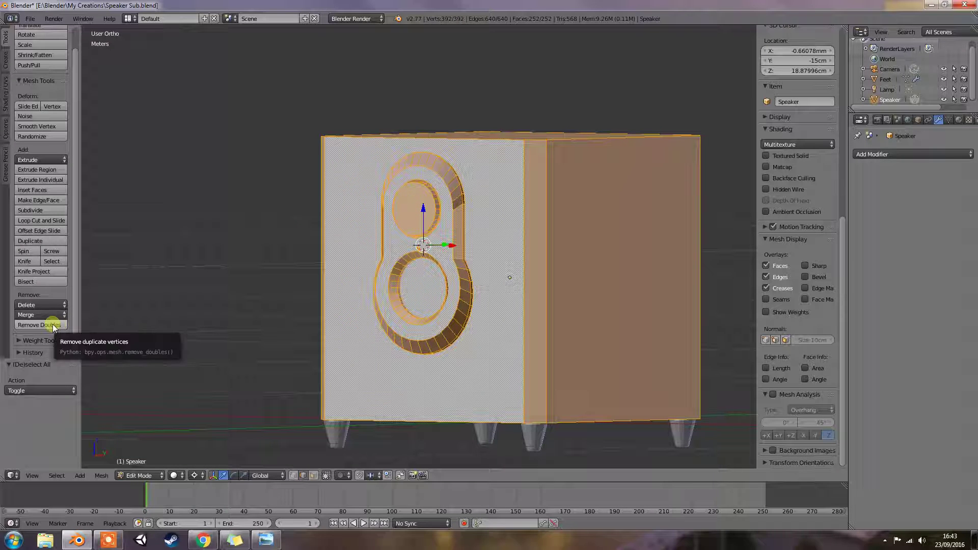
click(53, 324)
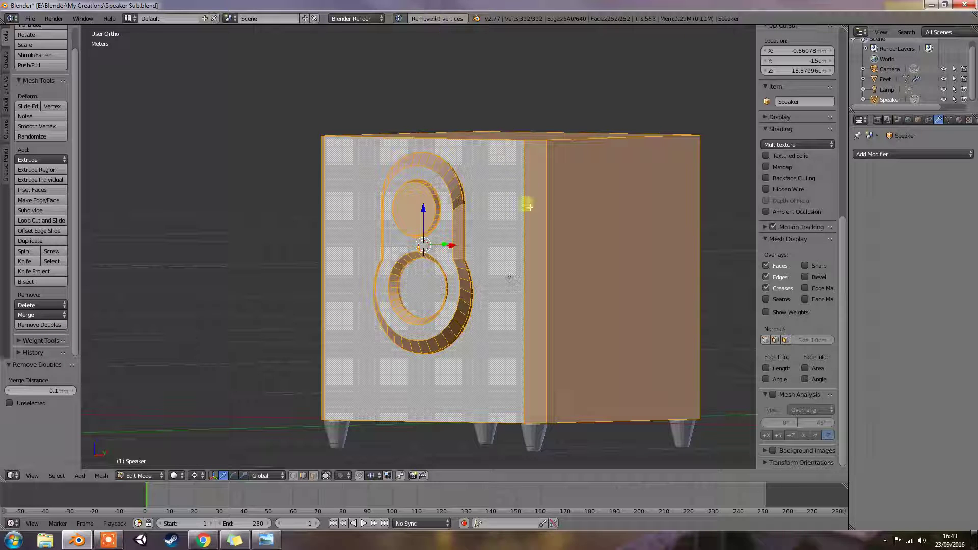
- Examine the finished speaker from the front and from several angles, briefly in Object Mode and again in Edit Mode
middle_drag(530, 208, 570, 238)
scroll(571, 237, up, 2)
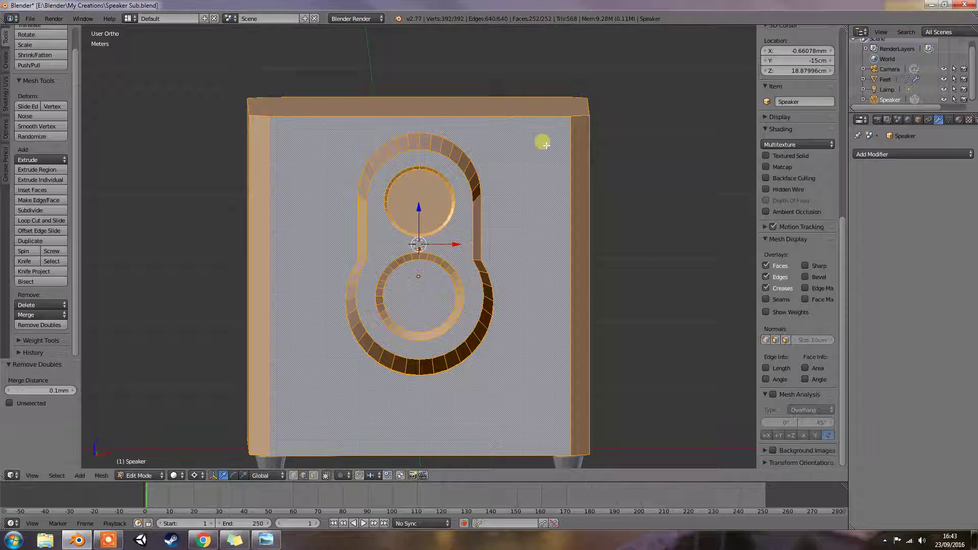
scroll(531, 201, down, 2)
middle_drag(535, 209, 477, 227)
key(Tab)
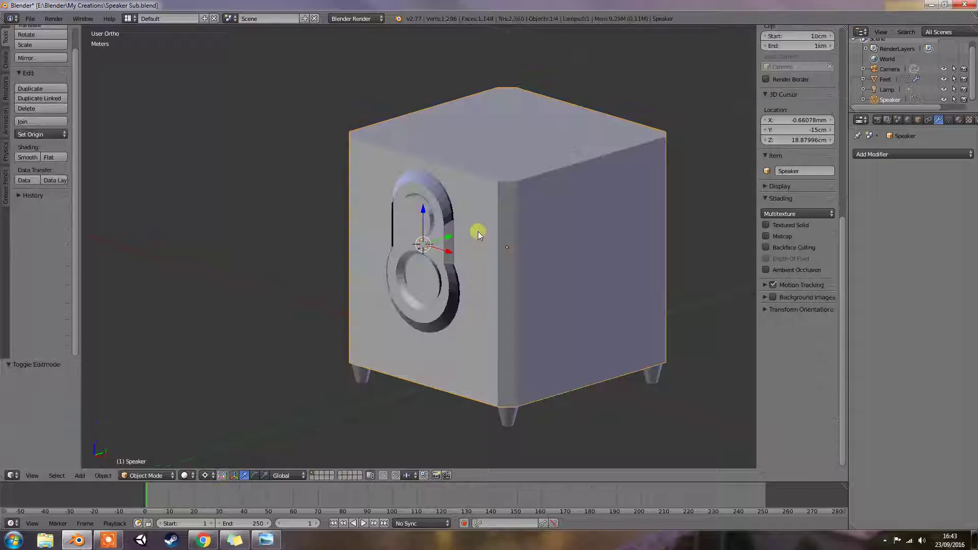
key(Tab)
middle_drag(467, 275, 498, 256)
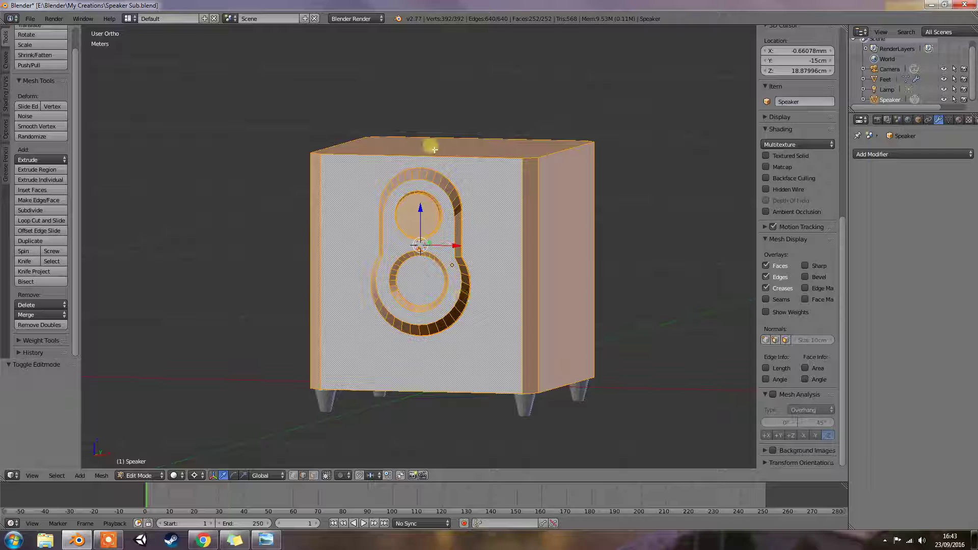
click(103, 546)
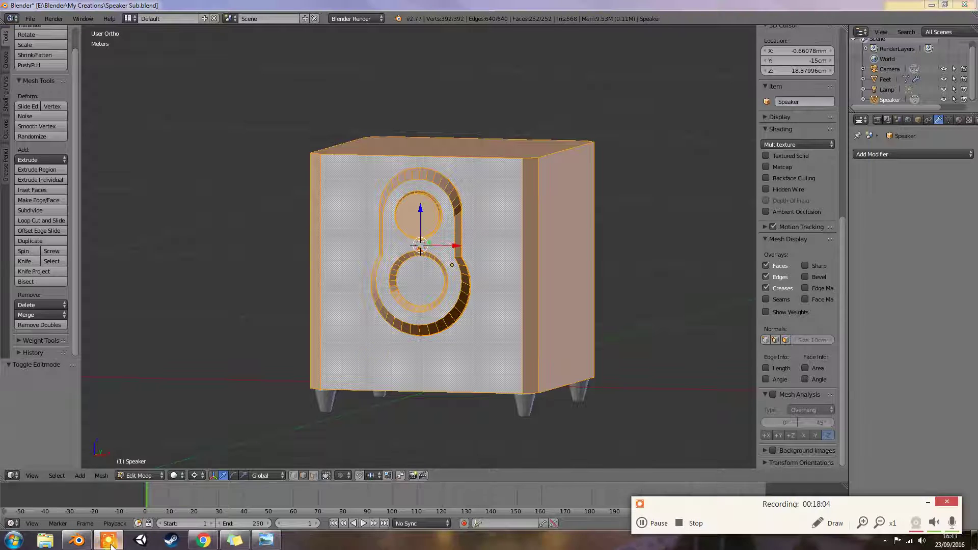